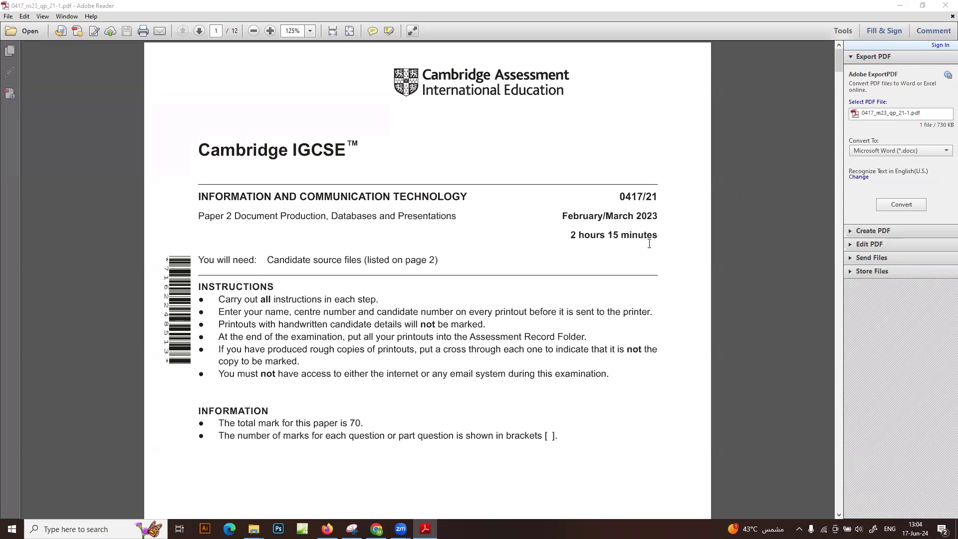
Step: Scroll the exam paper to page 2 to read the source files list and Task 1
{"action": "scroll", "coordinate": [649, 279], "scroll_direction": "down", "scroll_amount": 6}
{"action": "scroll", "coordinate": [653, 251], "scroll_direction": "down", "scroll_amount": 10}
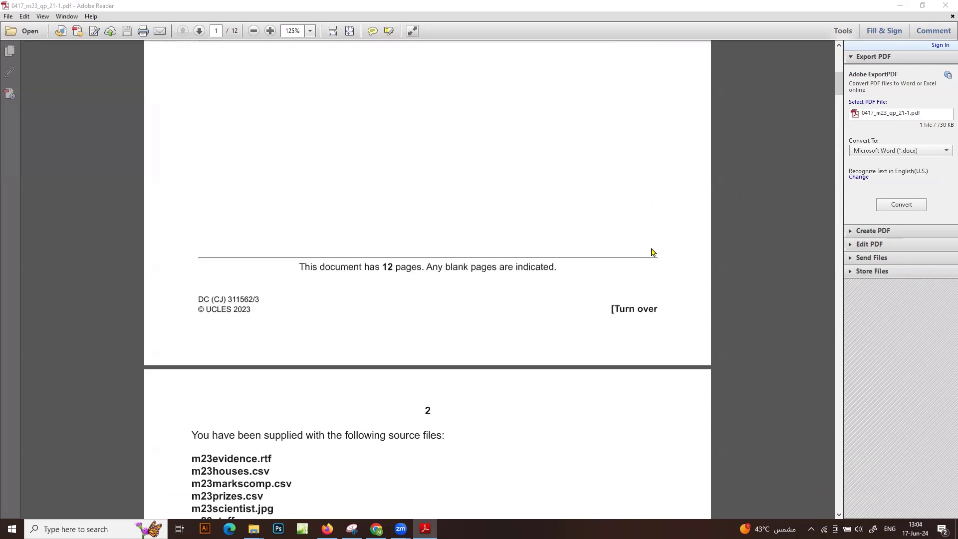
{"action": "scroll", "coordinate": [652, 249], "scroll_direction": "down", "scroll_amount": 1}
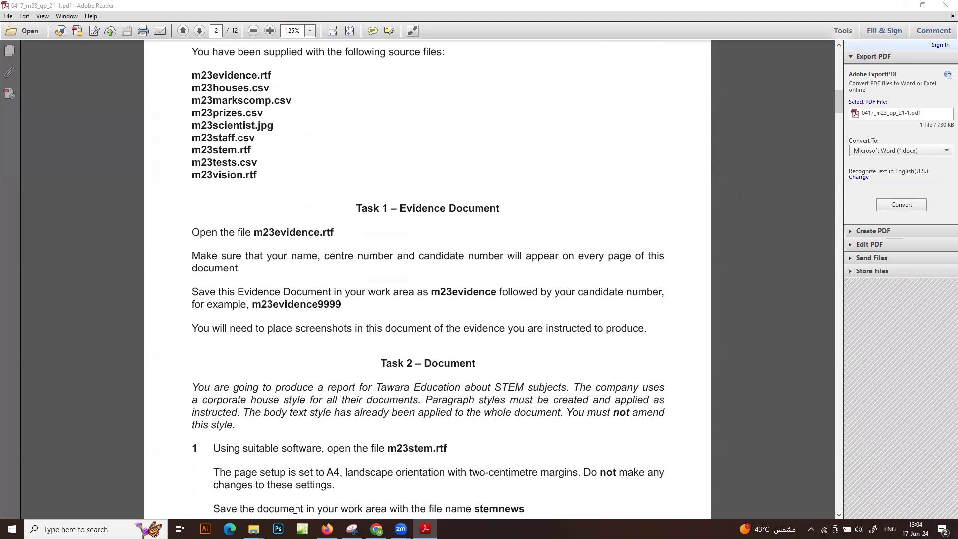
Step: Open m23evidence.rtf from working area > third oroject feb 2023 > 0417_m23_sf_21(1) > source files
{"action": "mouse_move", "coordinate": [253, 529]}
{"action": "left_click", "coordinate": [333, 483]}
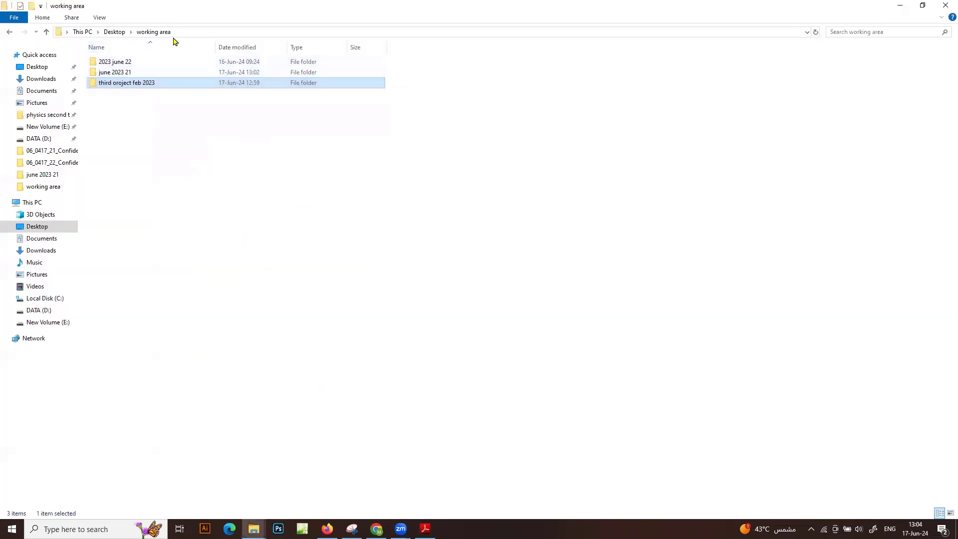
{"action": "double_click", "coordinate": [160, 85]}
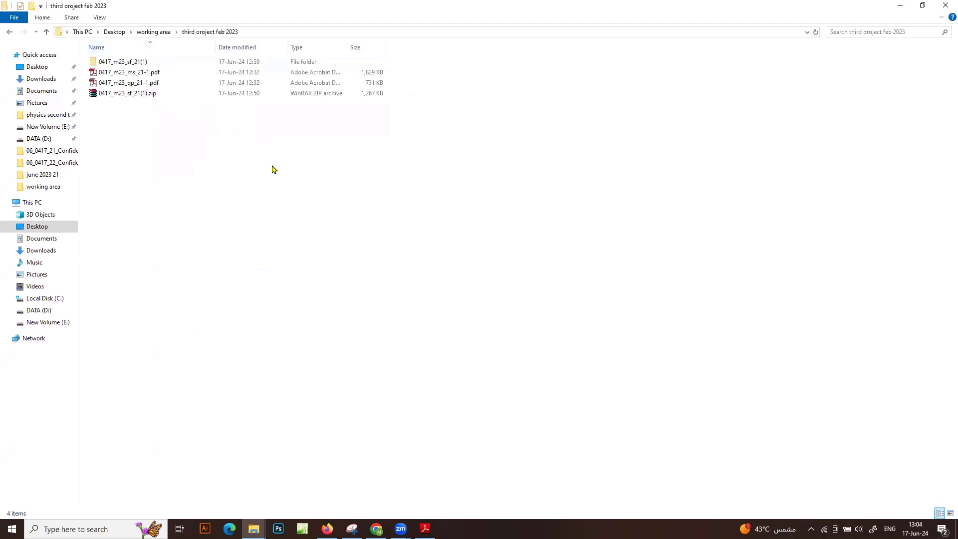
{"action": "double_click", "coordinate": [131, 65]}
{"action": "double_click", "coordinate": [131, 63]}
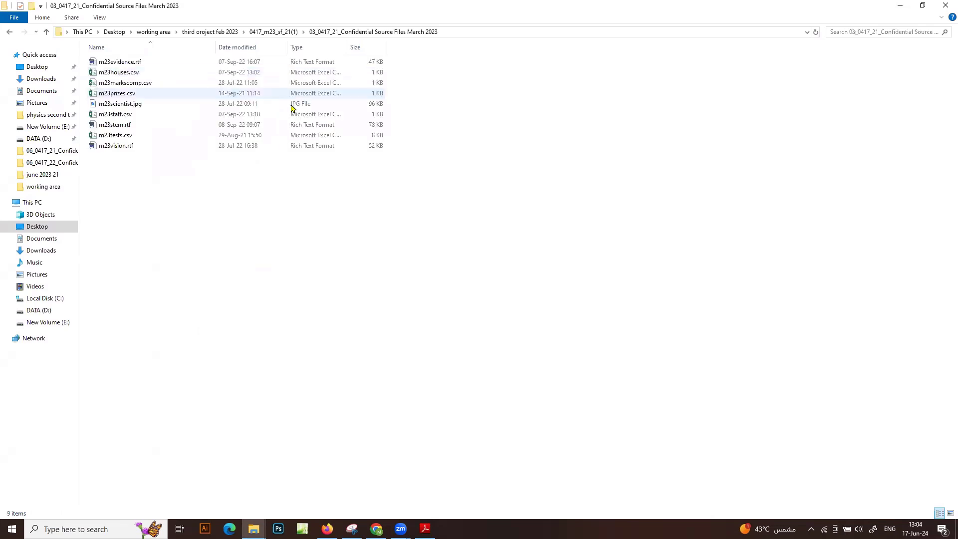
{"action": "double_click", "coordinate": [131, 62]}
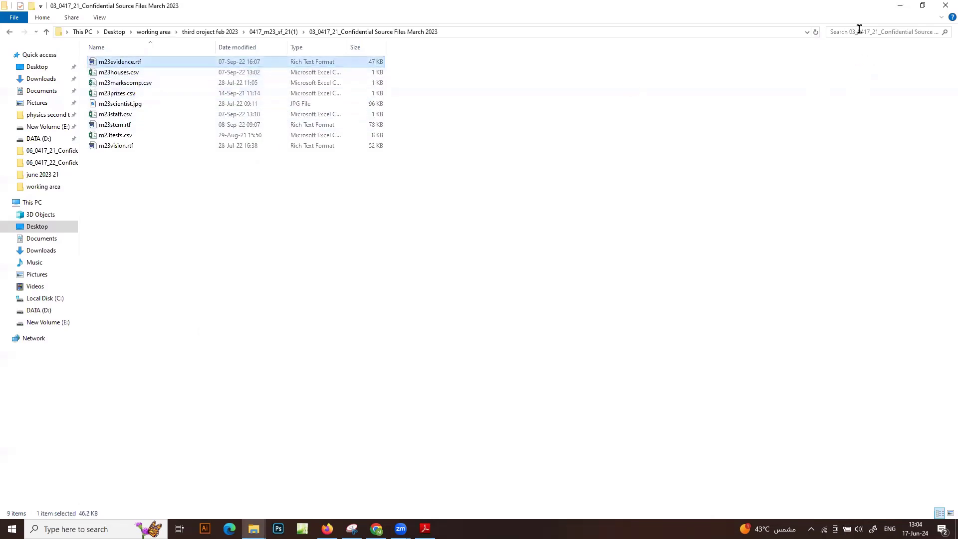
{"action": "left_click", "coordinate": [900, 5]}
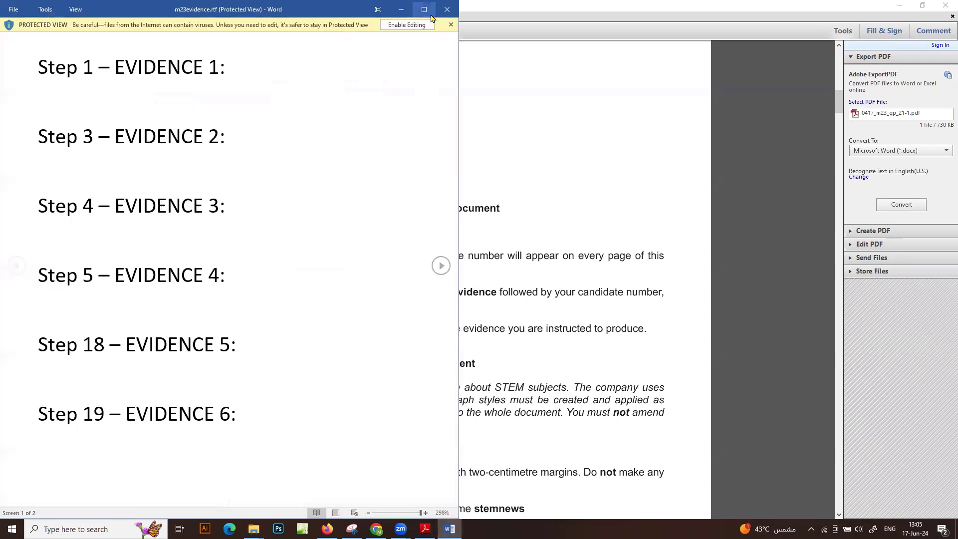
Step: Maximise Word, enable editing, and insert a Blank (Three Columns) header
{"action": "left_click", "coordinate": [430, 15]}
{"action": "left_click", "coordinate": [416, 25]}
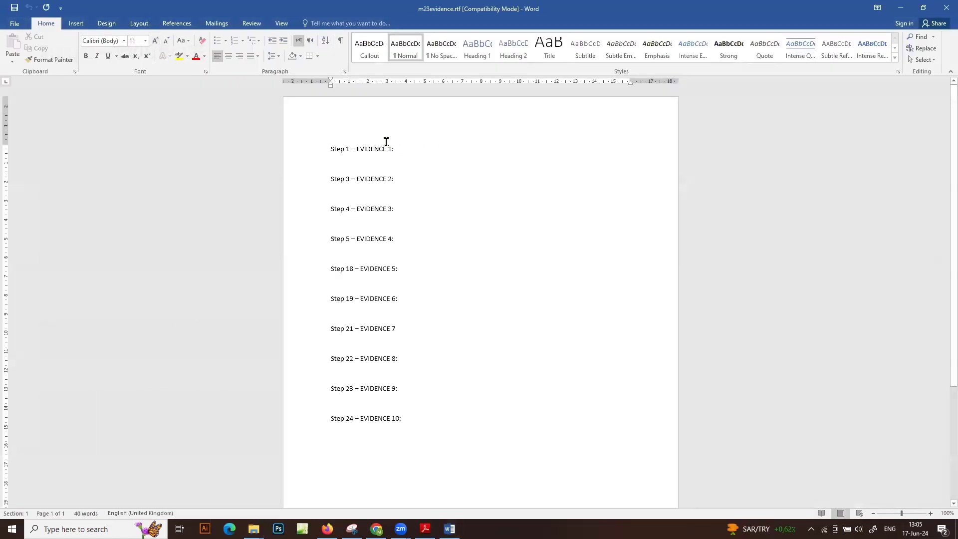
{"action": "left_click", "coordinate": [72, 23]}
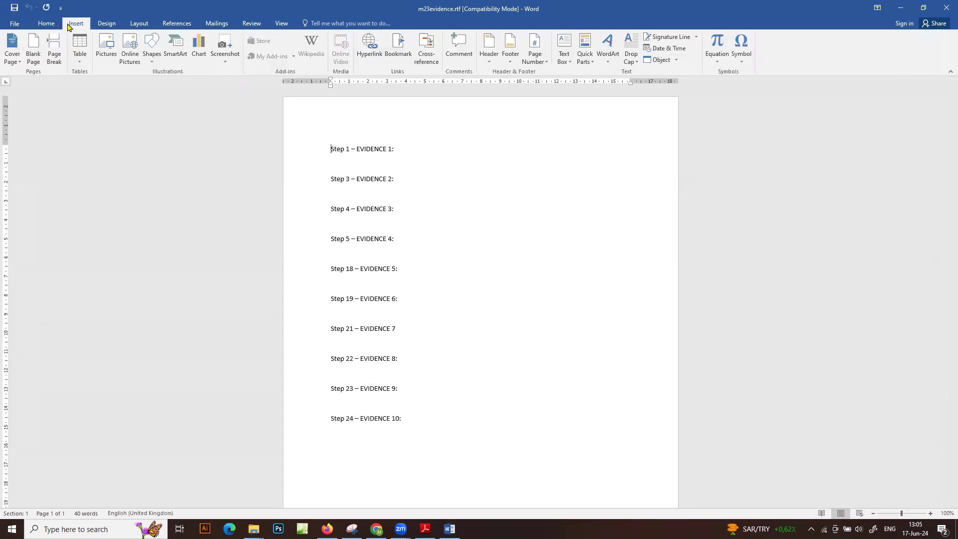
{"action": "left_click", "coordinate": [490, 59]}
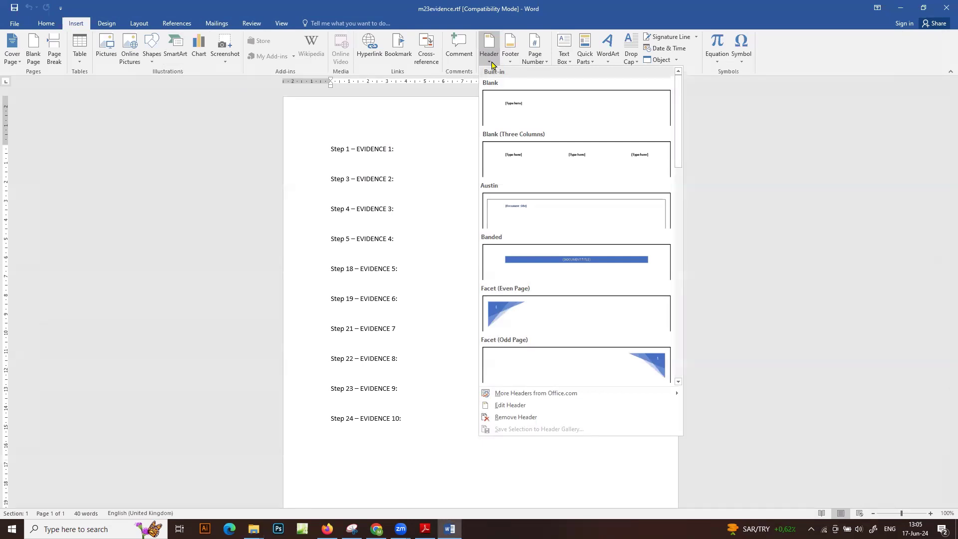
{"action": "left_click", "coordinate": [517, 157]}
Step: Put the candidate's name and numbers in the left header slot and delete the other placeholders
{"action": "left_click", "coordinate": [357, 126]}
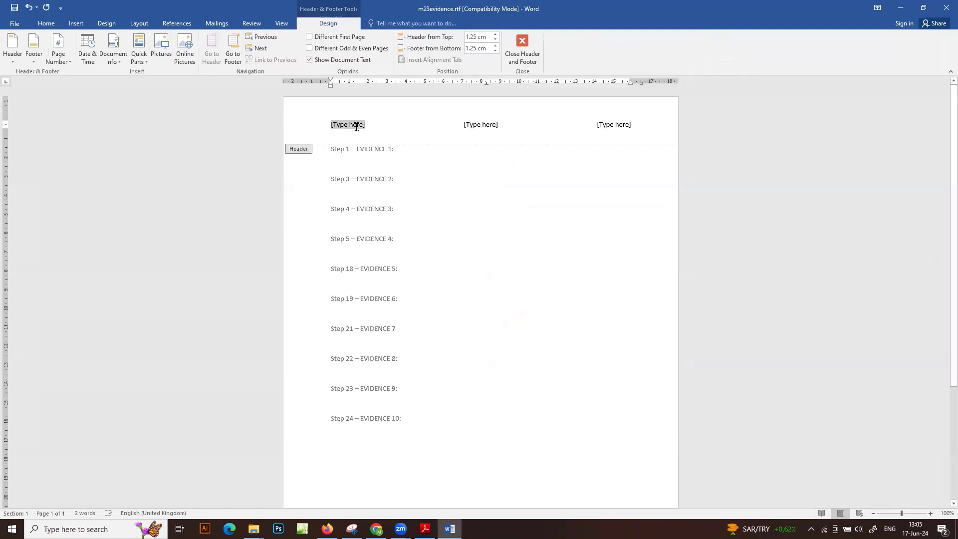
{"action": "type", "text": "Mai"}
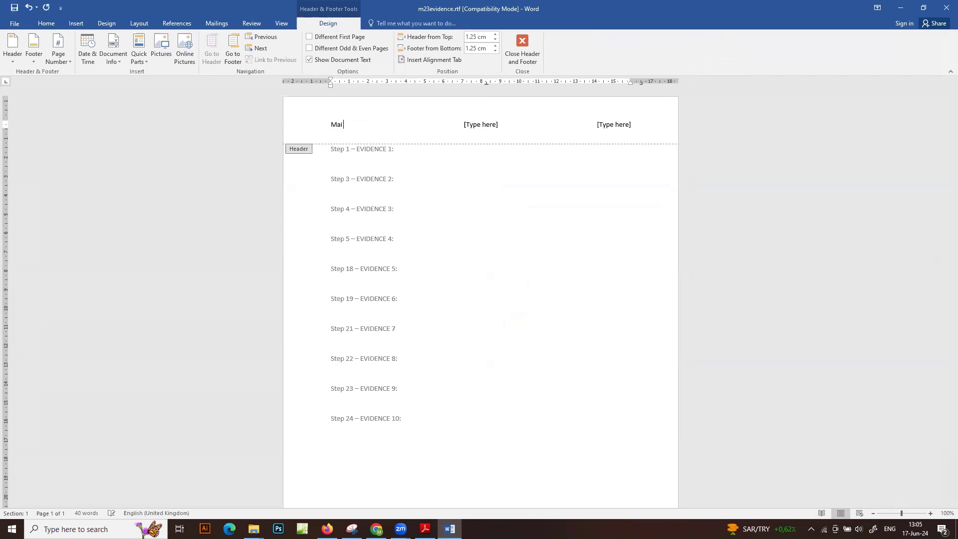
{"action": "type", "text": " SF123 123"}
{"action": "left_click", "coordinate": [477, 125]}
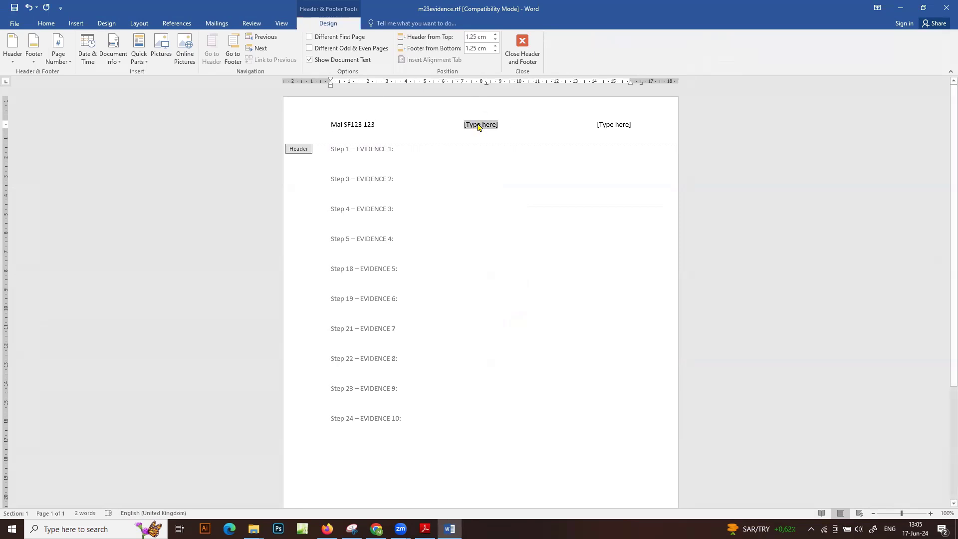
{"action": "key", "text": "Delete"}
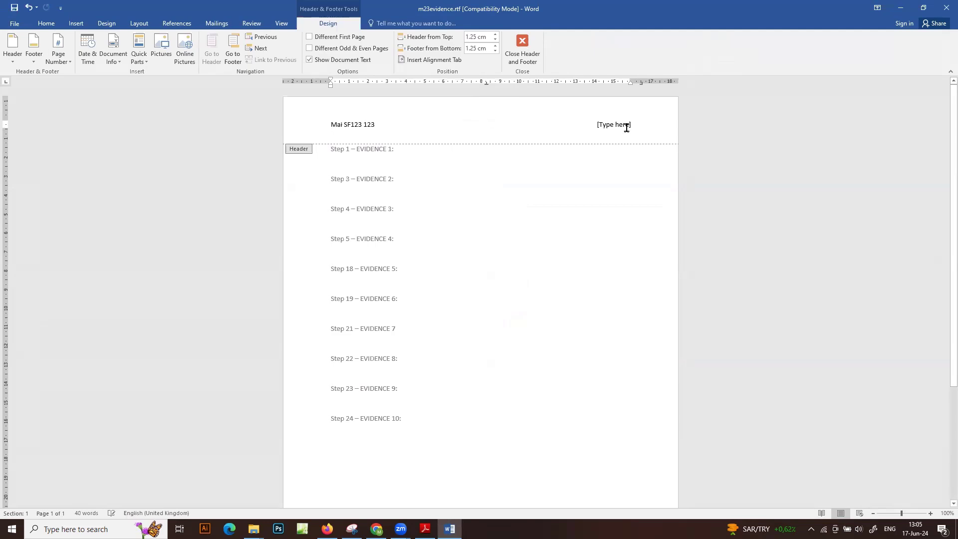
{"action": "left_click", "coordinate": [624, 125]}
{"action": "key", "text": "Delete"}
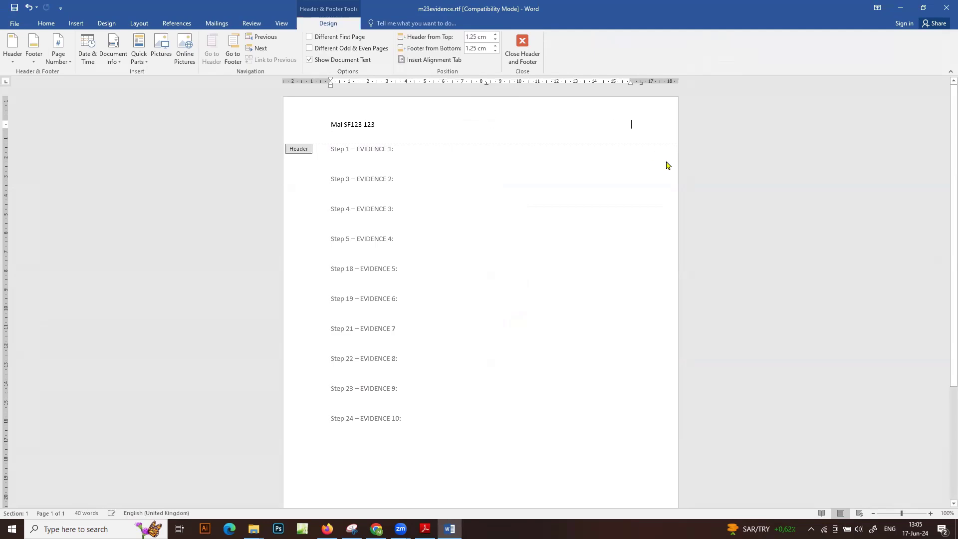
{"action": "left_click", "coordinate": [532, 56]}
Step: Copy the example file name m23evidence9999 from the exam PDF and return to Word
{"action": "left_click", "coordinate": [900, 7]}
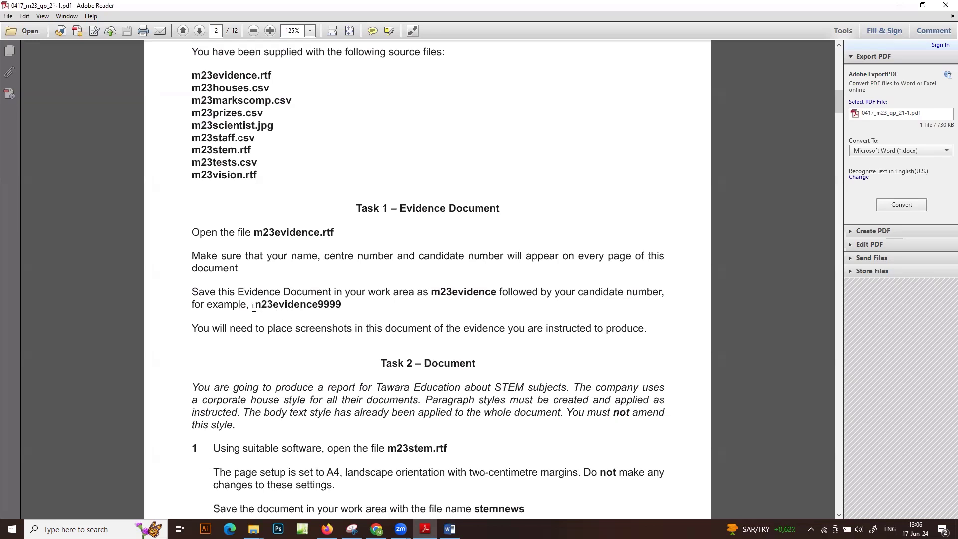
{"action": "left_click_drag", "start_coordinate": [253, 304], "coordinate": [341, 307]}
{"action": "right_click", "coordinate": [333, 308]}
{"action": "left_click", "coordinate": [344, 312]}
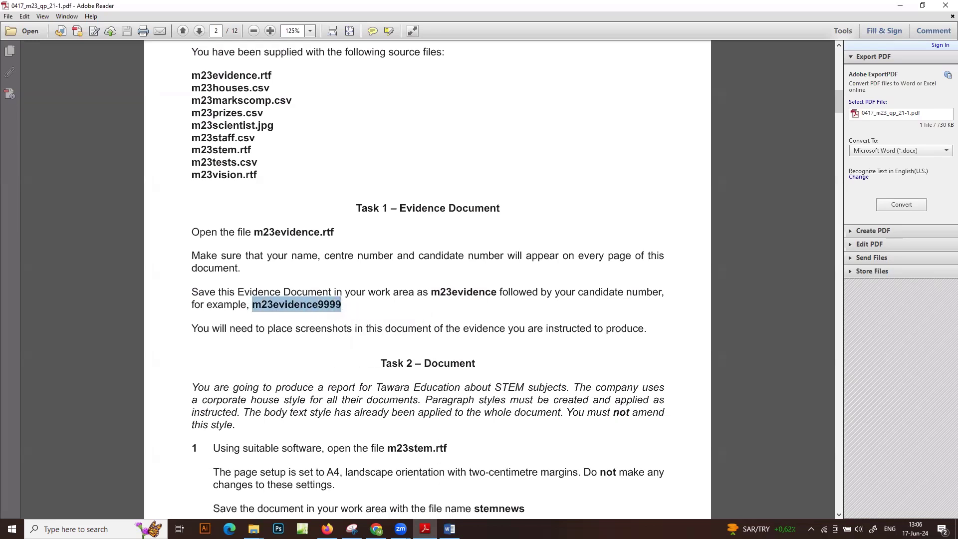
{"action": "left_click", "coordinate": [448, 528]}
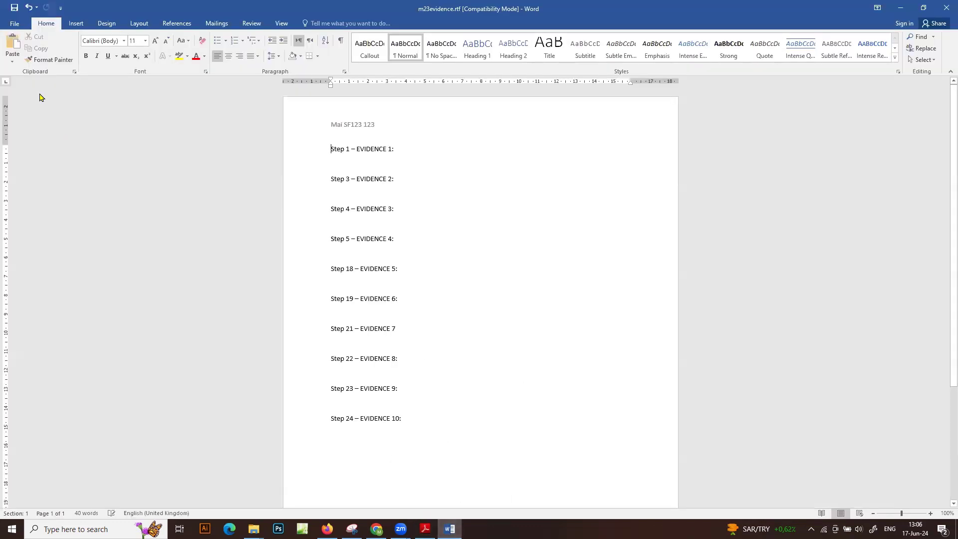
Step: Start Save As and browse up to the working area folder
{"action": "left_click", "coordinate": [15, 24]}
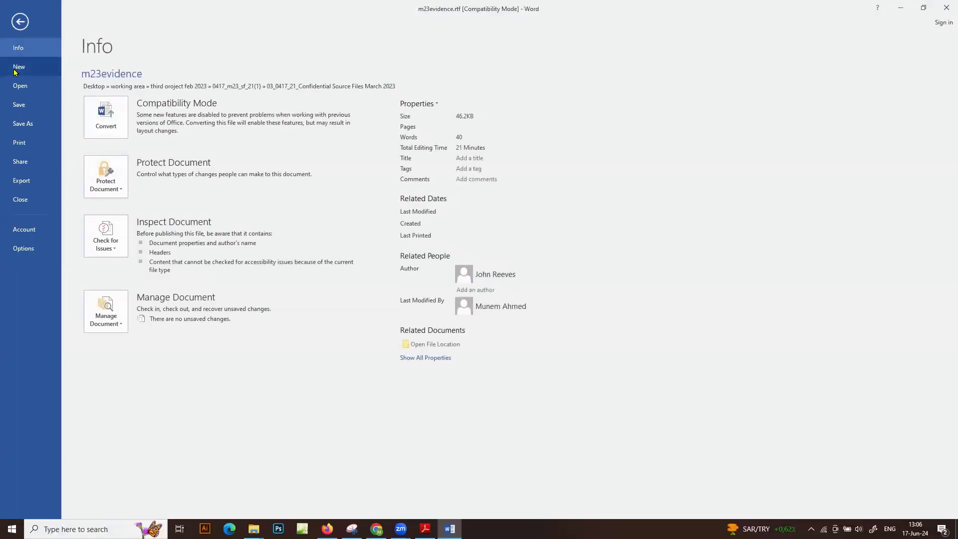
{"action": "left_click", "coordinate": [23, 123]}
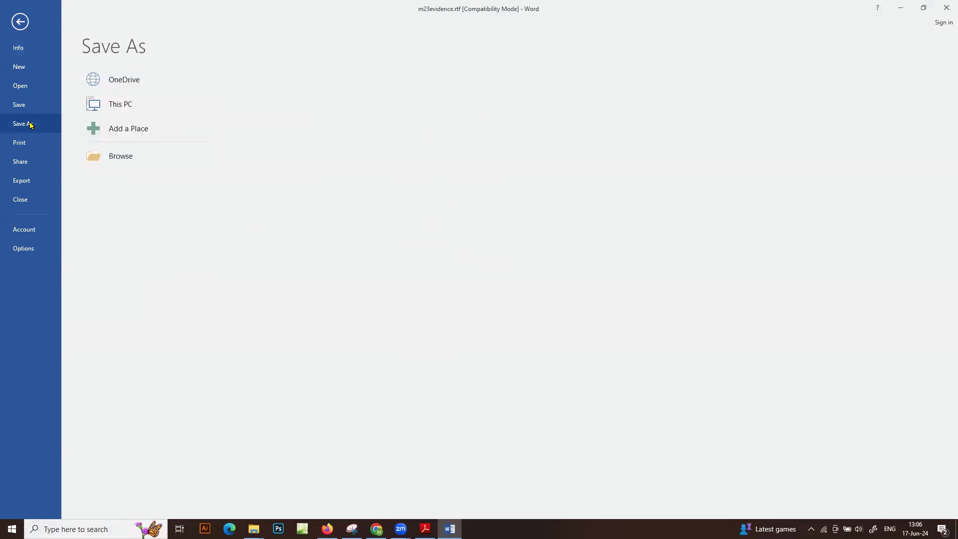
{"action": "left_click", "coordinate": [174, 163]}
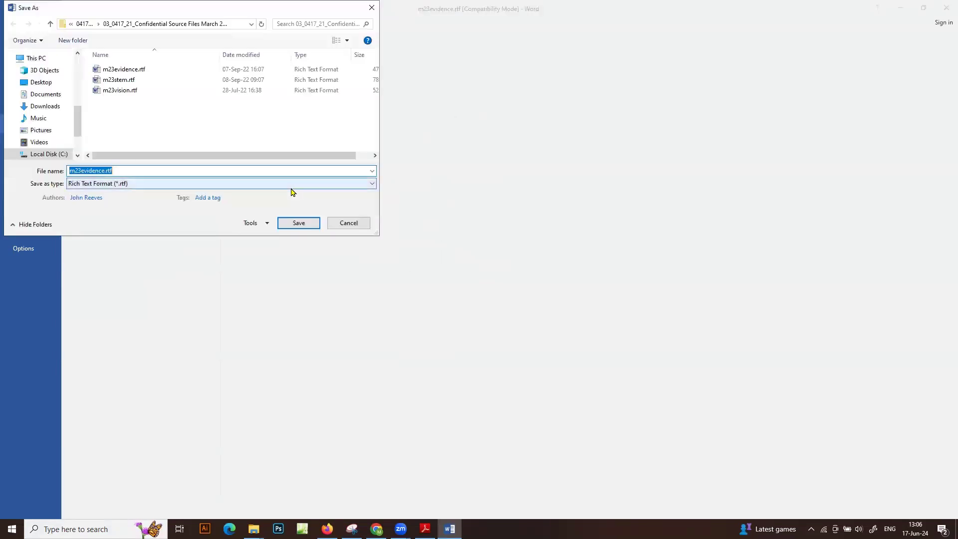
{"action": "left_click", "coordinate": [51, 25]}
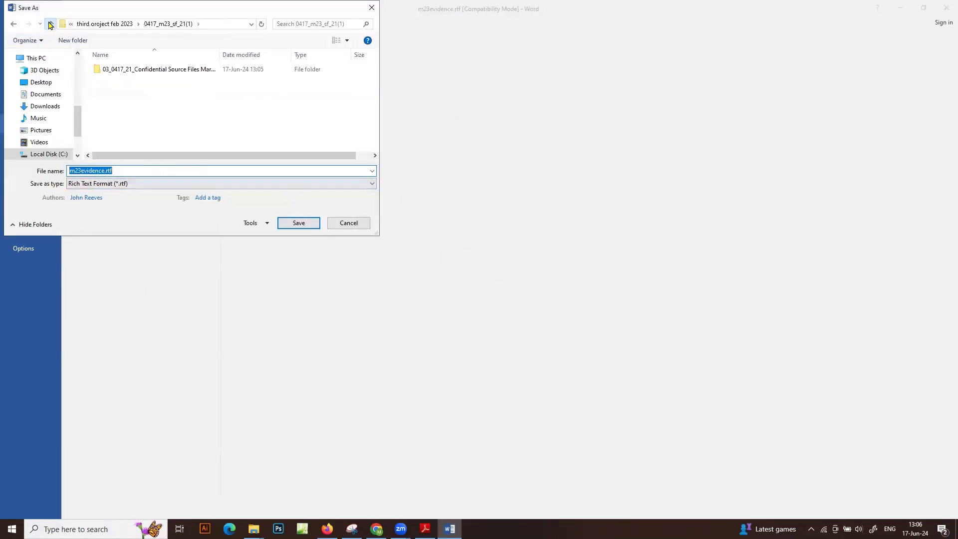
{"action": "left_click", "coordinate": [50, 25]}
{"action": "left_click", "coordinate": [51, 25]}
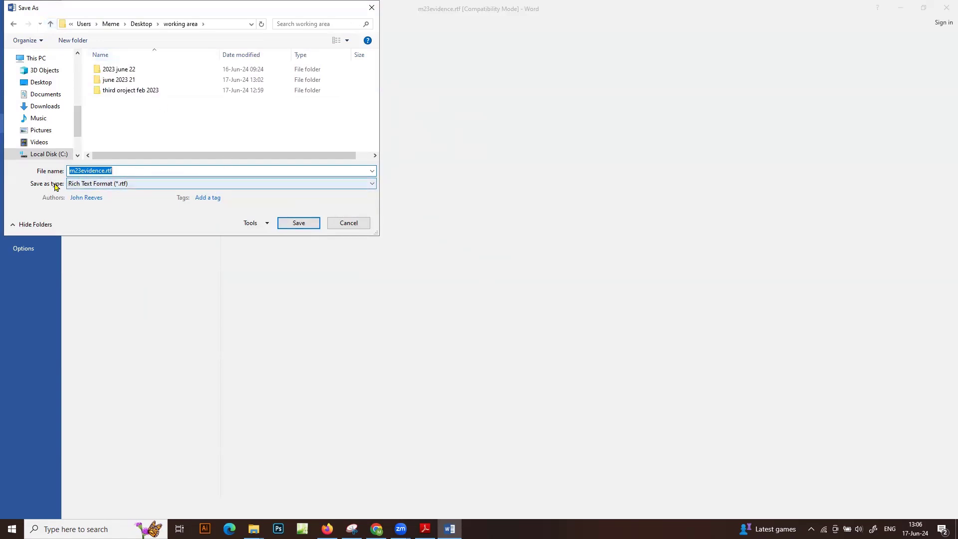
Step: Save the evidence document as m23evidence9999 in Word Document (*.docx) format
{"action": "left_click", "coordinate": [117, 185]}
{"action": "left_click", "coordinate": [116, 193]}
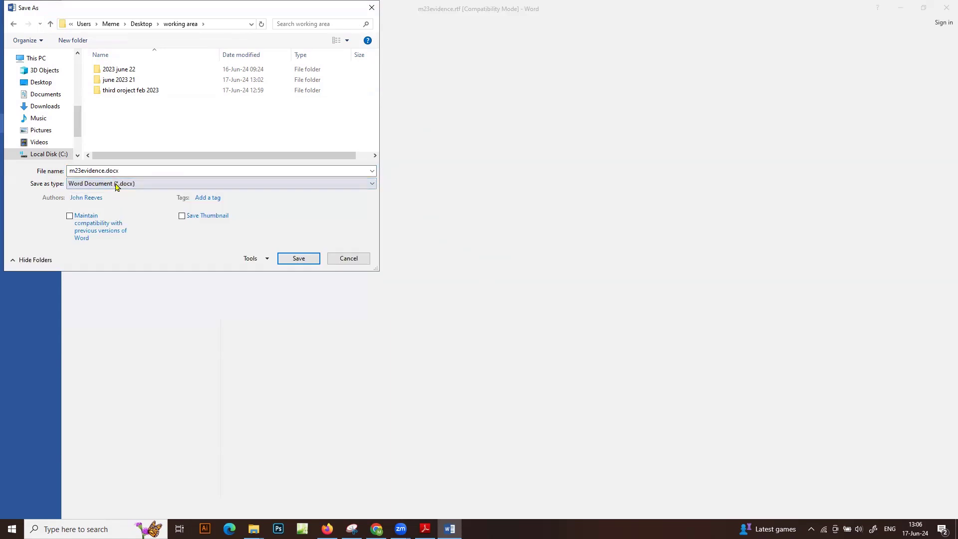
{"action": "left_click", "coordinate": [123, 171]}
{"action": "type", "text": "m23evidence9999"}
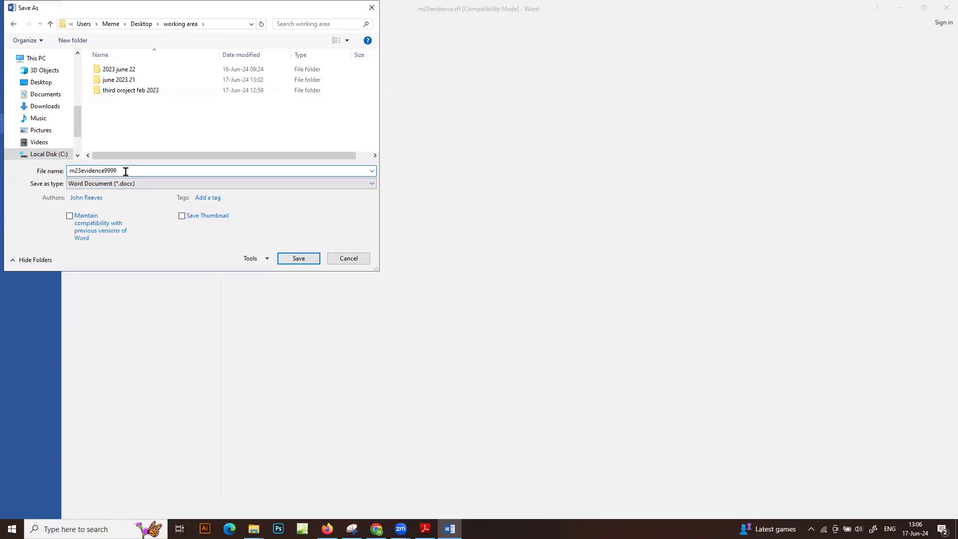
{"action": "left_click", "coordinate": [297, 257]}
{"action": "left_click", "coordinate": [509, 286]}
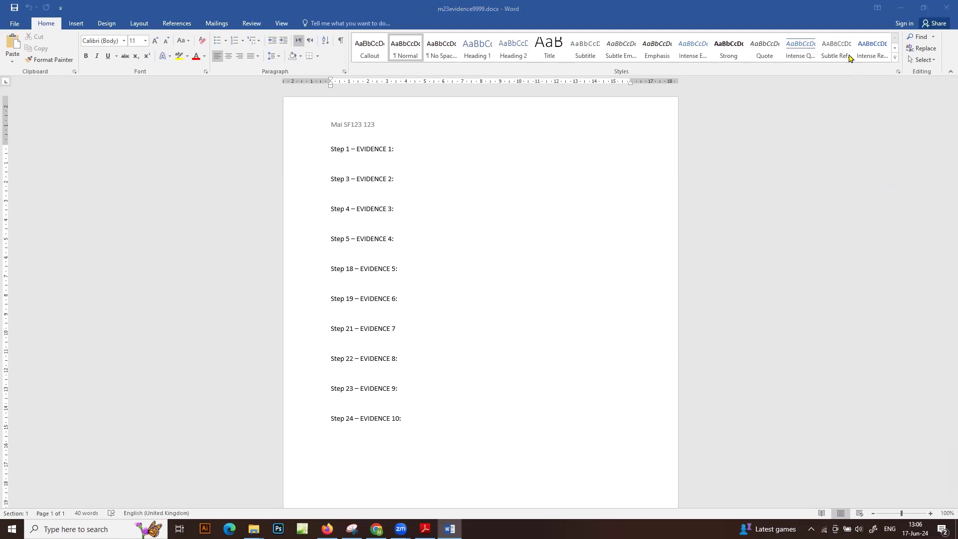
{"action": "left_click", "coordinate": [425, 528]}
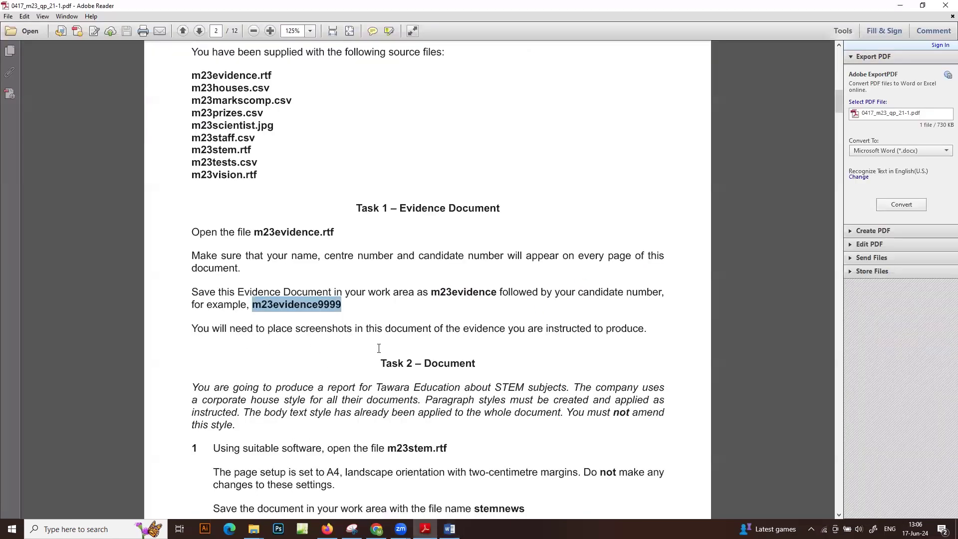
Step: Scroll the exam paper down to Task 2's instructions to open m23stem.rtf and save as stemnews
{"action": "scroll", "coordinate": [334, 246], "scroll_direction": "down", "scroll_amount": 3}
{"action": "scroll", "coordinate": [412, 278], "scroll_direction": "down", "scroll_amount": 4}
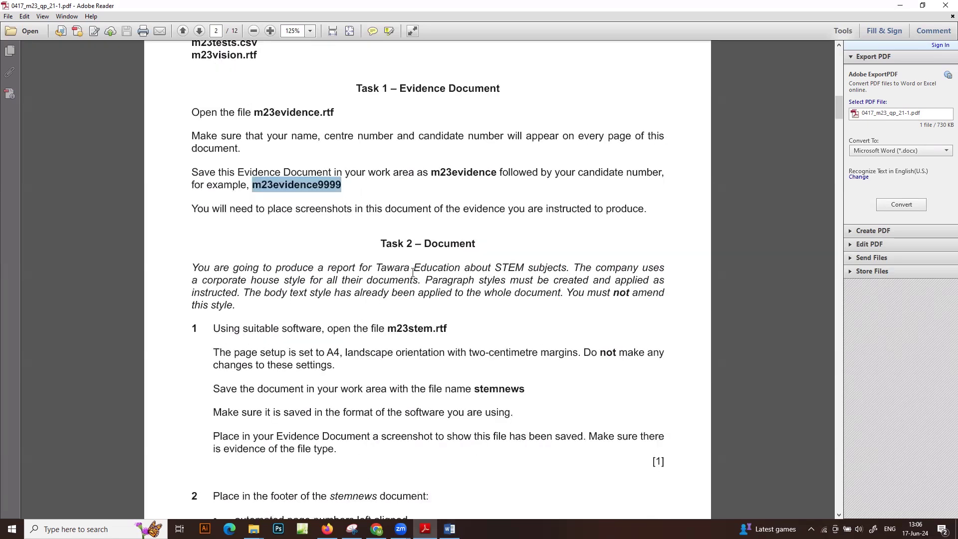
{"action": "scroll", "coordinate": [420, 238], "scroll_direction": "down", "scroll_amount": 2}
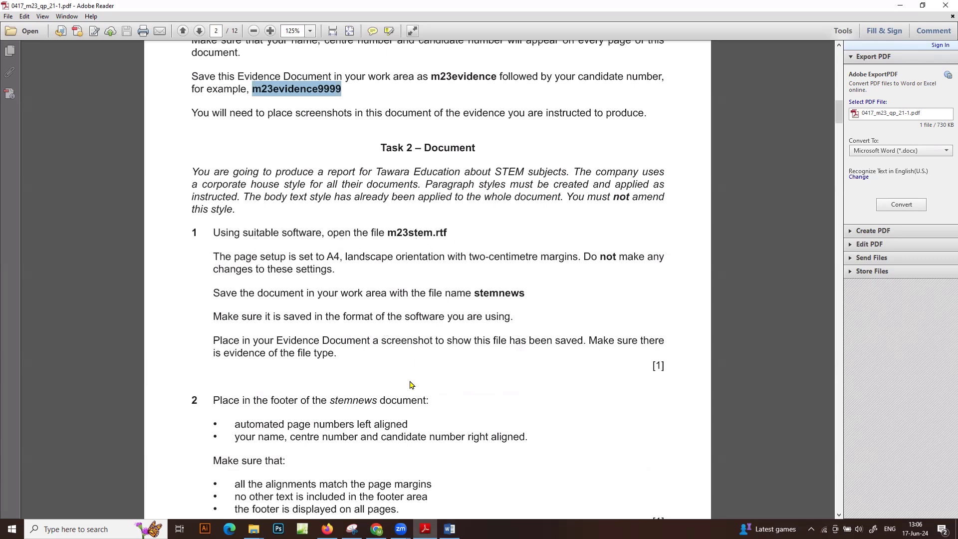
{"action": "left_click", "coordinate": [254, 529]}
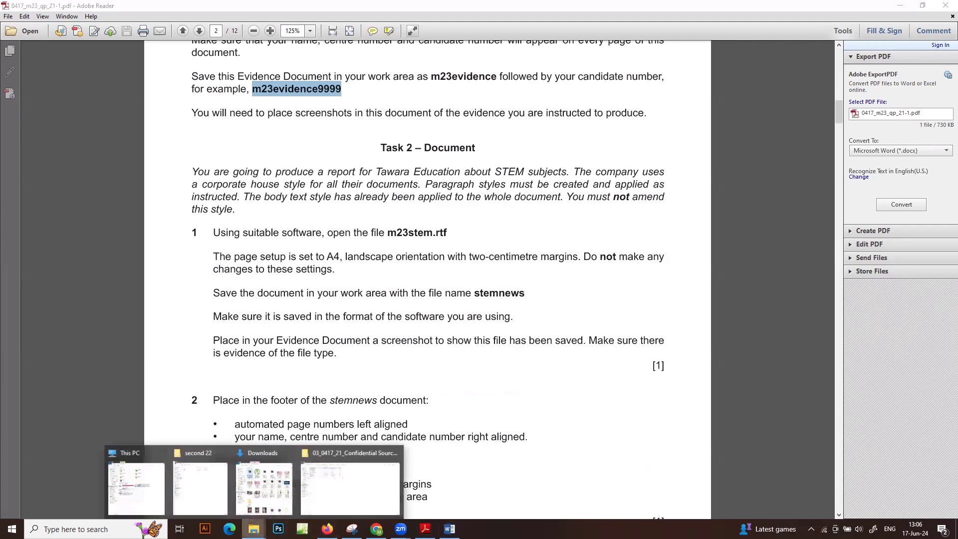
Step: Open m23stem.rtf from the source files folder and enable editing in Word
{"action": "left_click", "coordinate": [337, 489]}
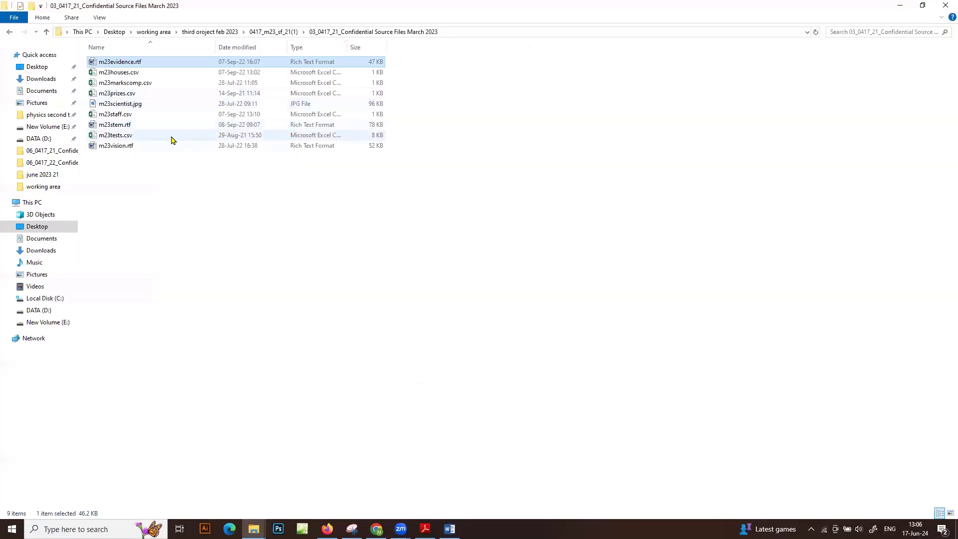
{"action": "double_click", "coordinate": [147, 125]}
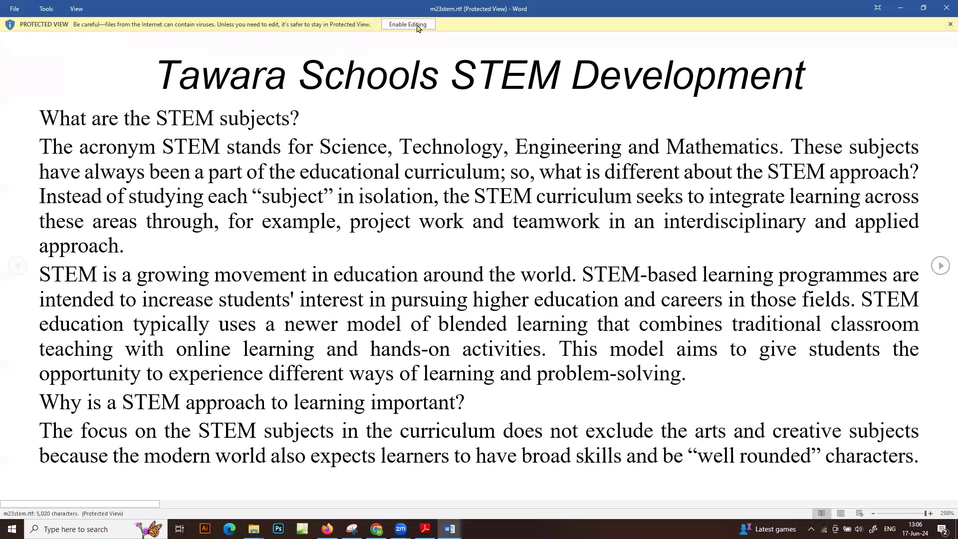
{"action": "left_click", "coordinate": [417, 25]}
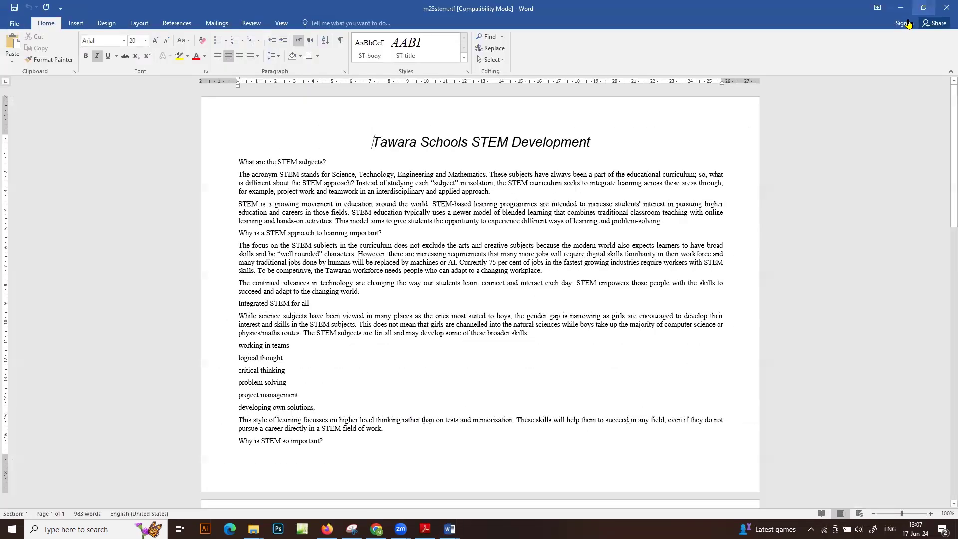
Step: Arrange Word on the left half and the exam paper in Reader on the right half
{"action": "left_click", "coordinate": [924, 7]}
{"action": "left_click", "coordinate": [901, 8]}
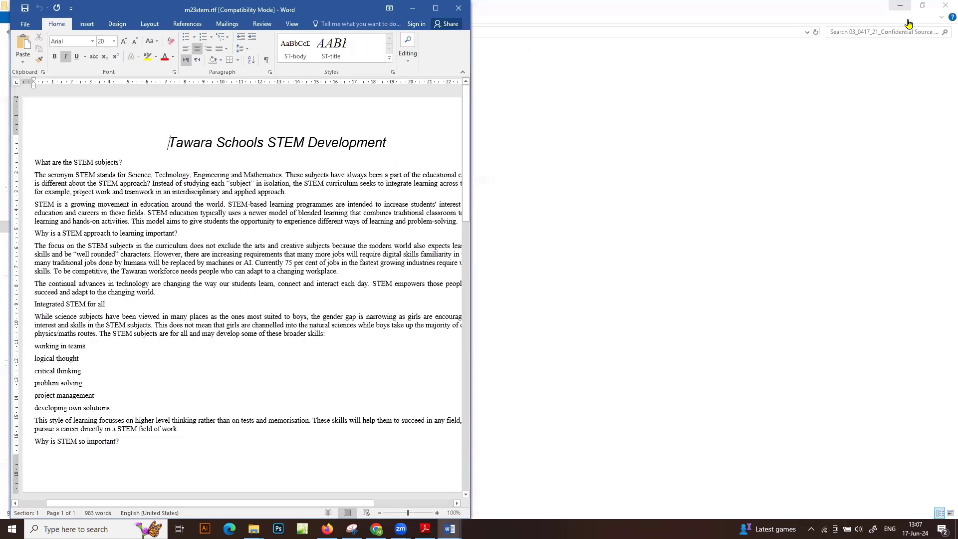
{"action": "left_click", "coordinate": [426, 526]}
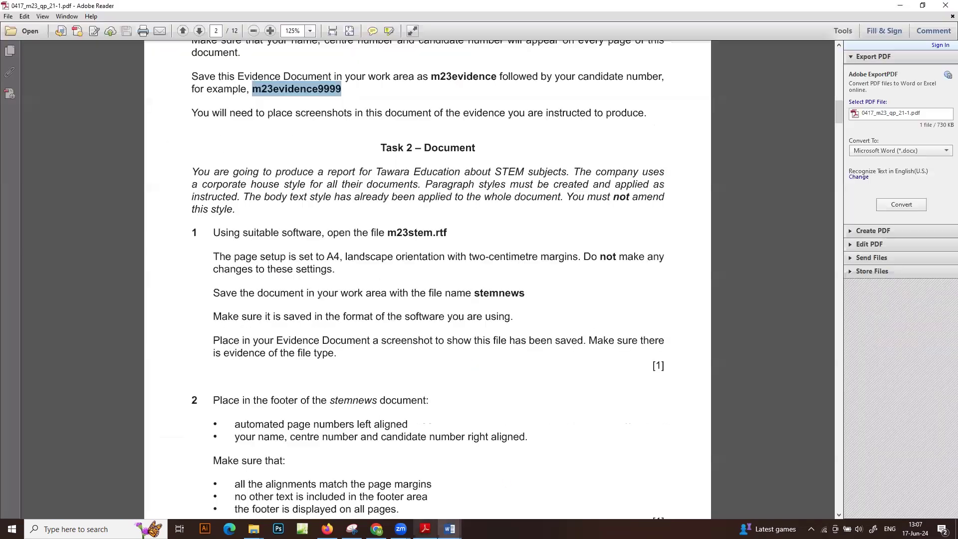
{"action": "left_click", "coordinate": [922, 5]}
{"action": "double_click", "coordinate": [277, 7]}
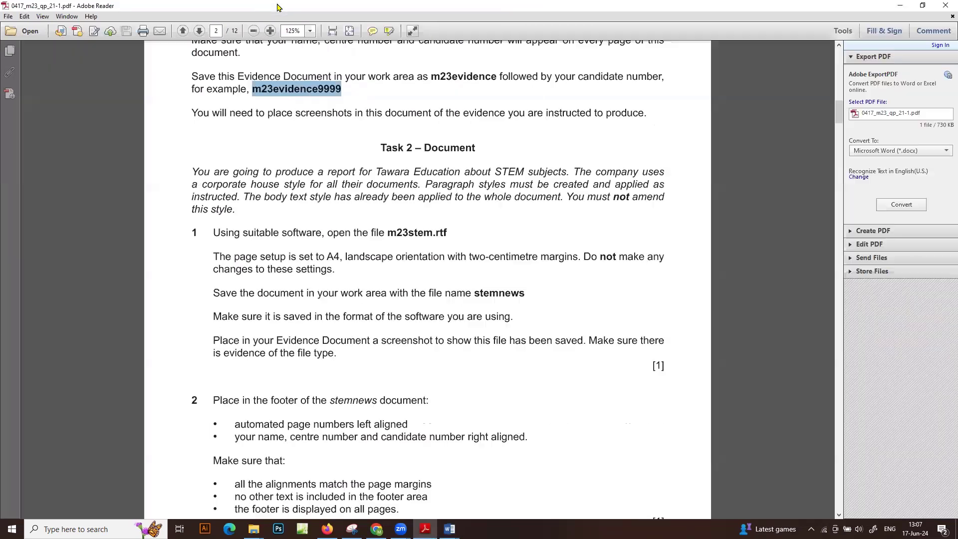
{"action": "double_click", "coordinate": [279, 7]}
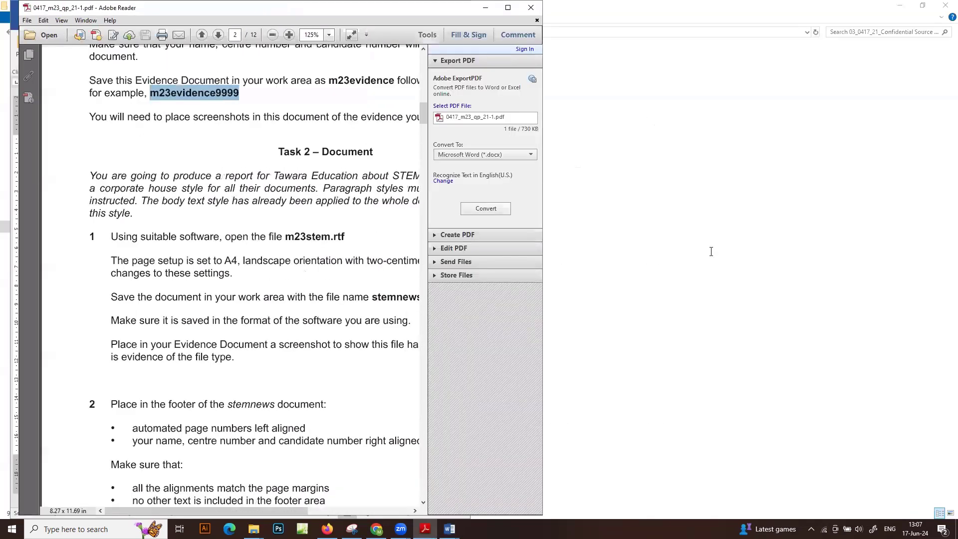
{"action": "key", "text": "super+Right"}
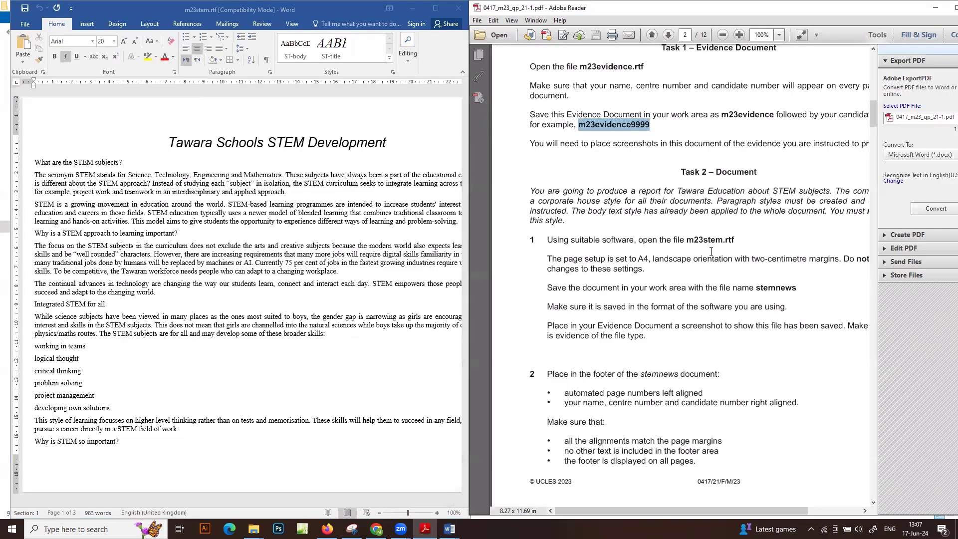
{"action": "scroll", "coordinate": [711, 251], "scroll_direction": "down", "scroll_amount": 2}
{"action": "scroll", "coordinate": [711, 251], "scroll_direction": "up", "scroll_amount": 2}
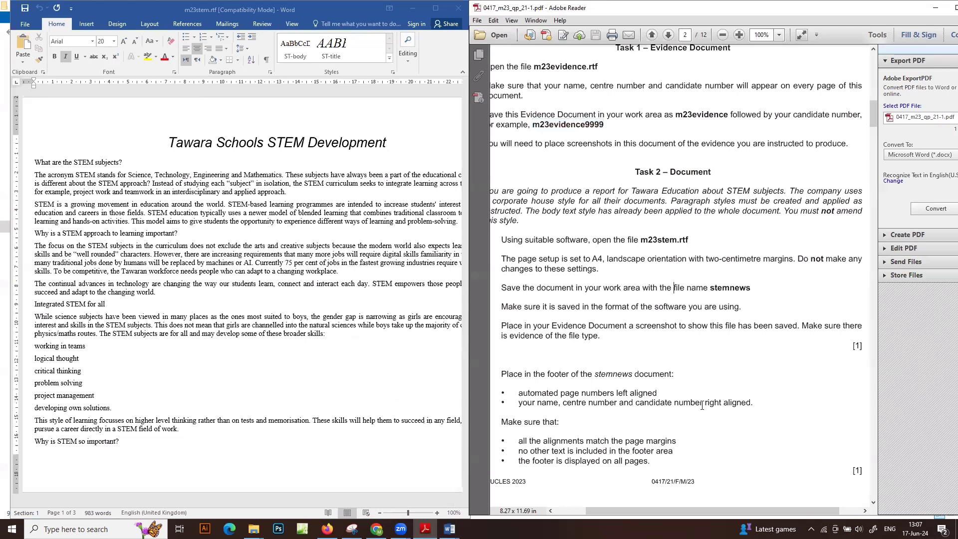
{"action": "scroll", "coordinate": [701, 405], "scroll_direction": "left", "scroll_amount": 2}
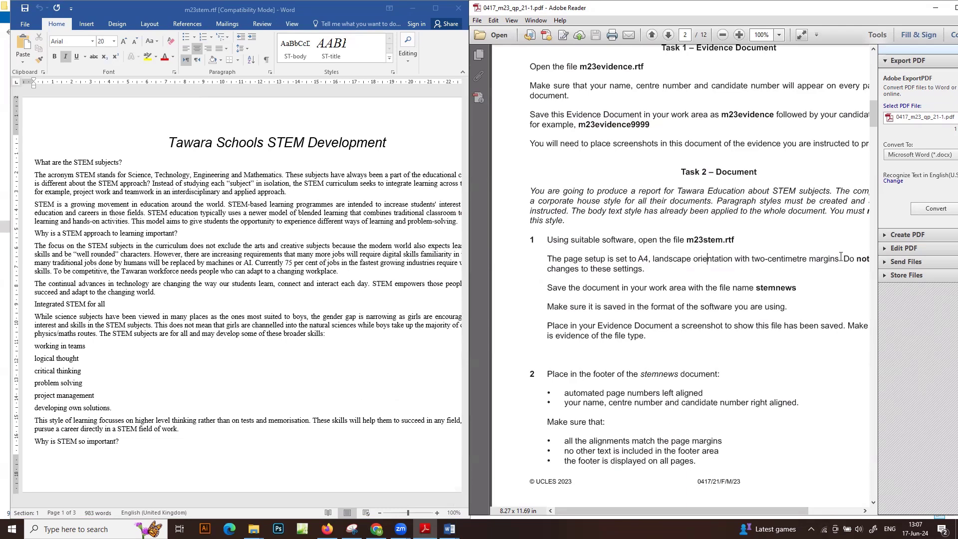
{"action": "left_click_drag", "start_coordinate": [840, 259], "coordinate": [874, 261]}
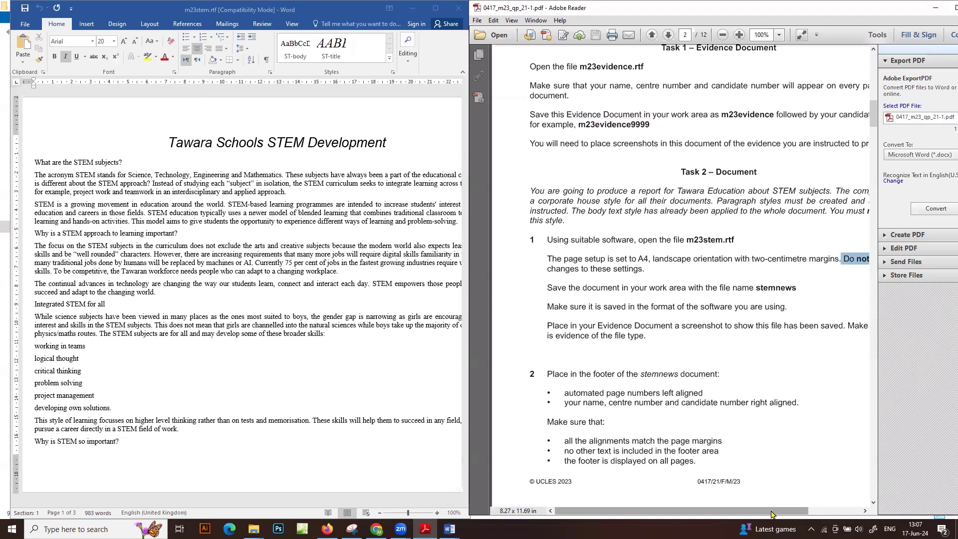
{"action": "left_click_drag", "start_coordinate": [772, 510], "coordinate": [732, 513]}
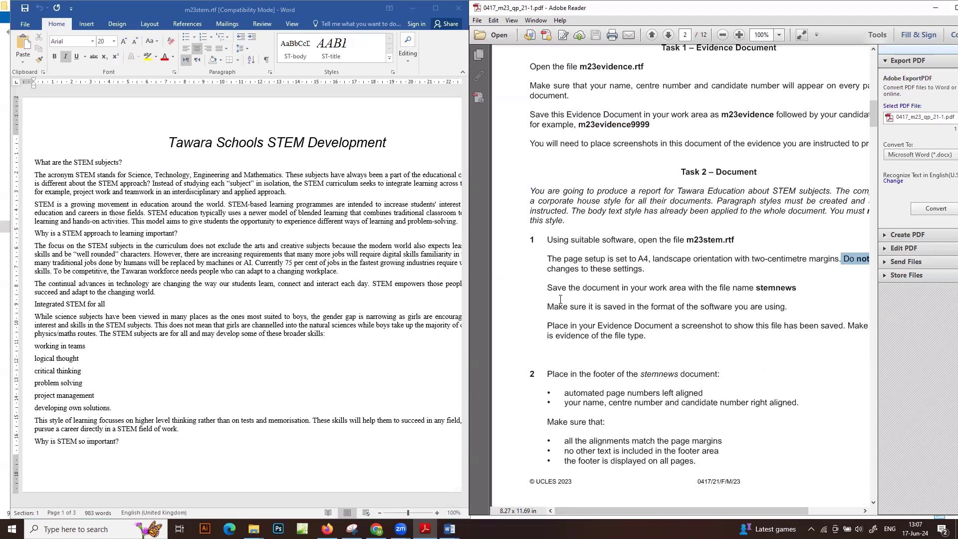
Step: Select the file name stemnews in the exam instructions
{"action": "double_click", "coordinate": [763, 288]}
{"action": "right_click", "coordinate": [762, 291]}
{"action": "left_click", "coordinate": [763, 295]}
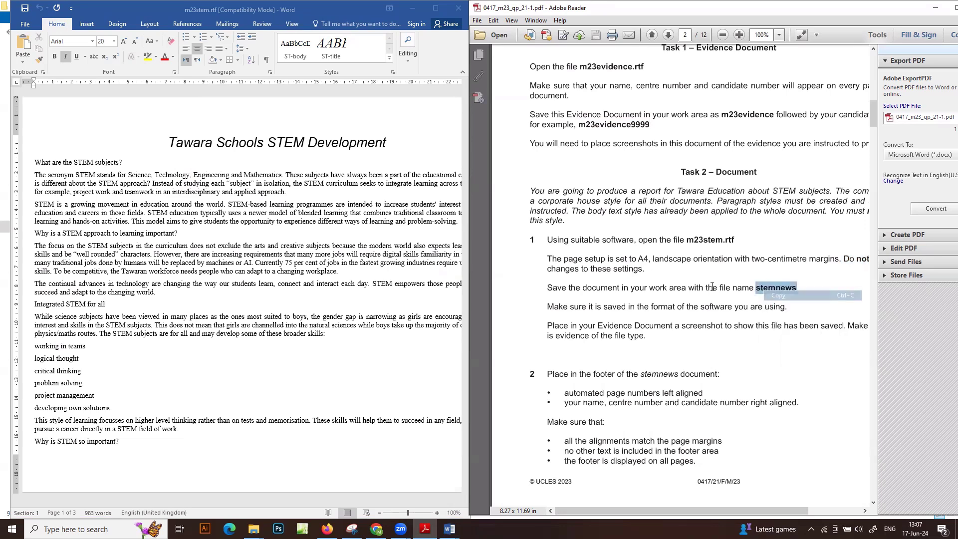
Step: Start Save As in Word and browse up to the working area folder
{"action": "left_click", "coordinate": [22, 26]}
{"action": "left_click", "coordinate": [22, 26]}
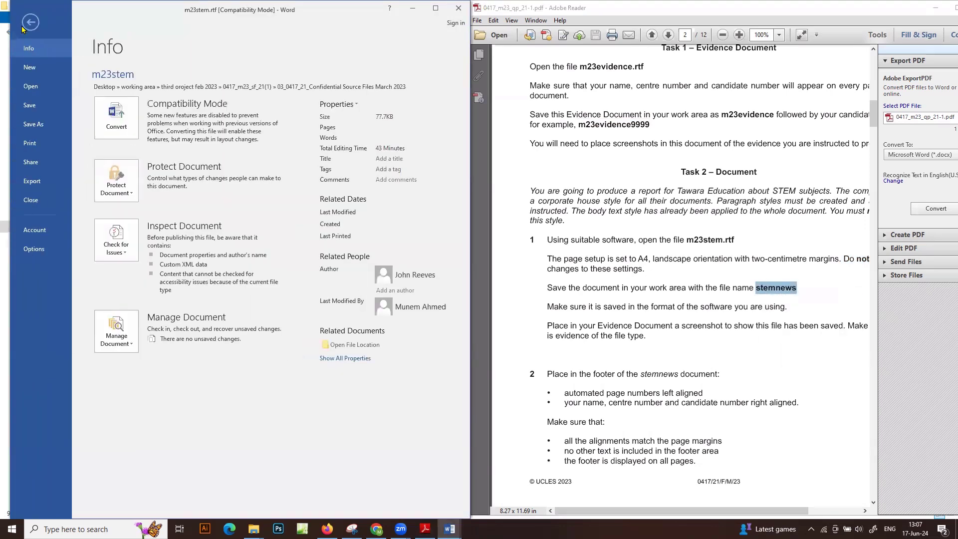
{"action": "left_click", "coordinate": [33, 124]}
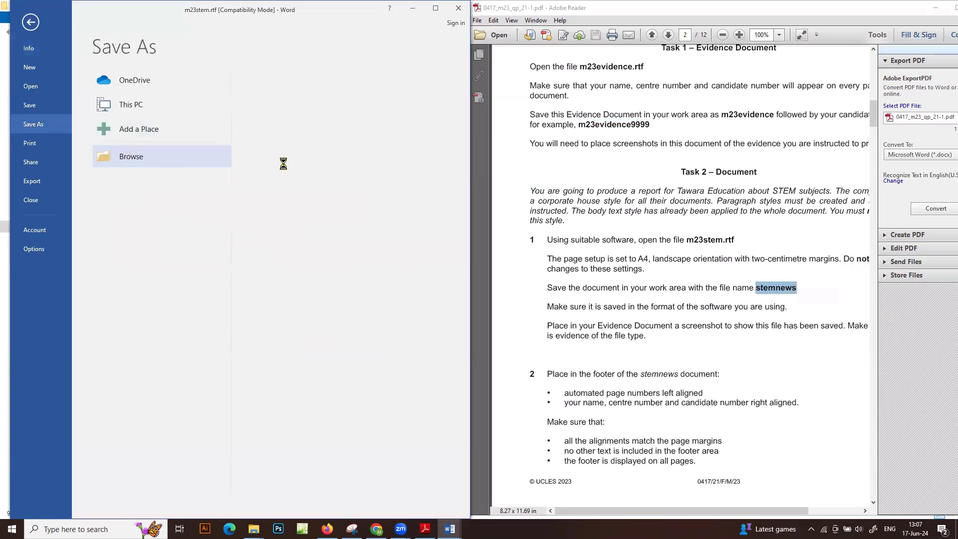
{"action": "left_click", "coordinate": [132, 156]}
{"action": "left_click", "coordinate": [60, 23]}
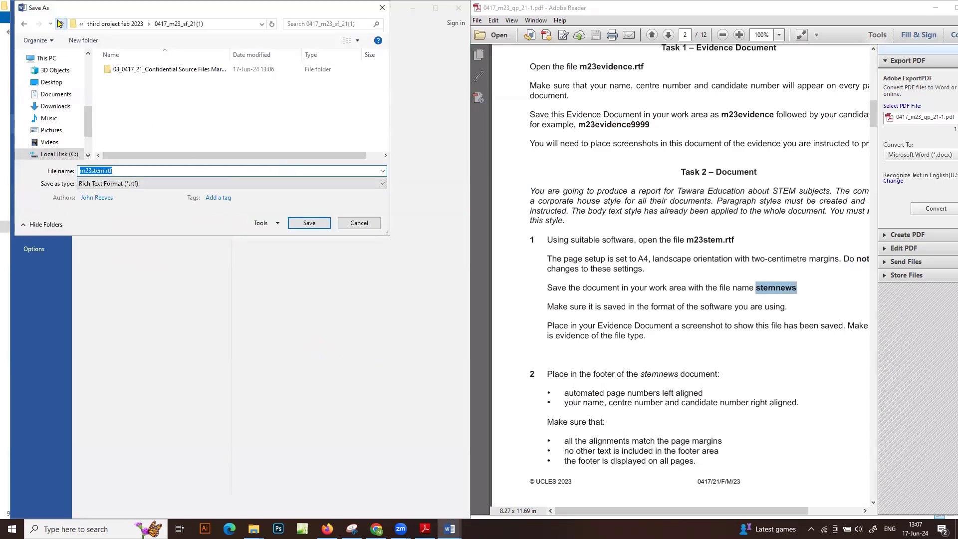
{"action": "left_click", "coordinate": [60, 23]}
{"action": "left_click", "coordinate": [60, 24]}
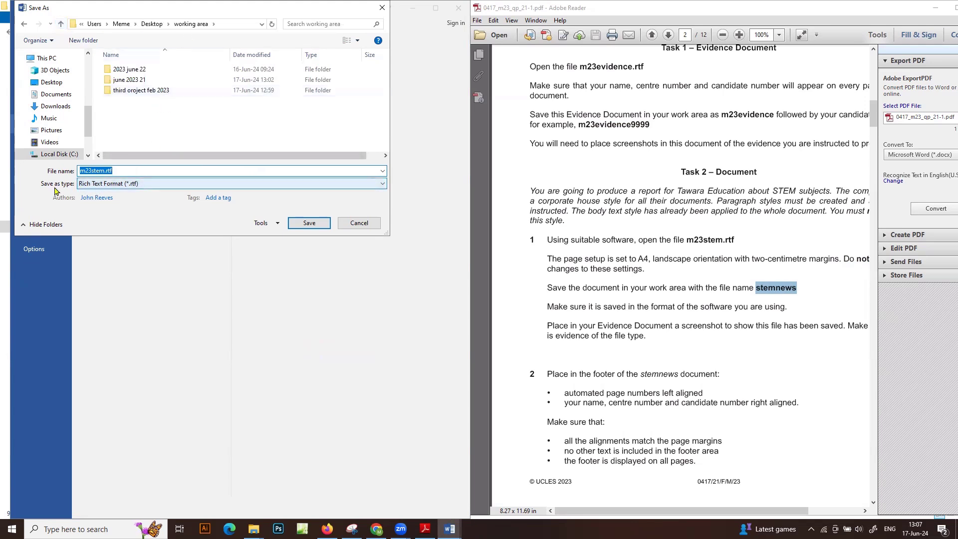
Step: Save the document as stemnews in Word Document (*.docx) format
{"action": "left_click", "coordinate": [150, 184]}
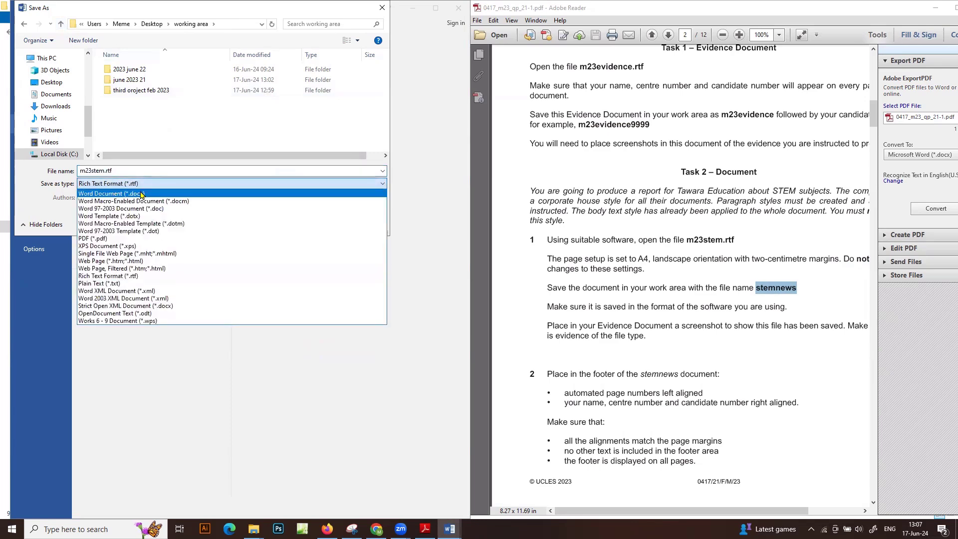
{"action": "left_click", "coordinate": [141, 195]}
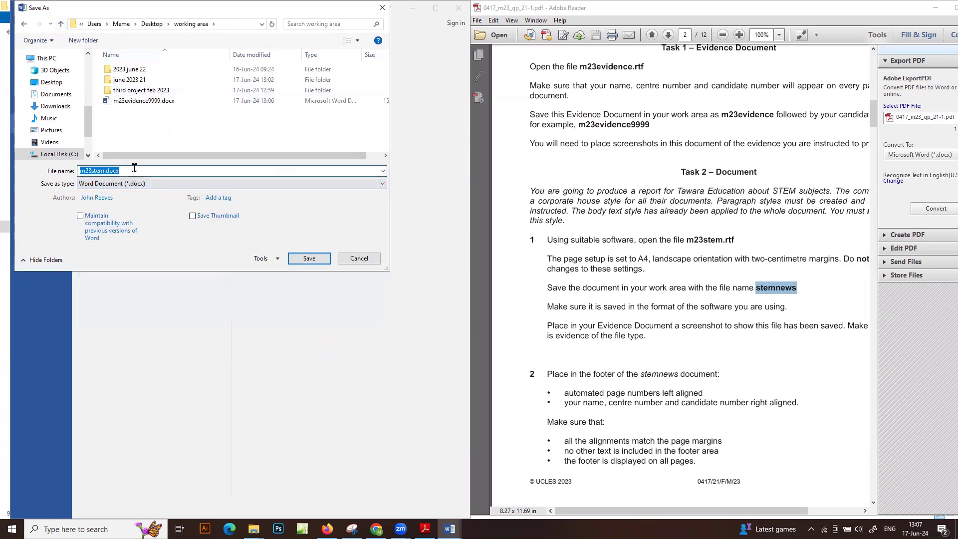
{"action": "key", "text": "ctrl+v"}
{"action": "left_click", "coordinate": [310, 258]}
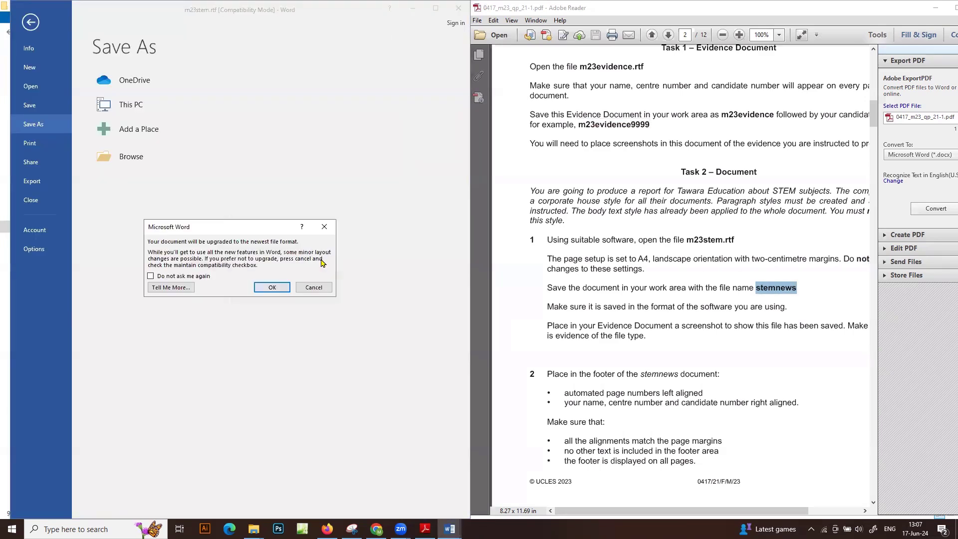
{"action": "left_click", "coordinate": [269, 290]}
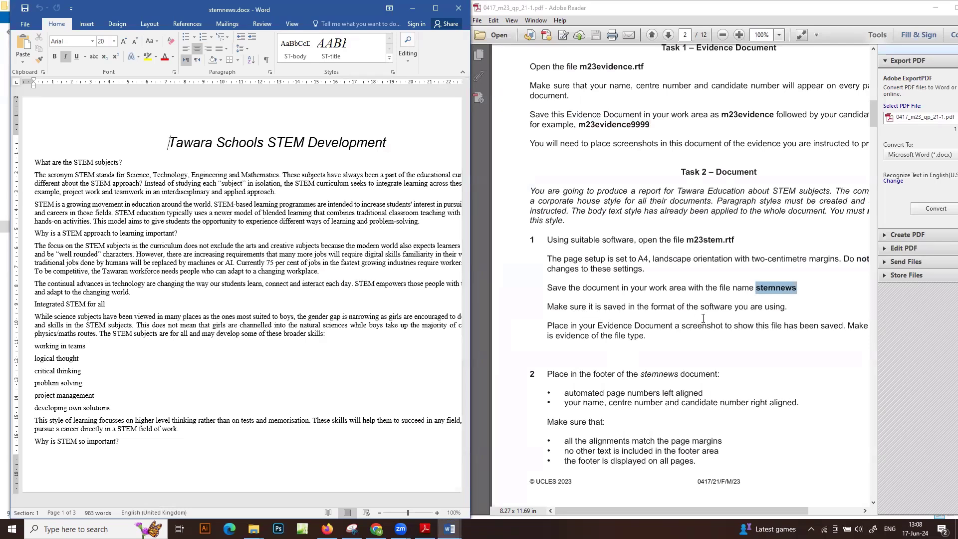
{"action": "left_click_drag", "start_coordinate": [650, 307], "coordinate": [683, 307]}
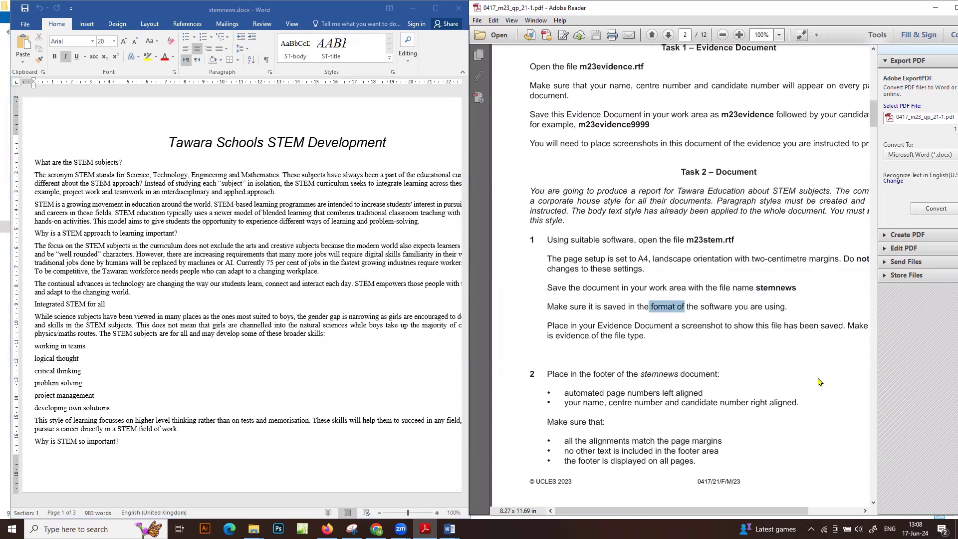
{"action": "mouse_move", "coordinate": [727, 514]}
{"action": "left_mouse_down"}
{"action": "mouse_move", "coordinate": [769, 511]}
{"action": "mouse_move", "coordinate": [712, 516]}
{"action": "left_mouse_up"}
{"action": "mouse_move", "coordinate": [254, 525]}
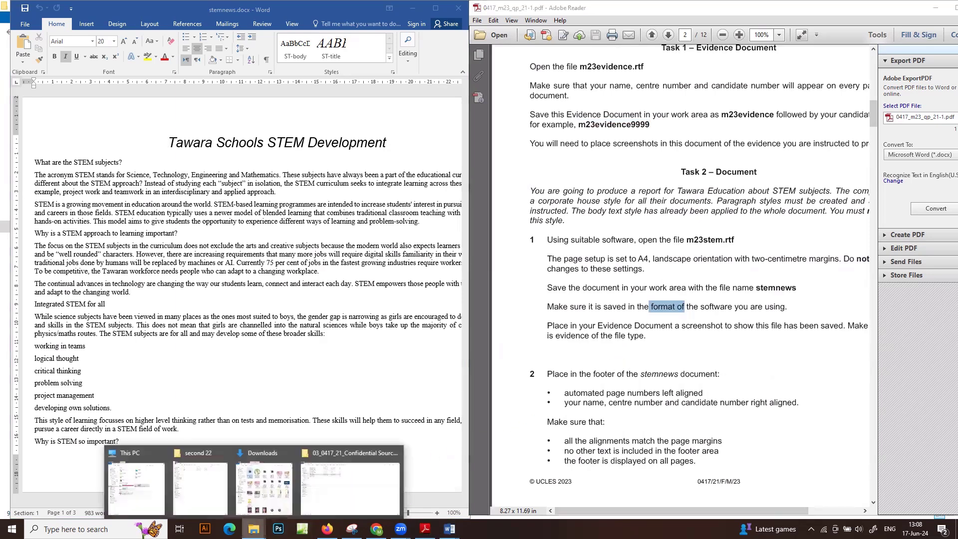
Step: Show the working area folder in File Explorer
{"action": "left_click", "coordinate": [318, 492]}
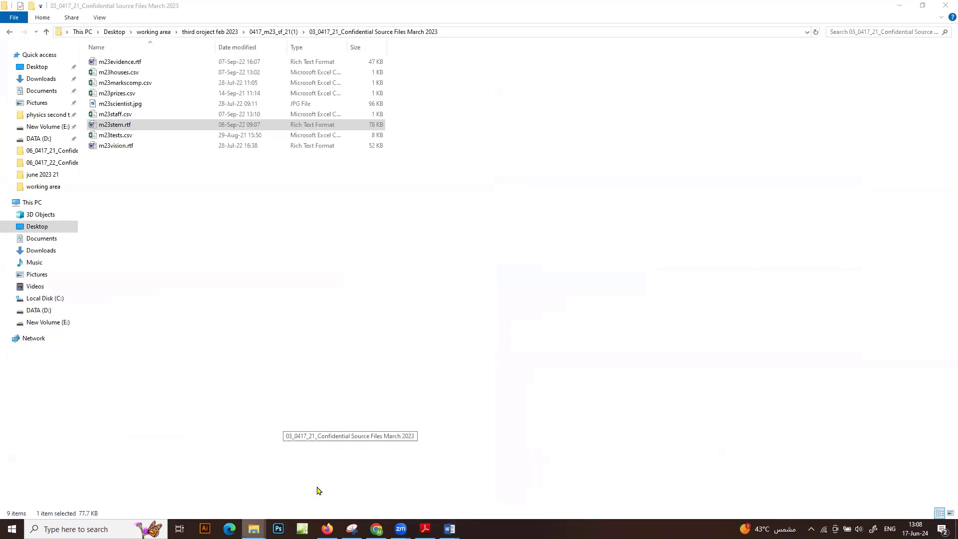
{"action": "left_click", "coordinate": [46, 32]}
{"action": "left_click", "coordinate": [46, 32]}
{"action": "left_click", "coordinate": [46, 32]}
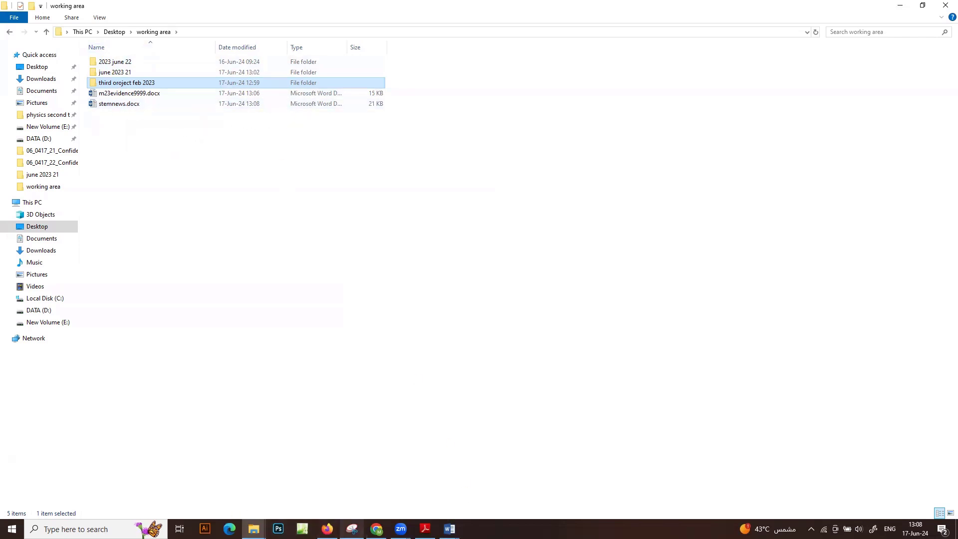
Step: Screenshot the working area listing, then widen the Type column to show full file types
{"action": "left_click", "coordinate": [352, 529]}
{"action": "left_click", "coordinate": [168, 329]}
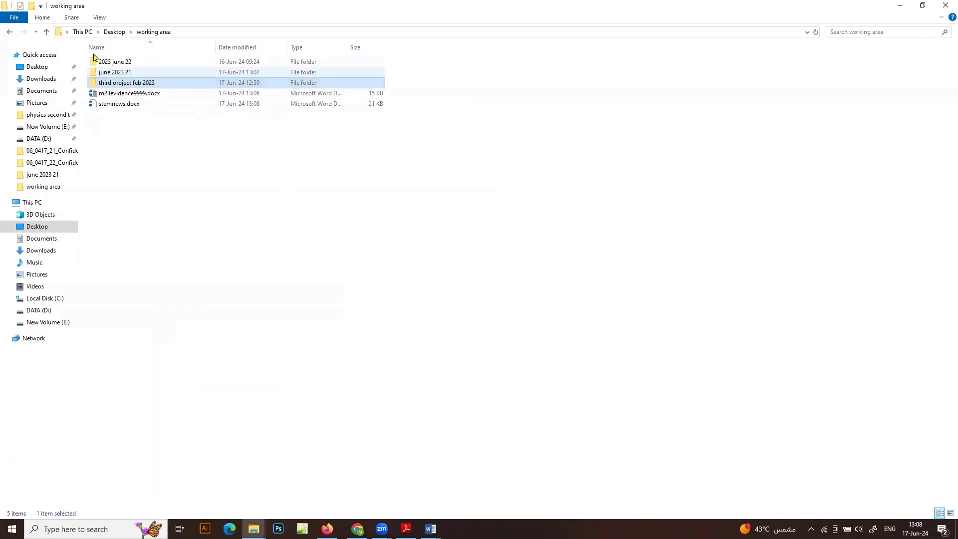
{"action": "left_click_drag", "start_coordinate": [64, 25], "coordinate": [493, 152]}
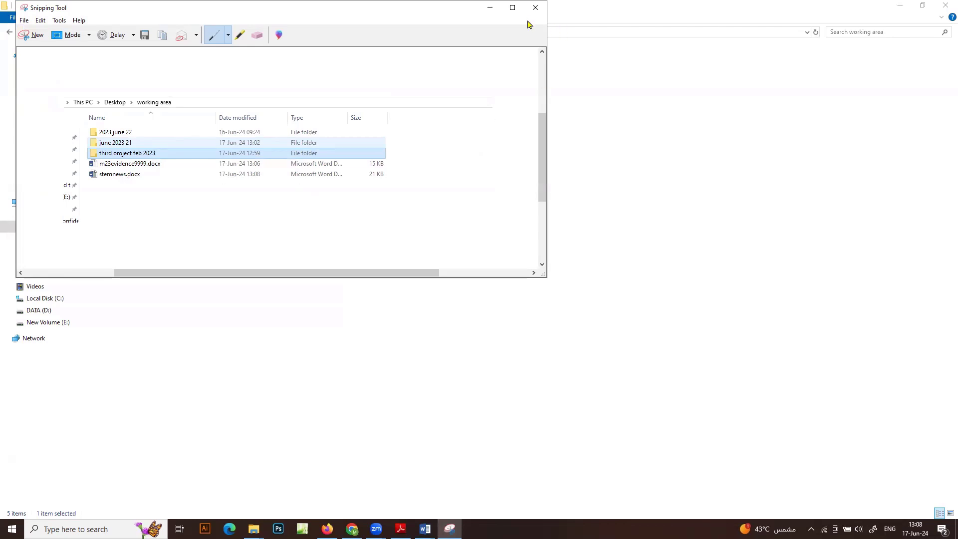
{"action": "left_click", "coordinate": [535, 7]}
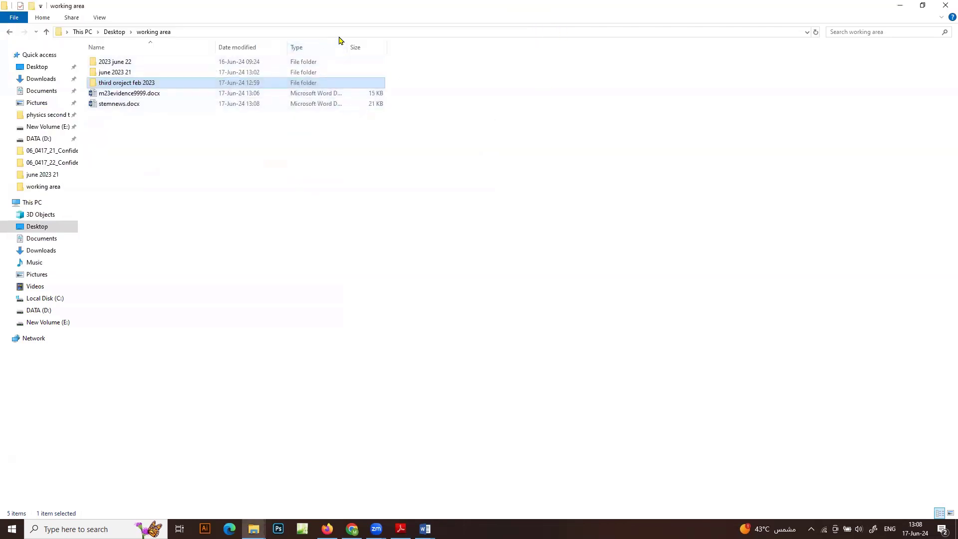
{"action": "left_click_drag", "start_coordinate": [348, 47], "coordinate": [399, 47]}
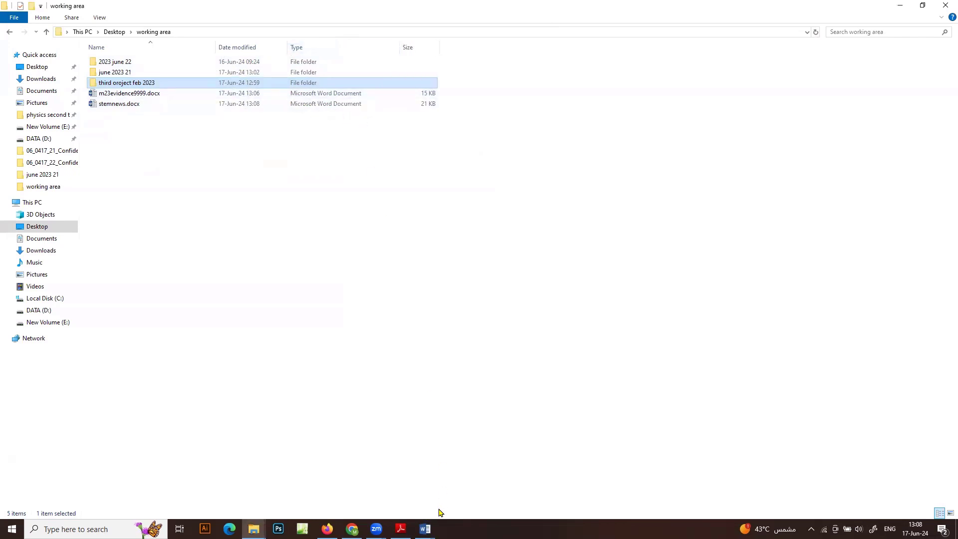
Step: Launch Snipping Tool via search 'sn', capture the working area listing, then return to m23evidence9999.docx
{"action": "left_click", "coordinate": [62, 525]}
{"action": "type", "text": "sn"}
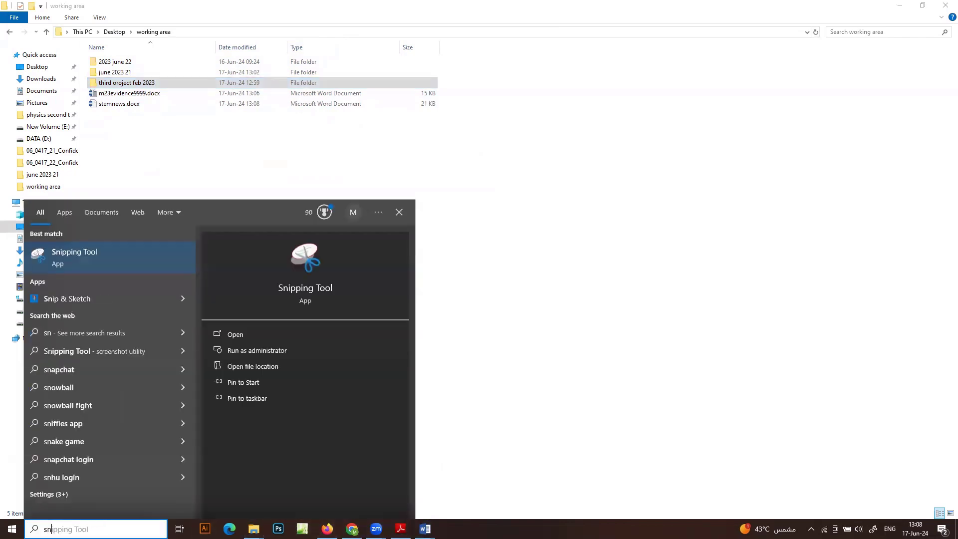
{"action": "left_click", "coordinate": [138, 262]}
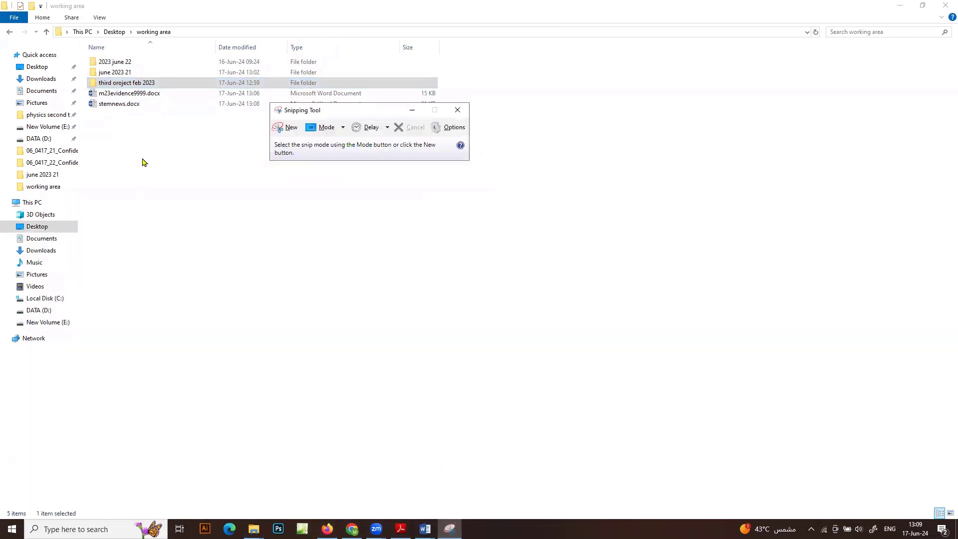
{"action": "left_click", "coordinate": [278, 128]}
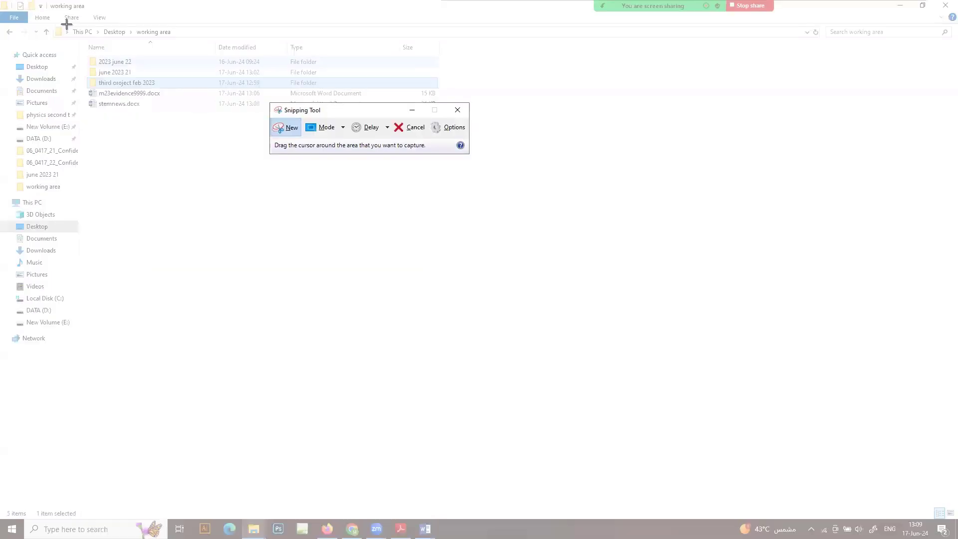
{"action": "left_click_drag", "start_coordinate": [66, 24], "coordinate": [463, 140]}
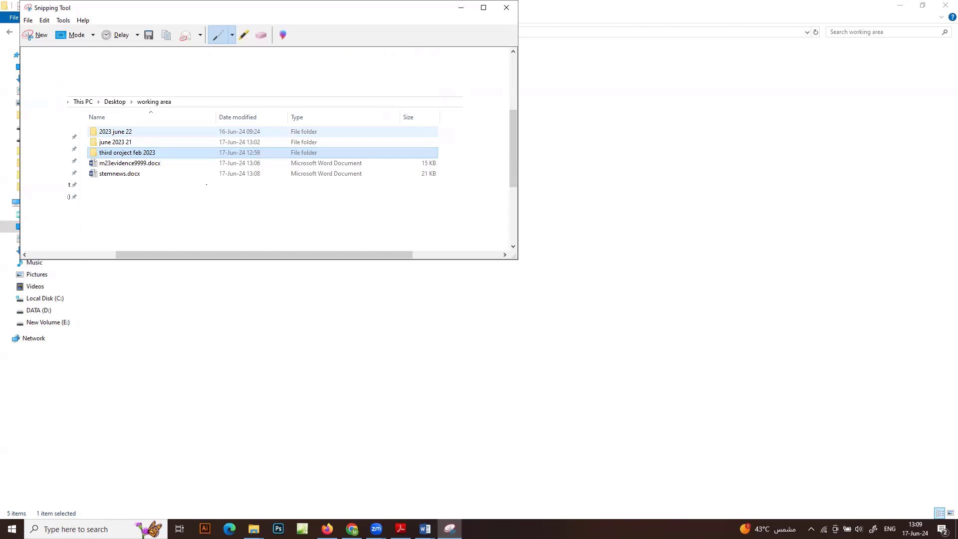
{"action": "left_click", "coordinate": [425, 528]}
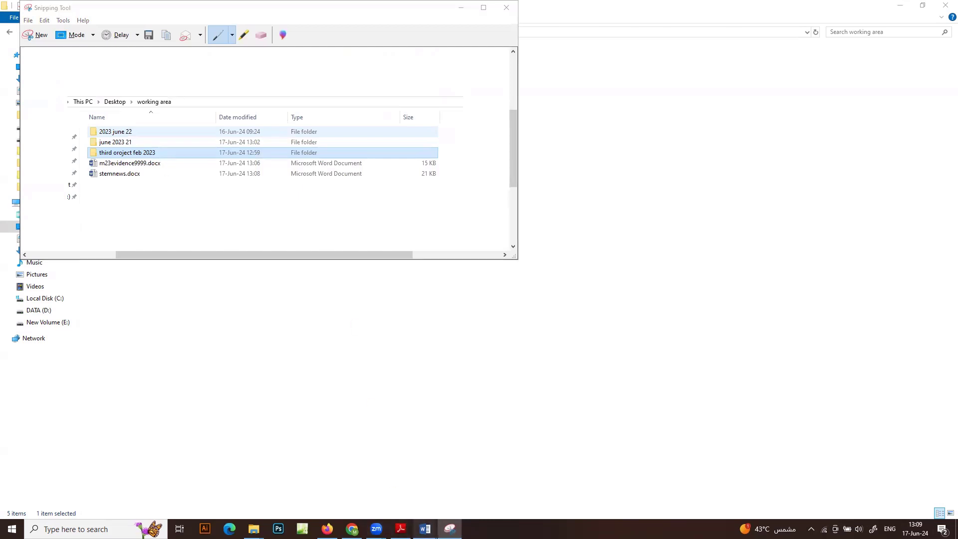
{"action": "left_click", "coordinate": [396, 484]}
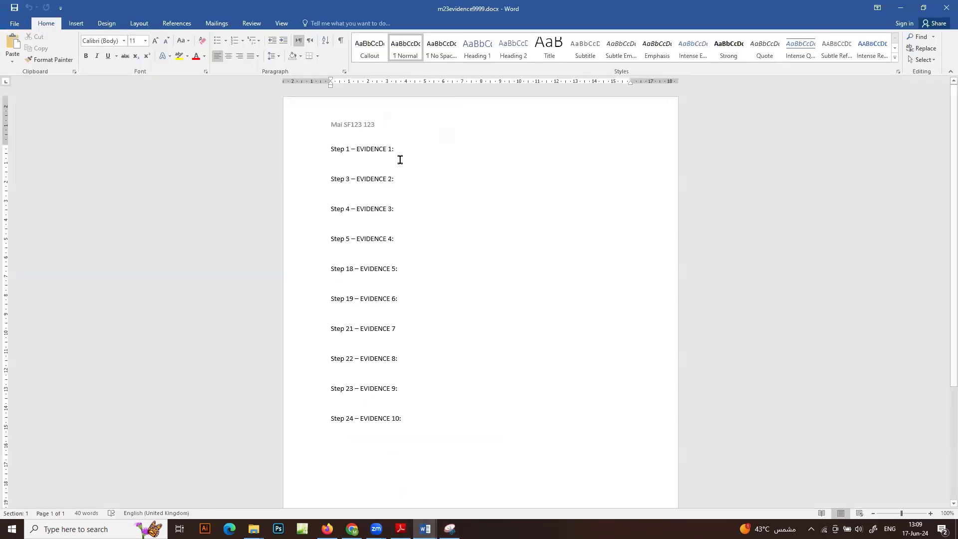
Step: Paste the folder screenshot under Step 1 – EVIDENCE 1, then minimize Word, Snipping Tool and Explorer
{"action": "key", "text": "ctrl+v"}
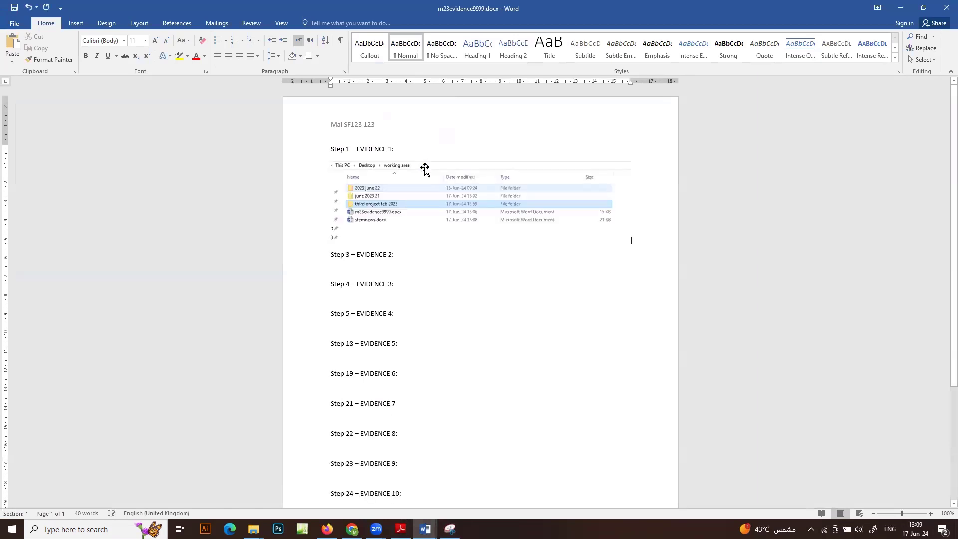
{"action": "left_click", "coordinate": [900, 8]}
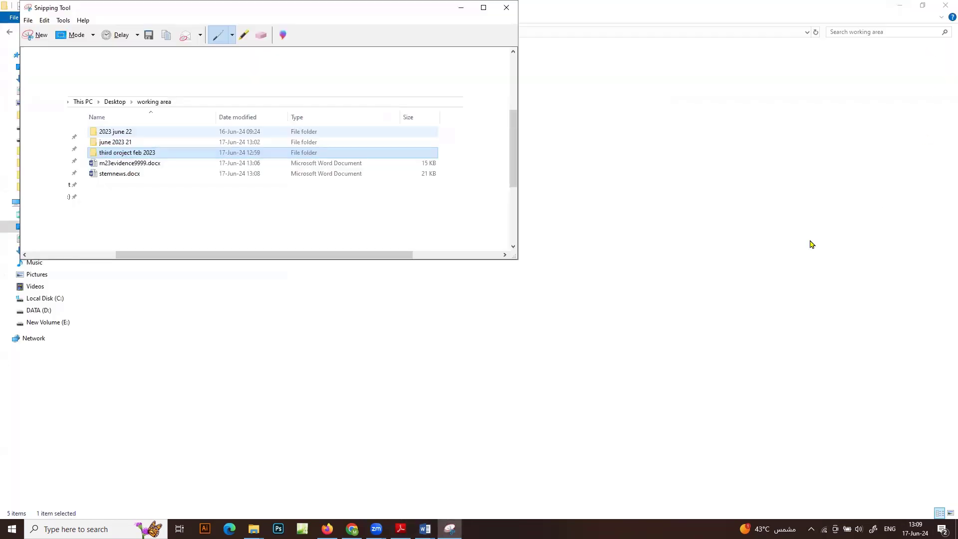
{"action": "left_click", "coordinate": [461, 8]}
{"action": "left_click", "coordinate": [899, 5]}
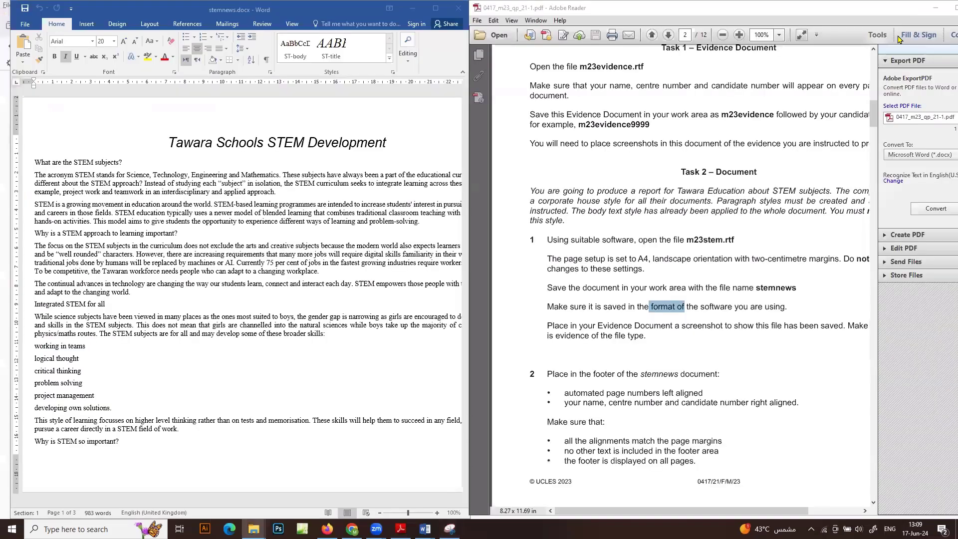
Step: Read the task PDF's step 2 footer instructions, then return to stemnews.docx
{"action": "left_click", "coordinate": [627, 237]}
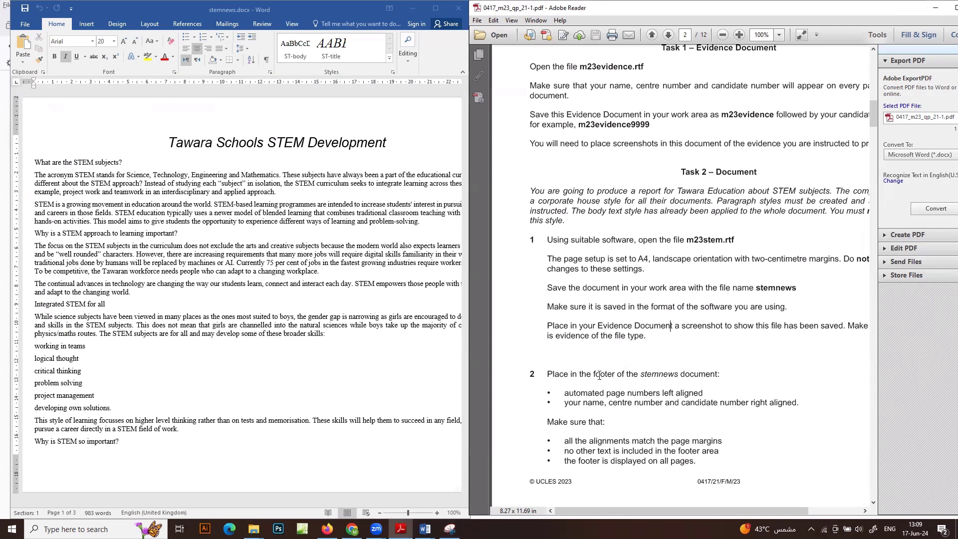
{"action": "scroll", "coordinate": [599, 376], "scroll_direction": "down", "scroll_amount": 1}
{"action": "scroll", "coordinate": [586, 367], "scroll_direction": "down", "scroll_amount": 3}
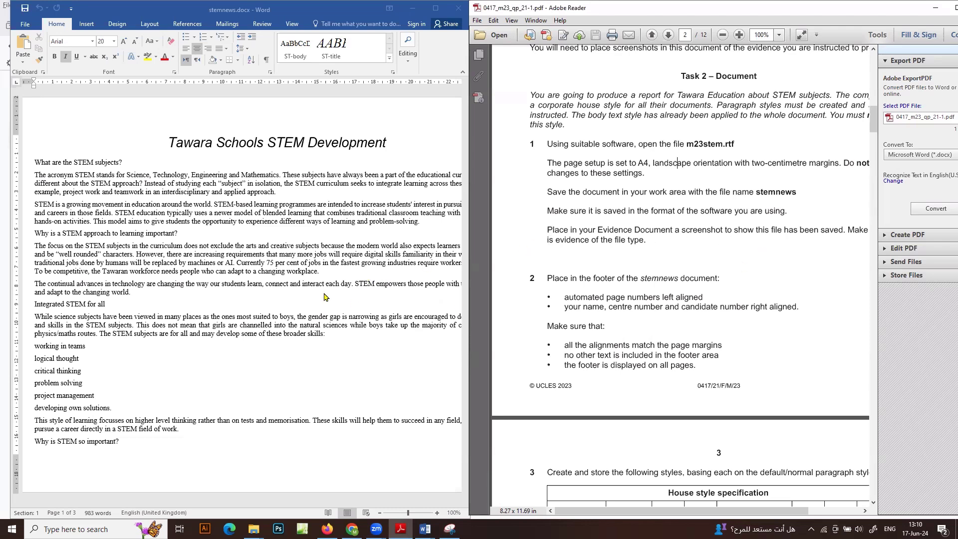
{"action": "left_click", "coordinate": [290, 266]}
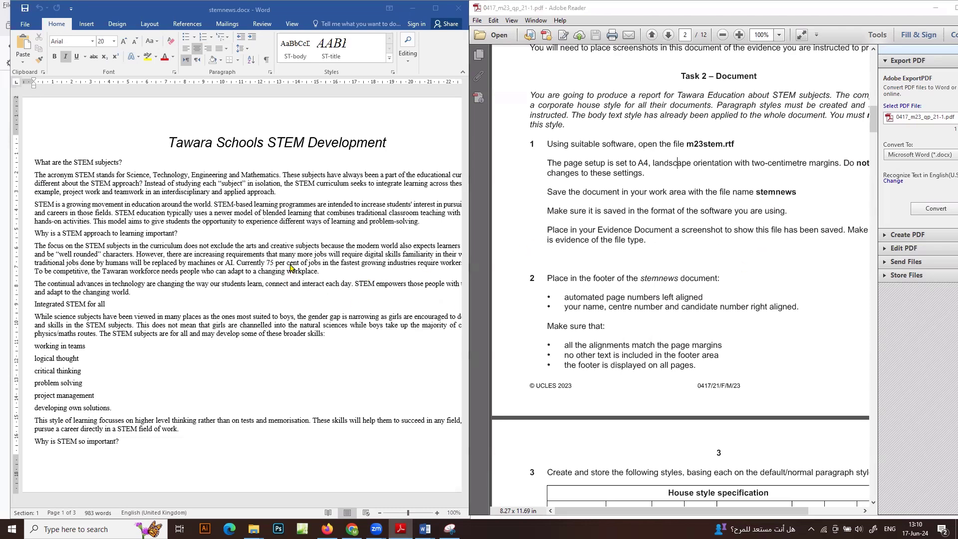
Step: Insert a Blank (Three Columns) footer into stemnews.docx
{"action": "left_click", "coordinate": [92, 27]}
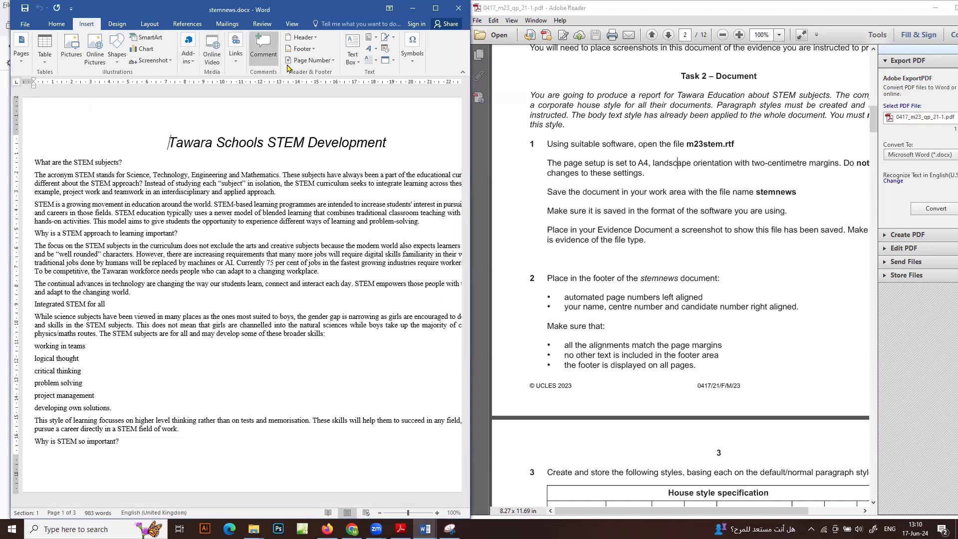
{"action": "left_click", "coordinate": [314, 50]}
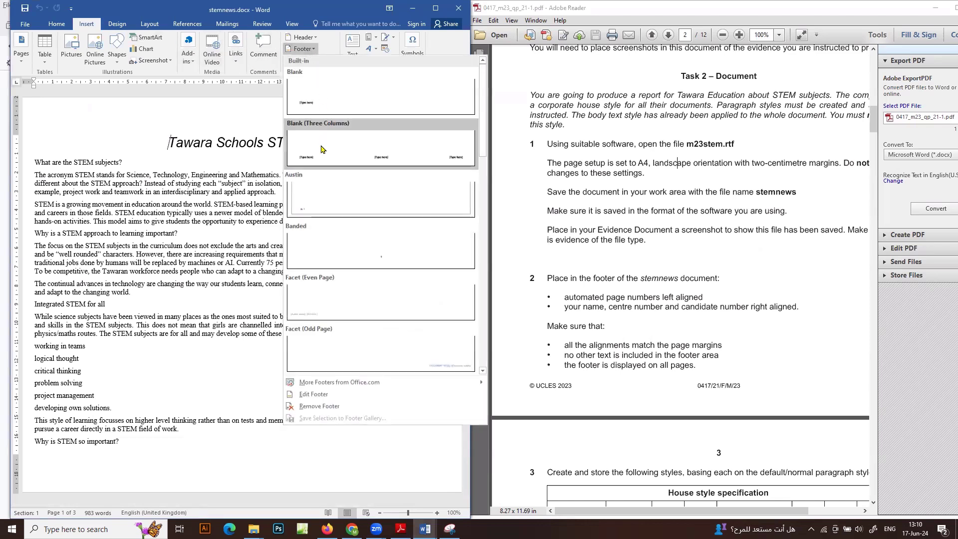
{"action": "left_click", "coordinate": [321, 147]}
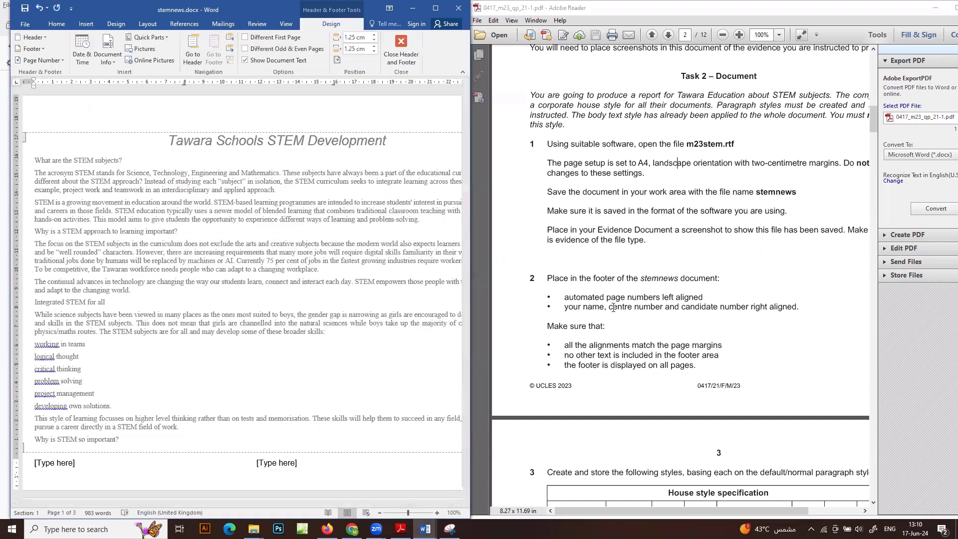
Step: Put a plain page number in the left footer placeholder and delete the centre placeholder
{"action": "left_click", "coordinate": [59, 464]}
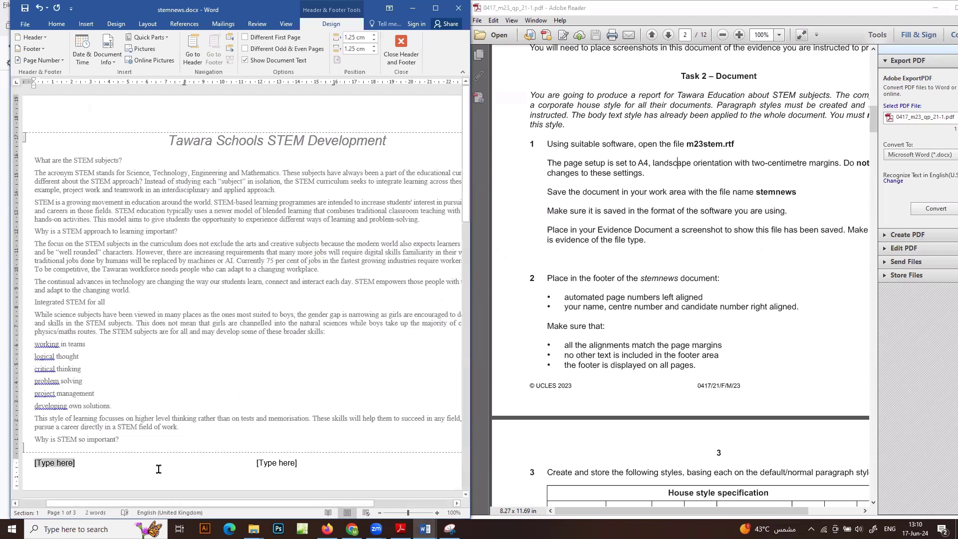
{"action": "left_click", "coordinate": [62, 62]}
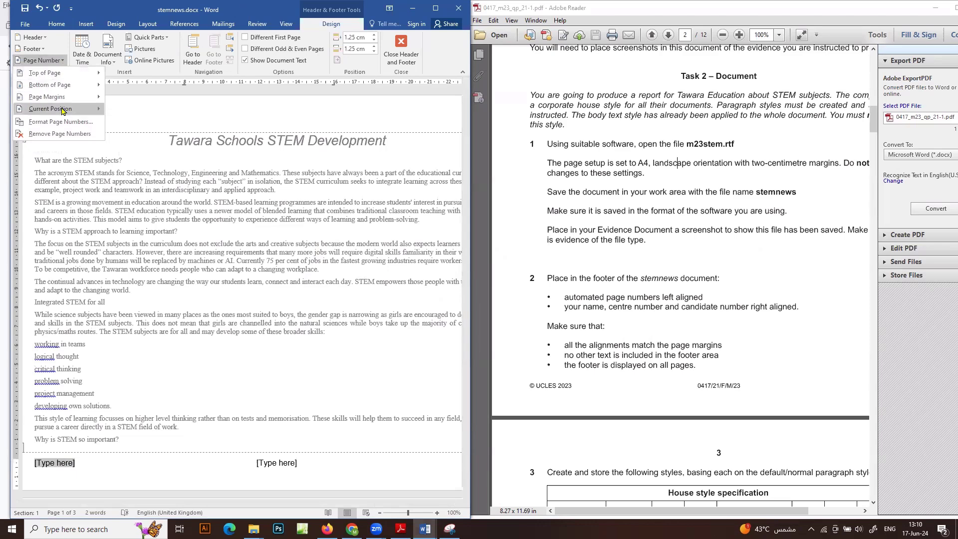
{"action": "mouse_move", "coordinate": [63, 111]}
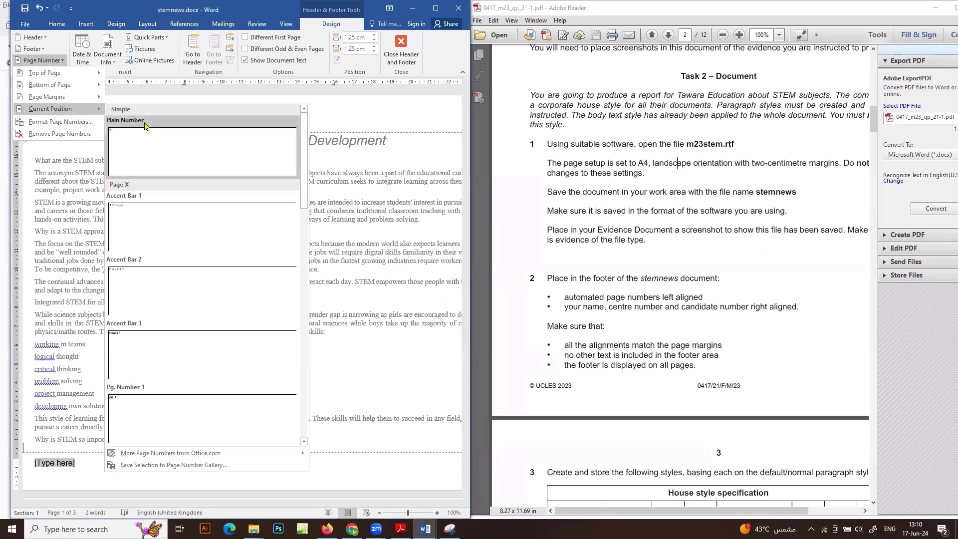
{"action": "left_click", "coordinate": [150, 137]}
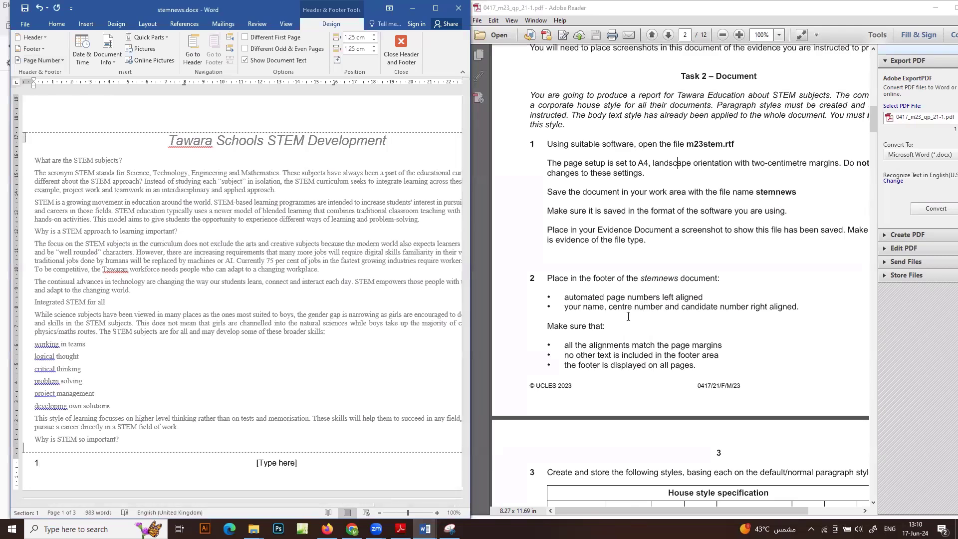
{"action": "left_click", "coordinate": [287, 466]}
{"action": "key", "text": "Delete"}
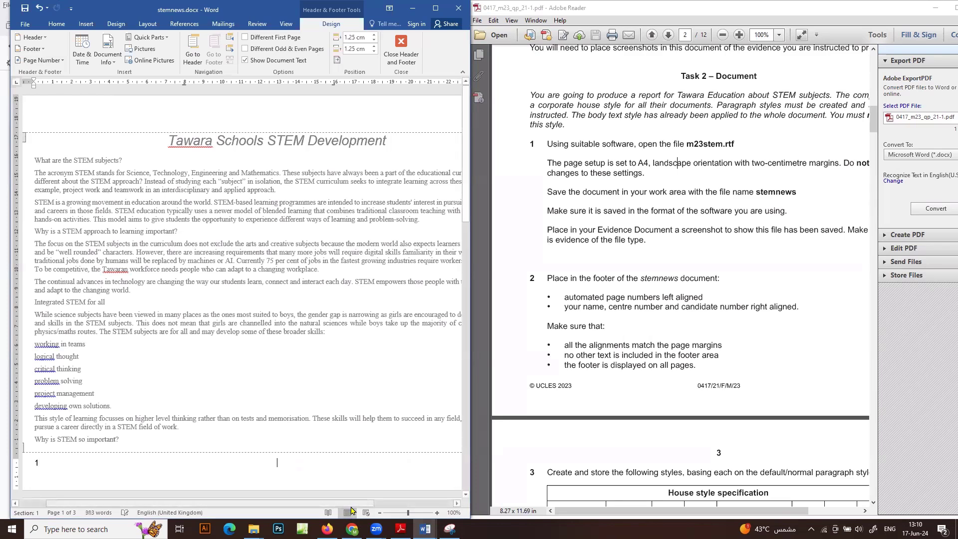
Step: Type the candidate's name, centre number and candidate number in the right footer placeholder, then close the footer
{"action": "scroll", "coordinate": [349, 468], "scroll_direction": "right", "scroll_amount": 3}
{"action": "left_click", "coordinate": [395, 462]}
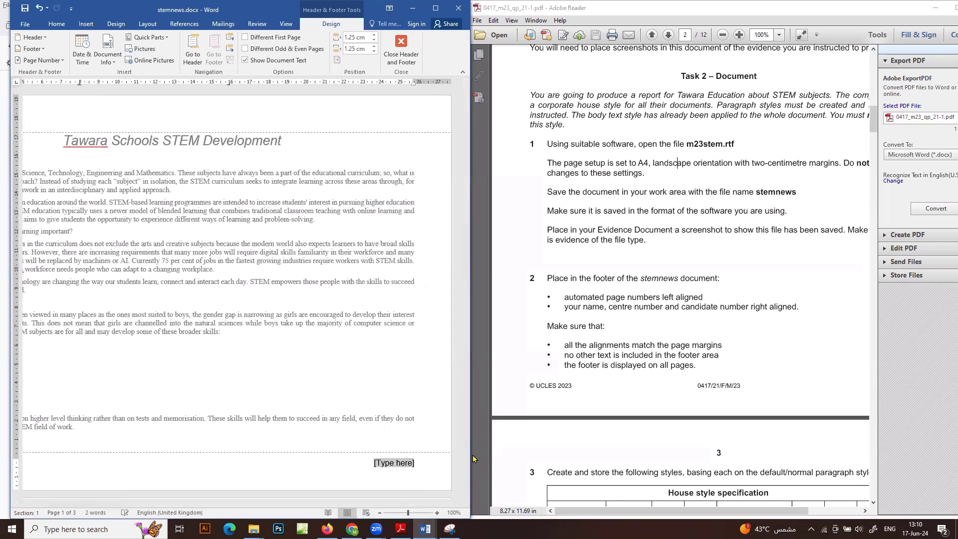
{"action": "type", "text": "Mai"}
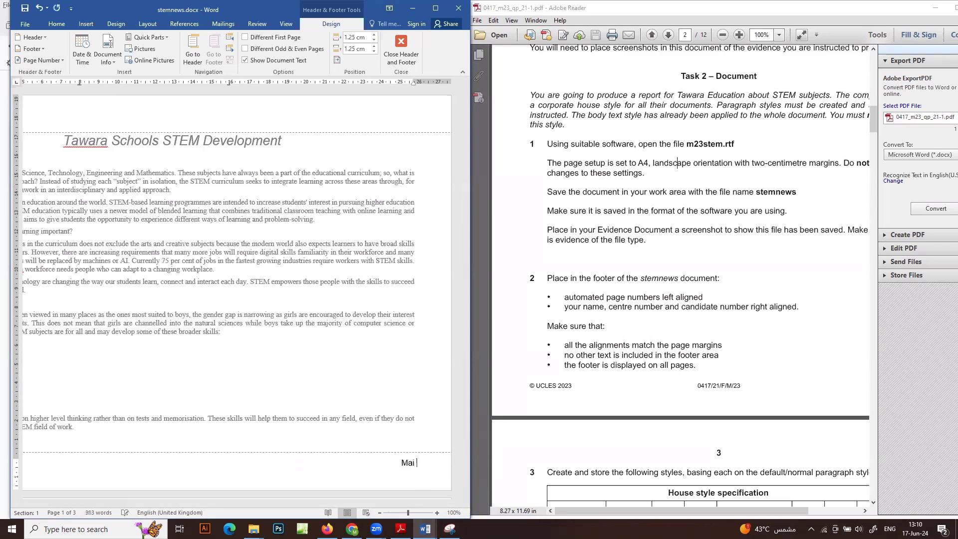
{"action": "type", "text": " SF123 123"}
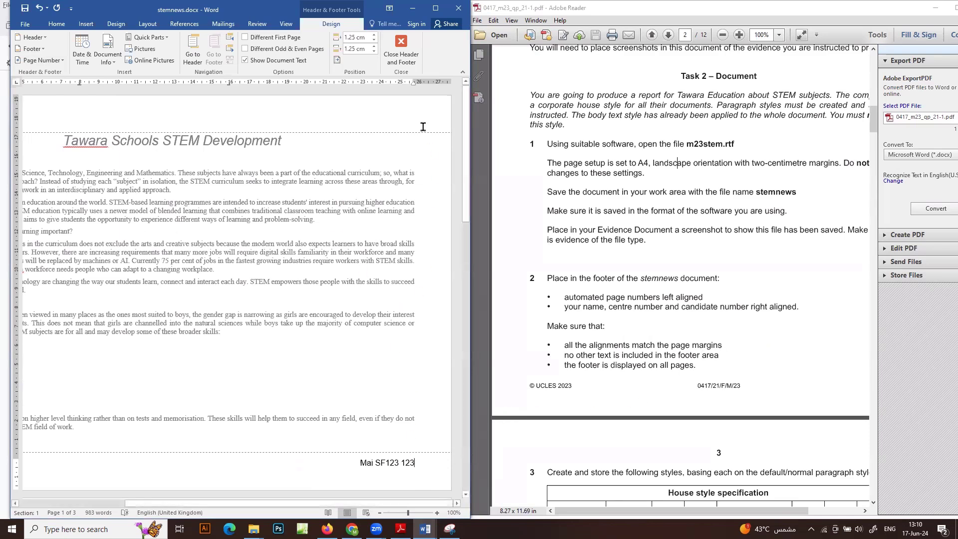
{"action": "left_click", "coordinate": [401, 59]}
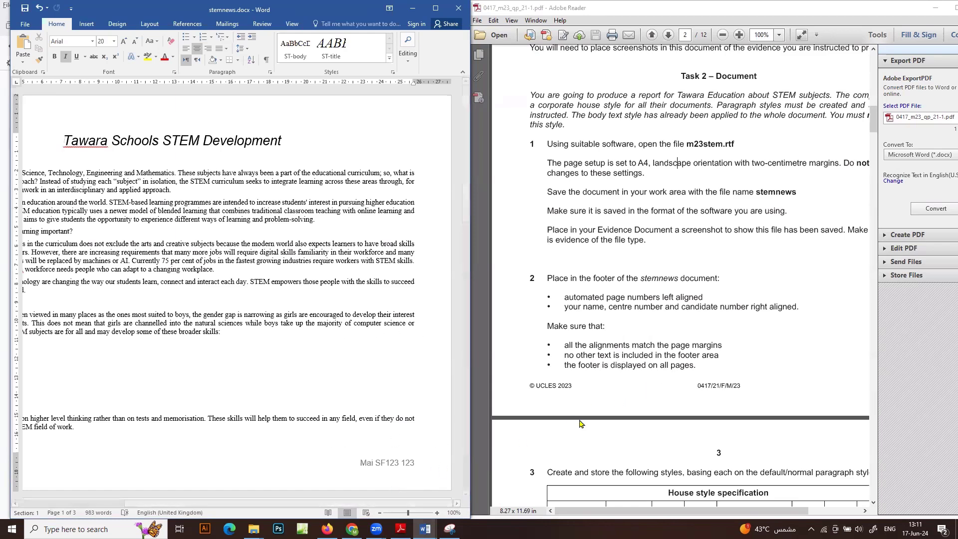
Step: Scroll through stemnews and the task PDF to read Step 3's house style specification
{"action": "scroll", "coordinate": [368, 496], "scroll_direction": "down", "scroll_amount": 3}
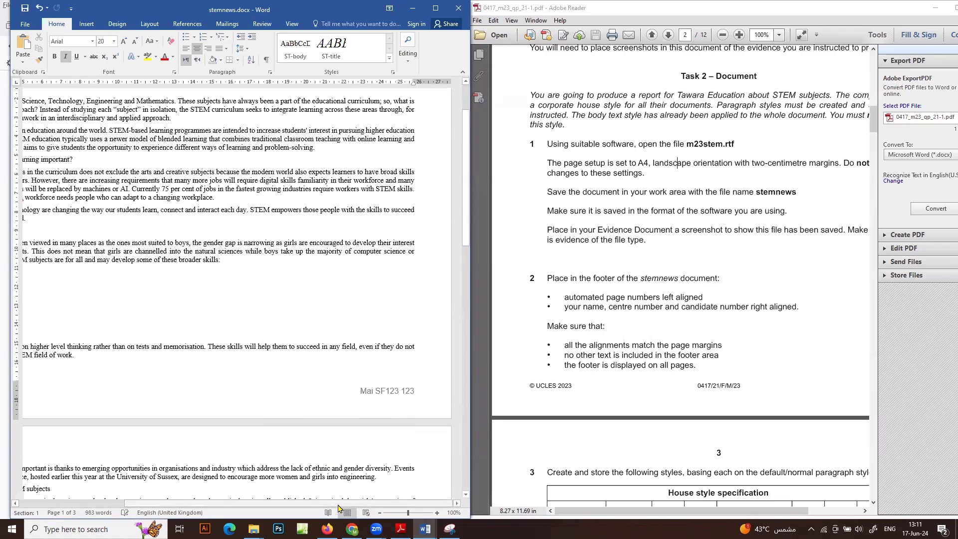
{"action": "scroll", "coordinate": [310, 501], "scroll_direction": "left", "scroll_amount": 3}
{"action": "scroll", "coordinate": [291, 418], "scroll_direction": "down", "scroll_amount": 15}
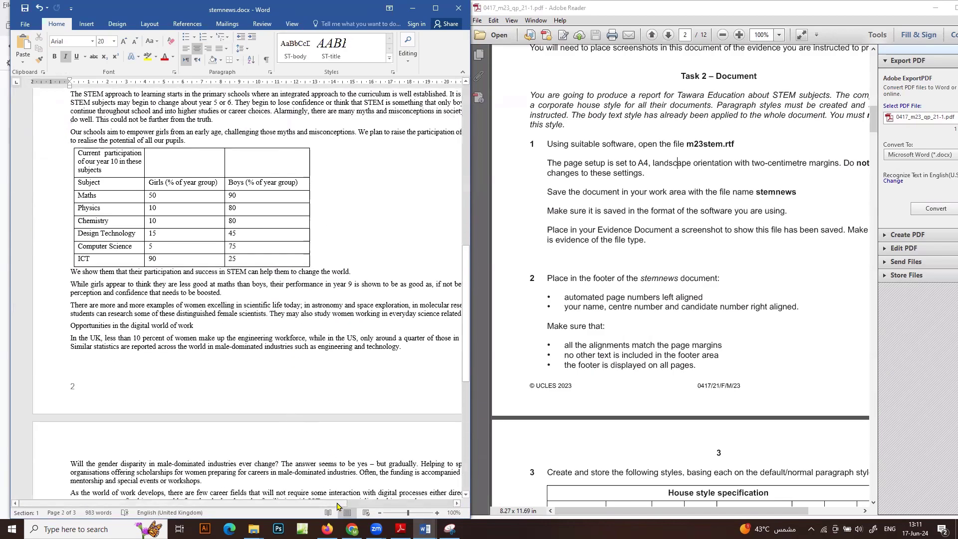
{"action": "scroll", "coordinate": [418, 503], "scroll_direction": "right", "scroll_amount": 3}
{"action": "scroll", "coordinate": [418, 503], "scroll_direction": "right", "scroll_amount": 2}
{"action": "scroll", "coordinate": [619, 411], "scroll_direction": "up", "scroll_amount": 5}
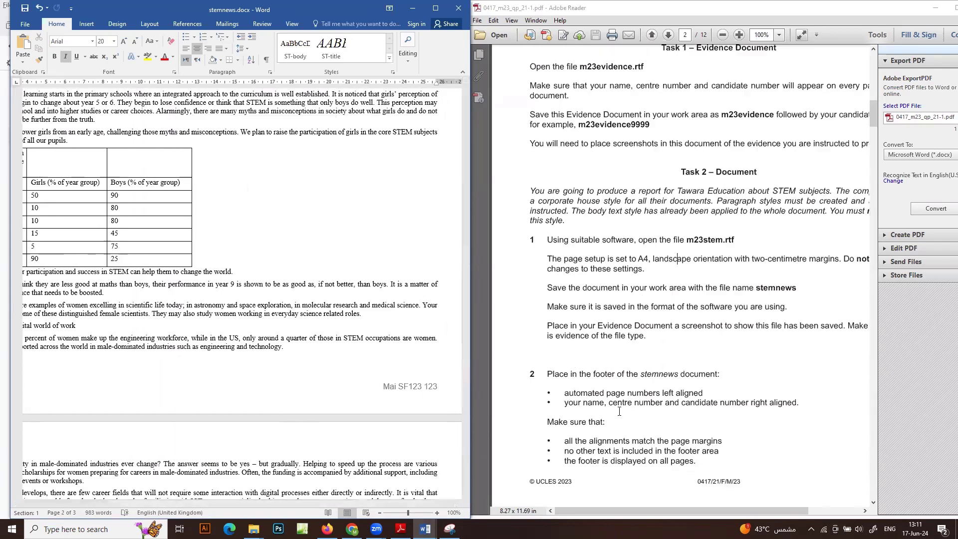
{"action": "scroll", "coordinate": [619, 411], "scroll_direction": "down", "scroll_amount": 9}
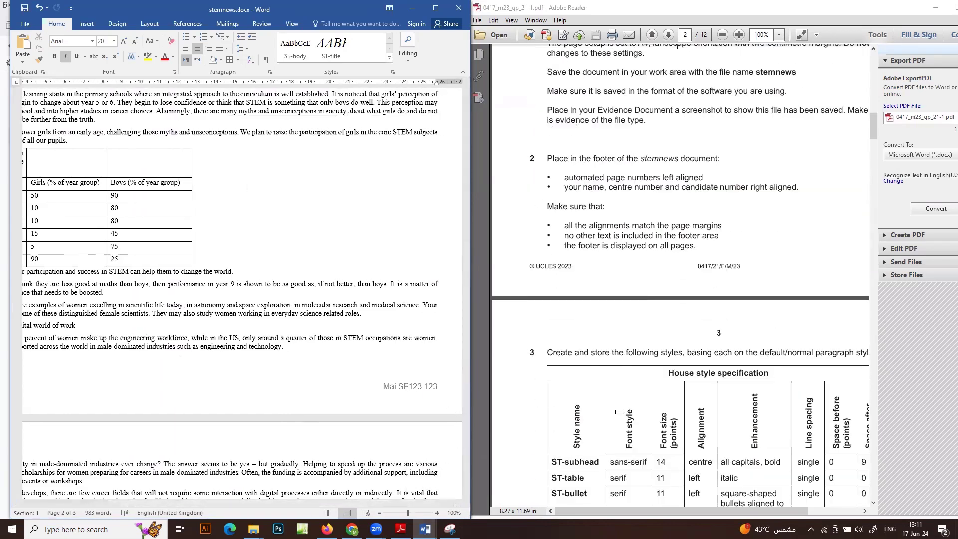
{"action": "scroll", "coordinate": [619, 411], "scroll_direction": "down", "scroll_amount": 3}
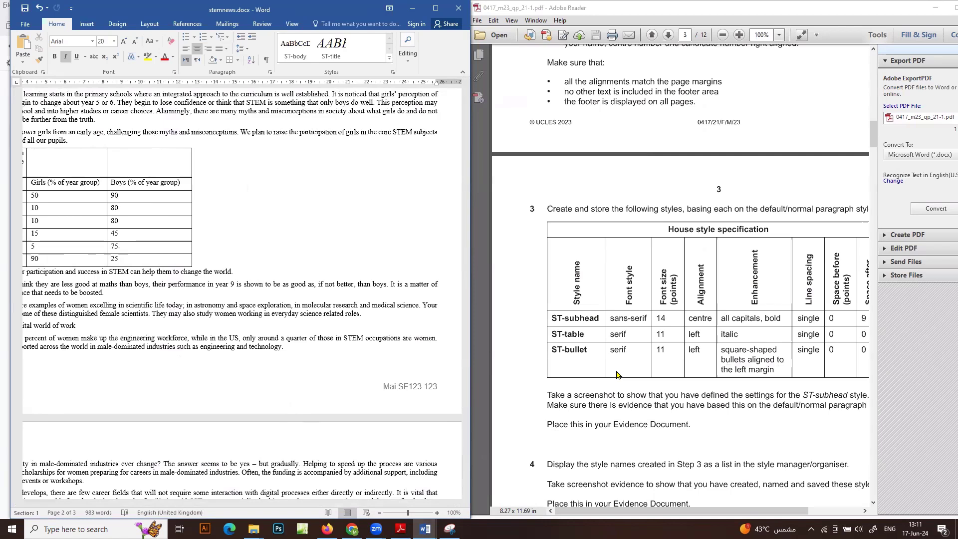
{"action": "left_click", "coordinate": [639, 365]}
{"action": "scroll", "coordinate": [639, 364], "scroll_direction": "down", "scroll_amount": 3}
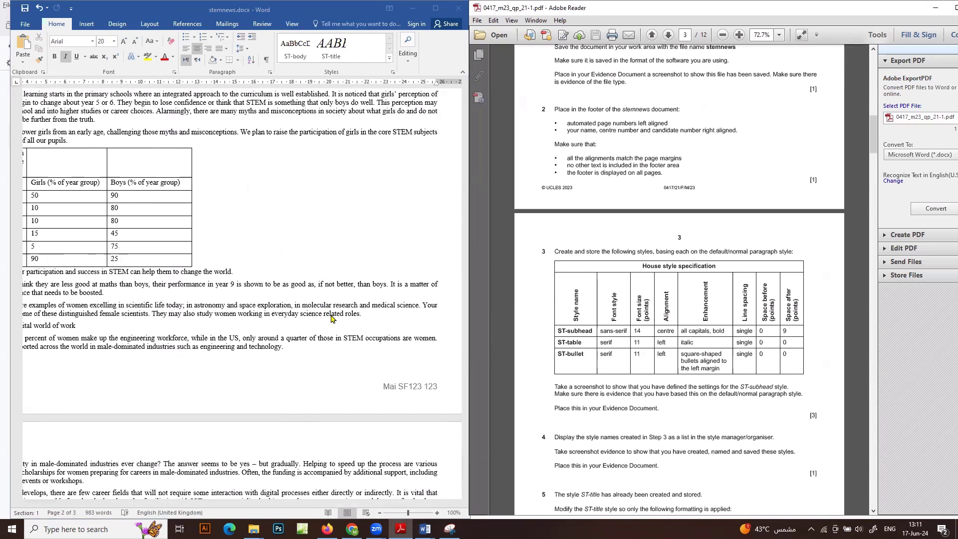
{"action": "scroll", "coordinate": [195, 297], "scroll_direction": "down", "scroll_amount": 8}
{"action": "scroll", "coordinate": [194, 294], "scroll_direction": "down", "scroll_amount": 2}
Step: Add an empty paragraph after 'choose.' and open the Styles pane
{"action": "left_click", "coordinate": [301, 243]}
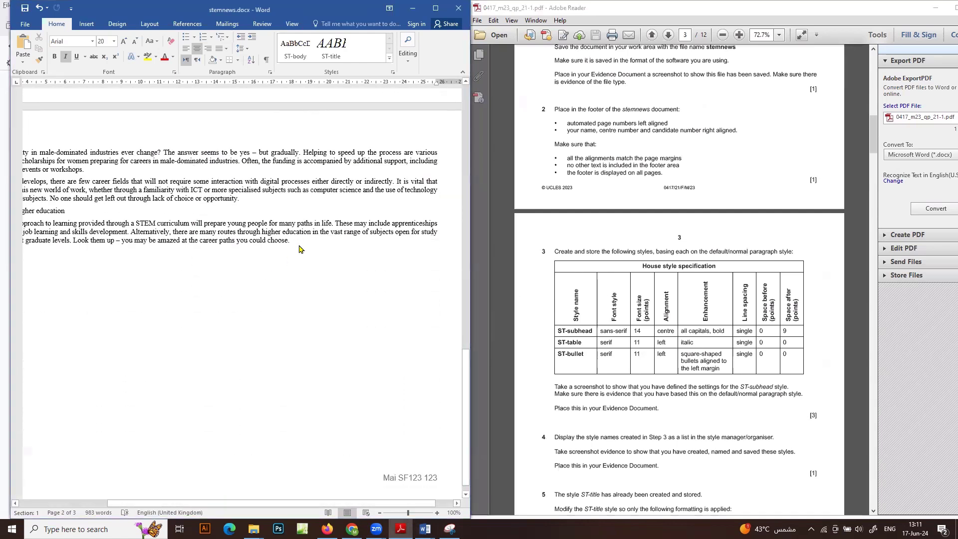
{"action": "key", "text": "Return"}
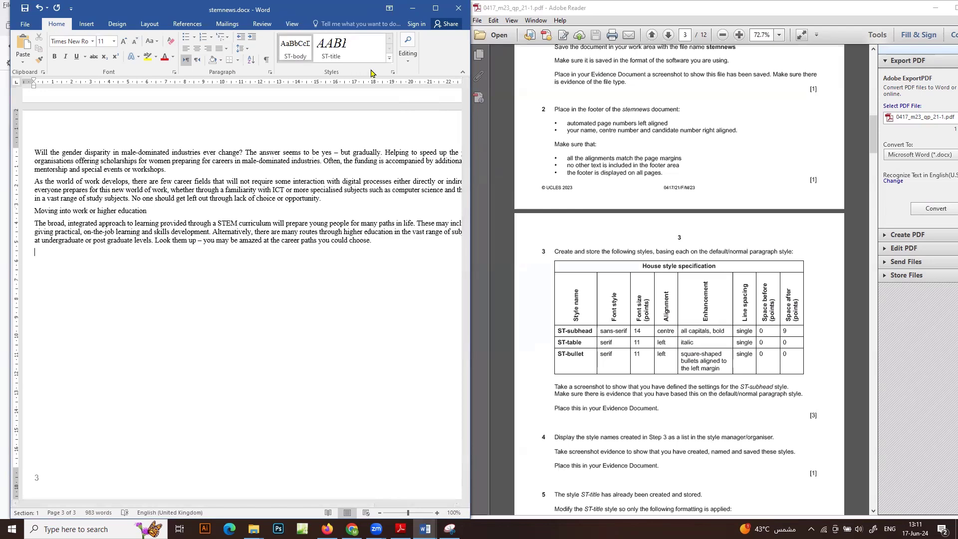
{"action": "left_click", "coordinate": [392, 75]}
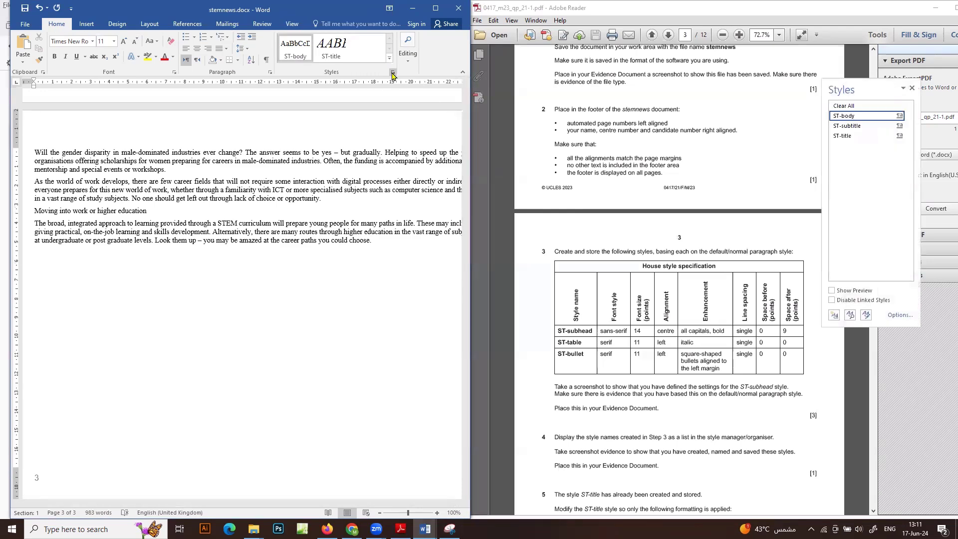
Step: Create a new style named ST-subhead, copied from the PDF, based on Normal
{"action": "left_click", "coordinate": [835, 315]}
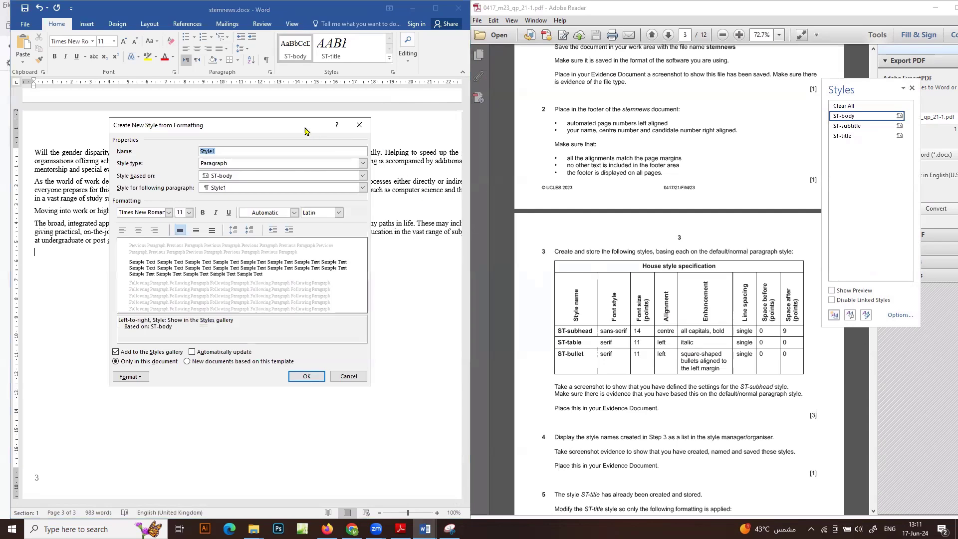
{"action": "left_click_drag", "start_coordinate": [305, 129], "coordinate": [310, 156]}
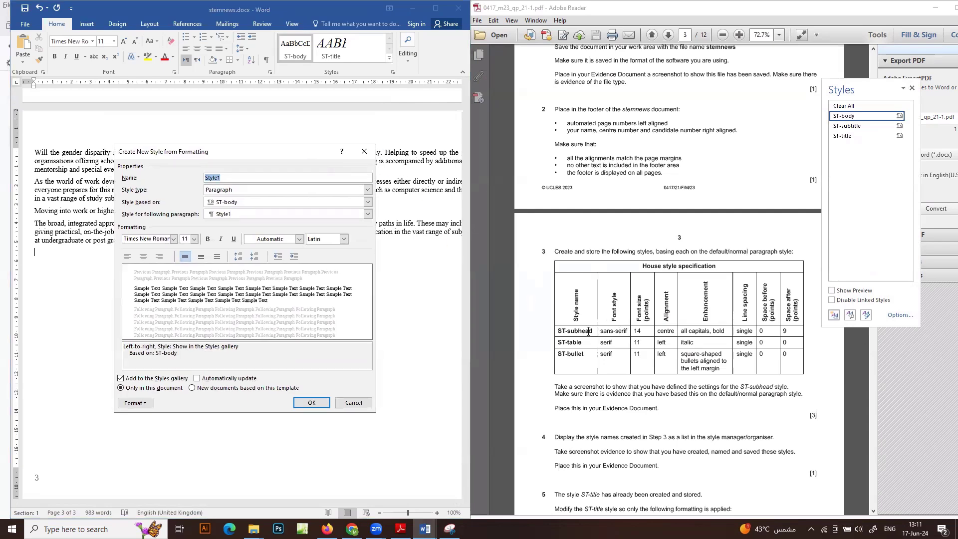
{"action": "left_click_drag", "start_coordinate": [594, 333], "coordinate": [548, 334]}
{"action": "key", "text": "ctrl+c"}
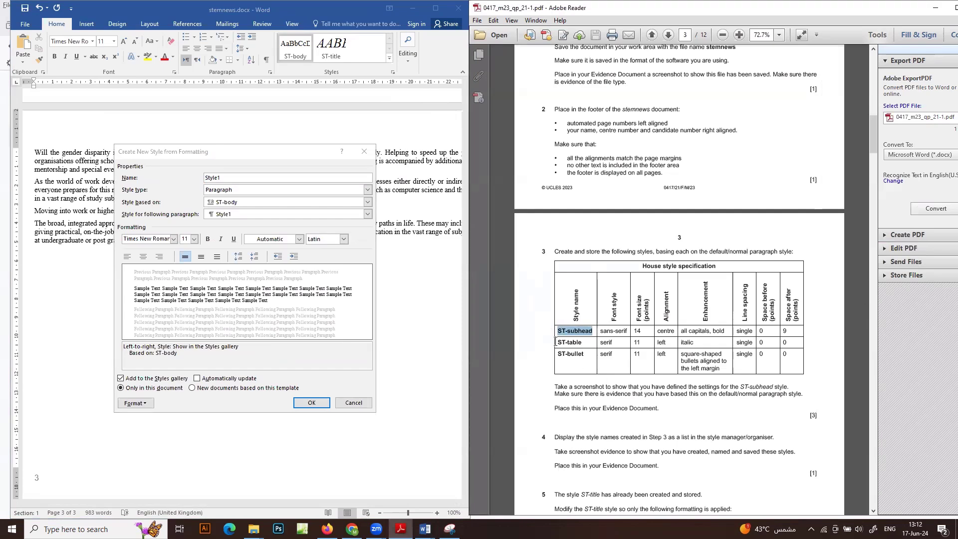
{"action": "left_click", "coordinate": [202, 183]}
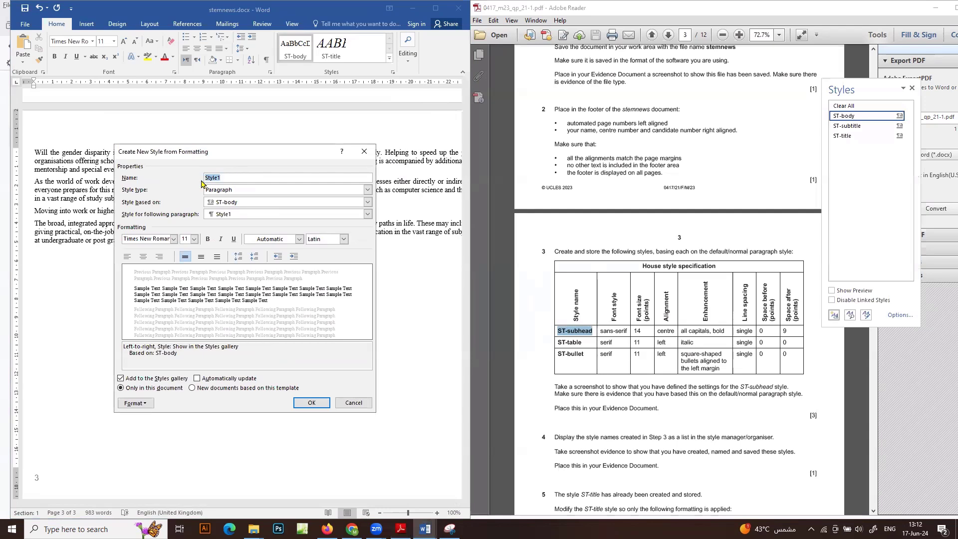
{"action": "key", "text": "ctrl+v"}
{"action": "left_click", "coordinate": [368, 202]}
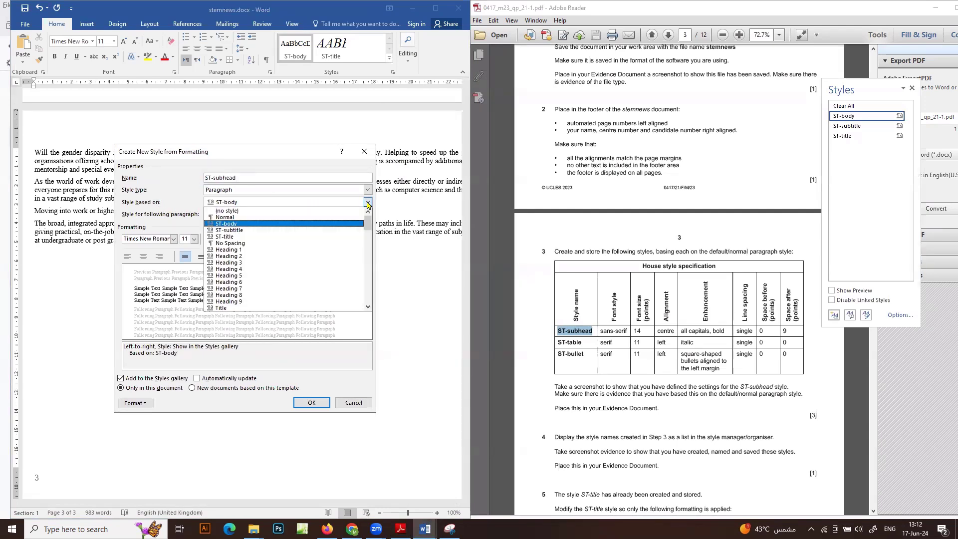
{"action": "left_click", "coordinate": [227, 217]}
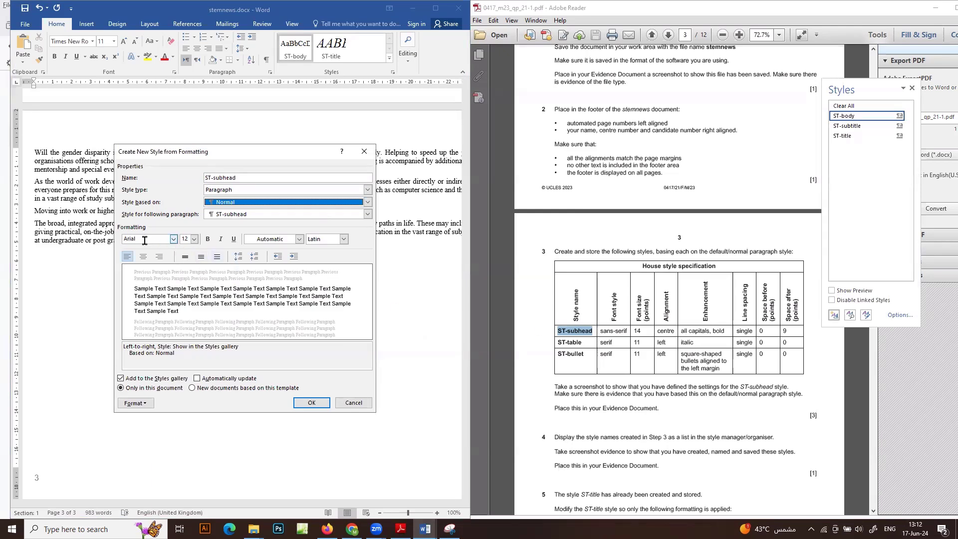
Step: Make ST-subhead 14 pt, bold, centred and all caps
{"action": "left_click", "coordinate": [189, 239]}
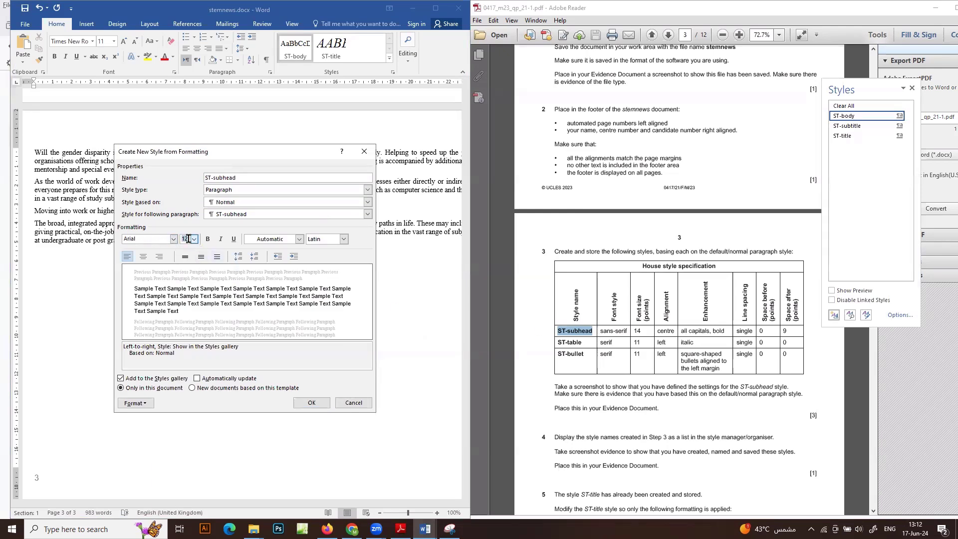
{"action": "key", "text": "BackSpace"}
{"action": "key", "text": "BackSpace"}
{"action": "type", "text": "14"}
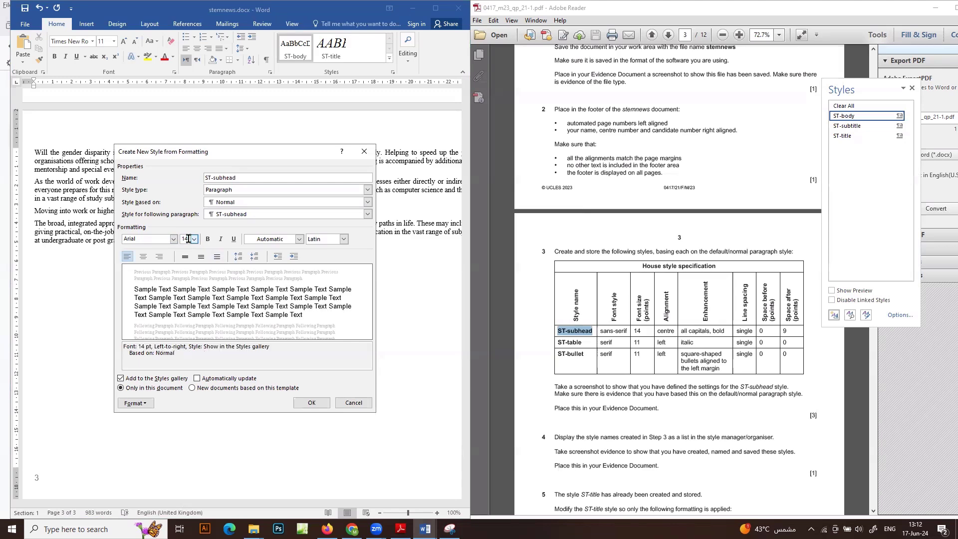
{"action": "left_click", "coordinate": [143, 257]}
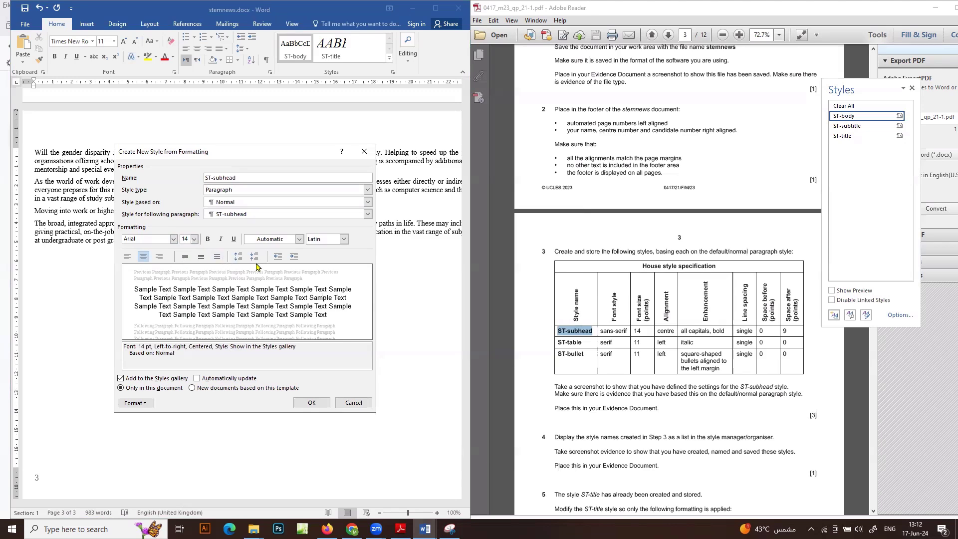
{"action": "left_click", "coordinate": [208, 240]}
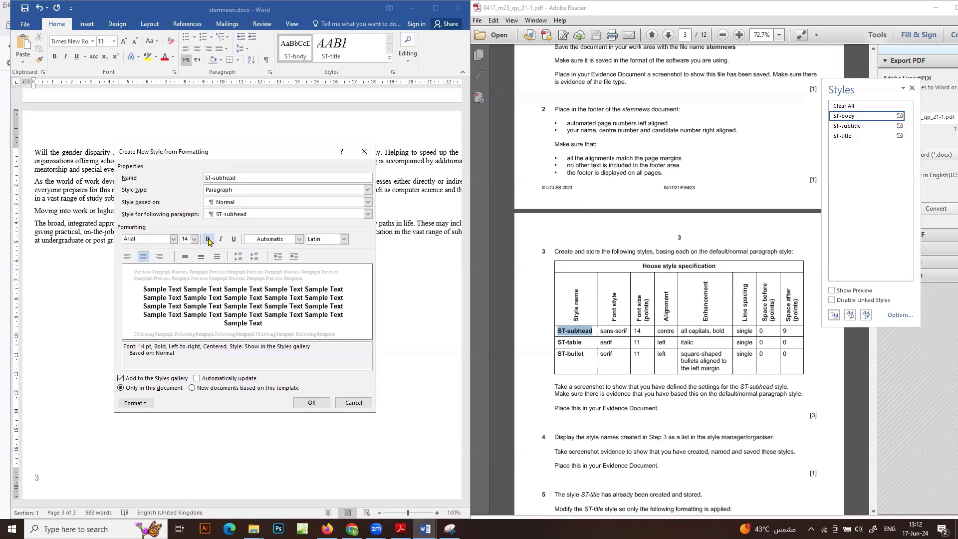
{"action": "left_click", "coordinate": [135, 403]}
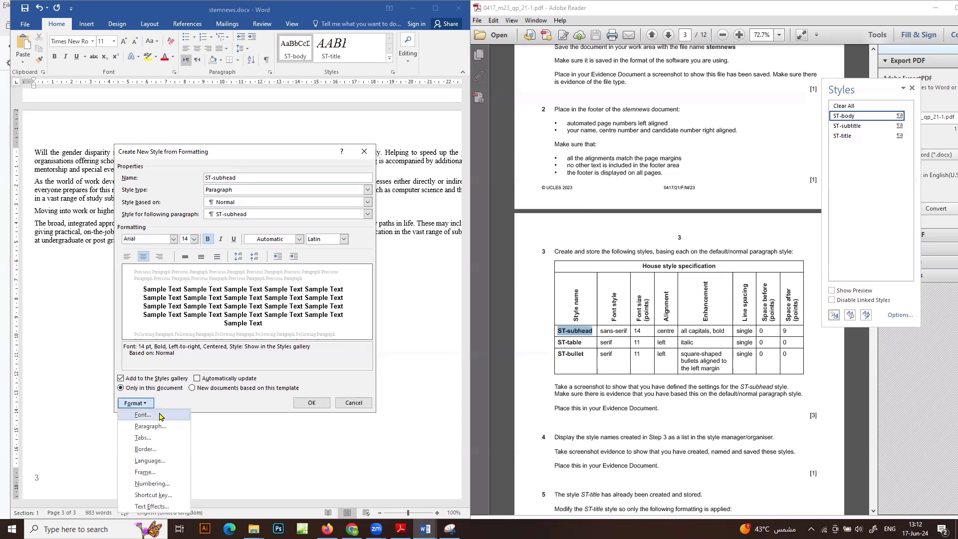
{"action": "left_click", "coordinate": [158, 415]}
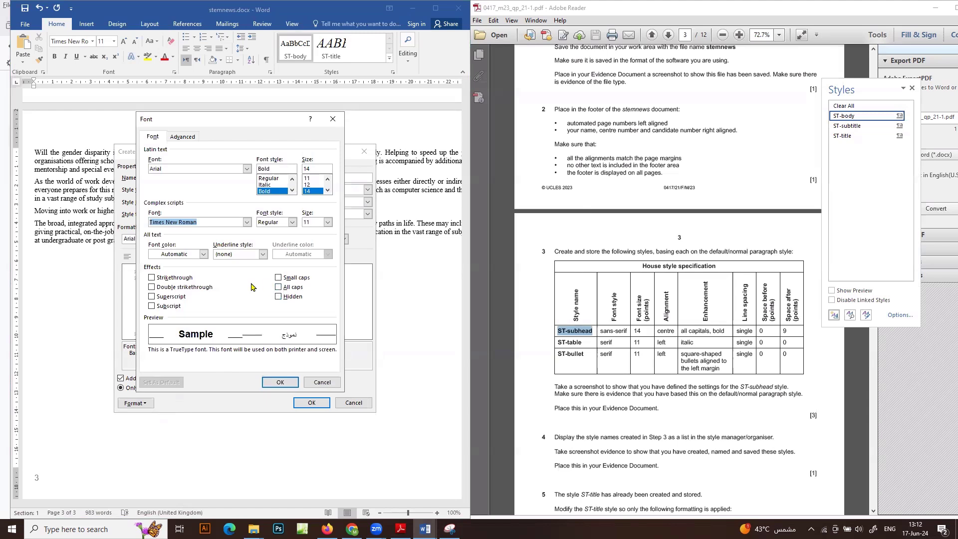
{"action": "left_click", "coordinate": [279, 289]}
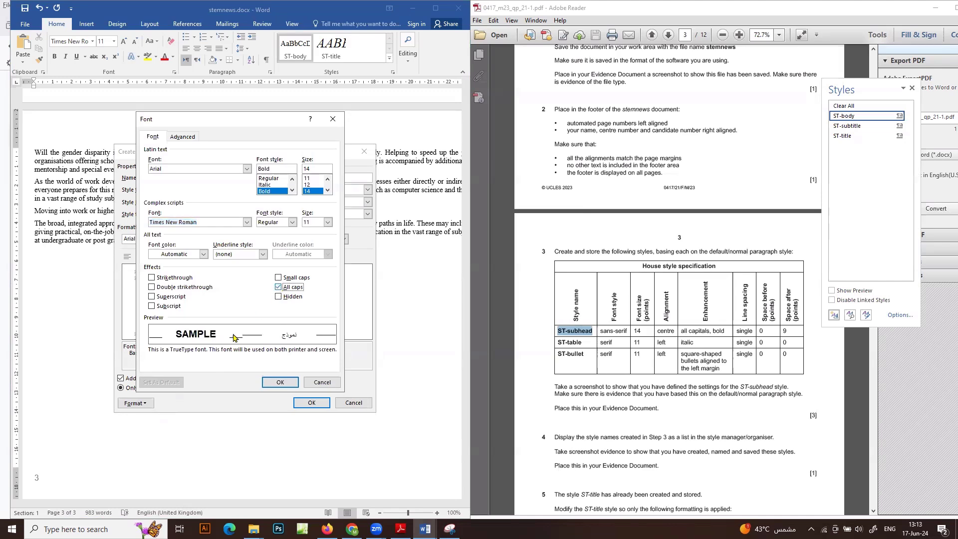
{"action": "left_click", "coordinate": [272, 384]}
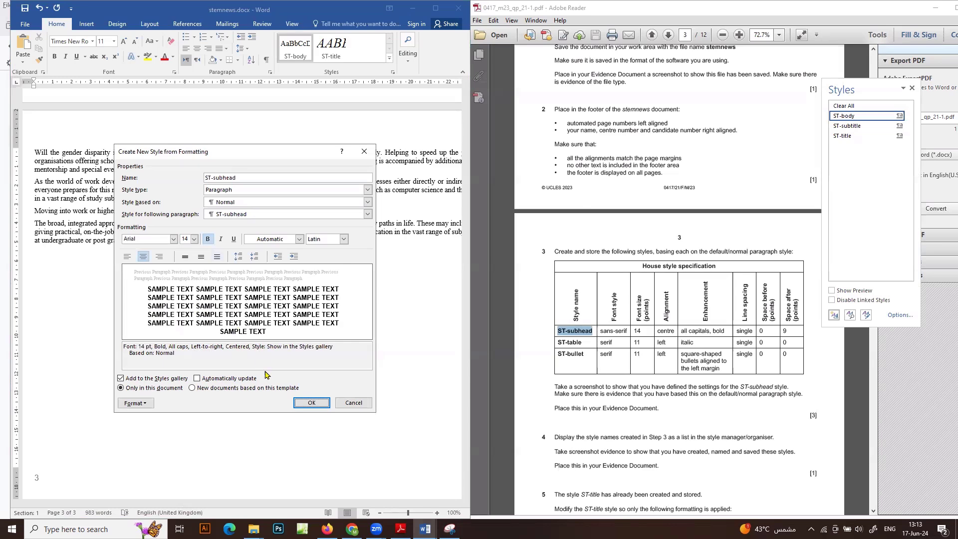
{"action": "left_click", "coordinate": [134, 403]}
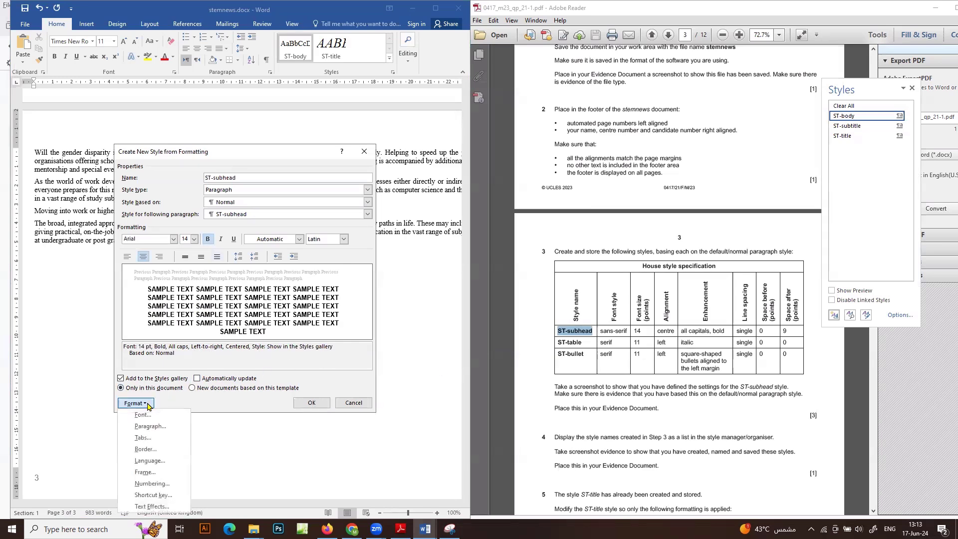
Step: Give ST-subhead single line spacing and 9 pt space after
{"action": "left_click", "coordinate": [175, 427]}
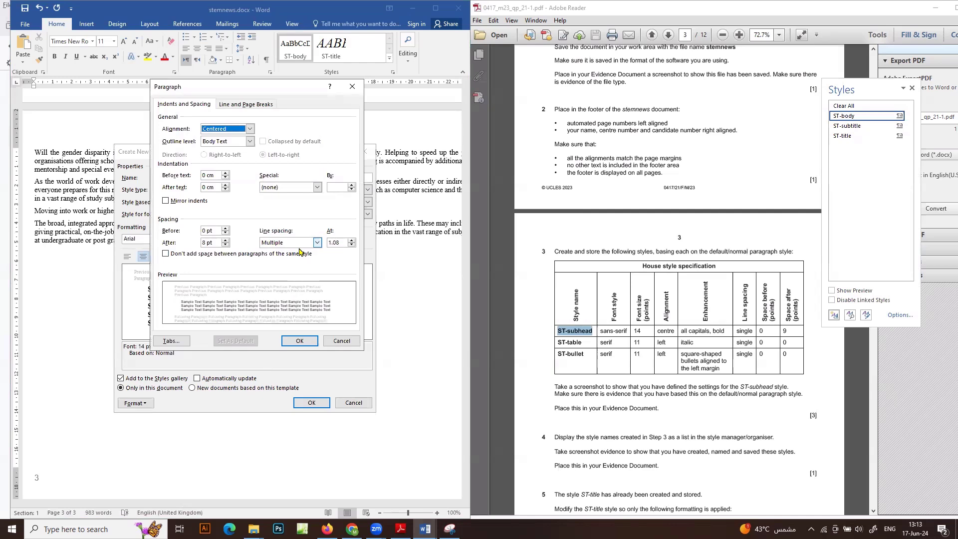
{"action": "left_click", "coordinate": [317, 243]}
{"action": "left_click", "coordinate": [304, 253]}
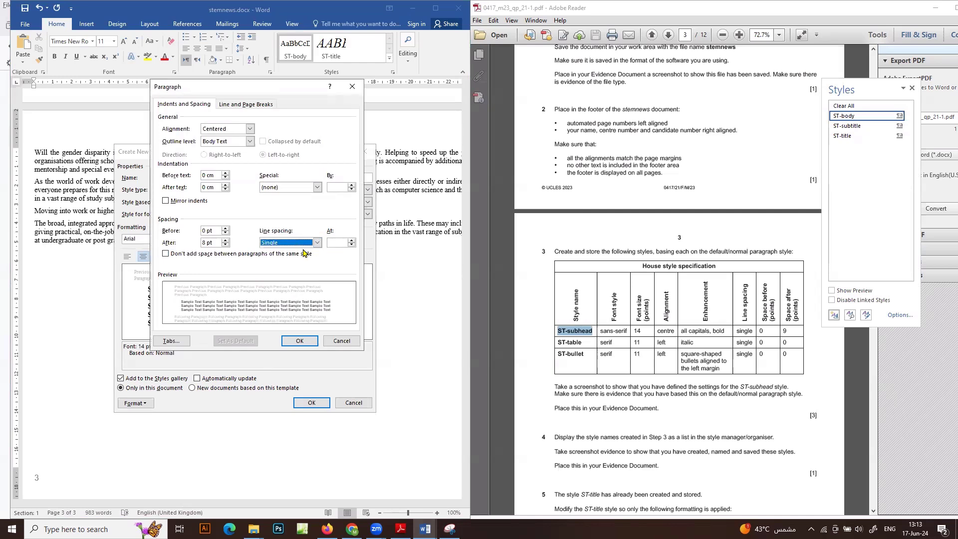
{"action": "double_click", "coordinate": [205, 242]}
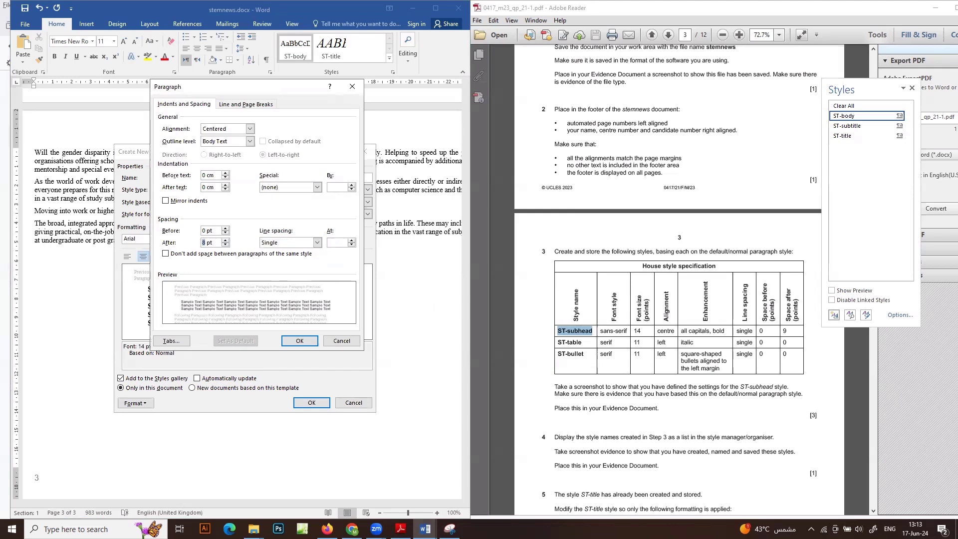
{"action": "type", "text": "9"}
{"action": "left_click", "coordinate": [301, 342]}
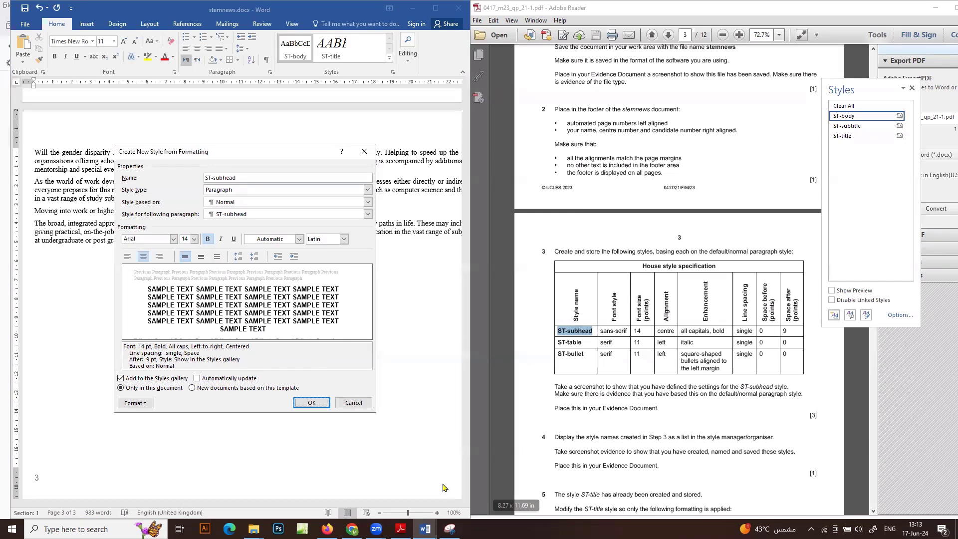
Step: Snip the ST-subhead style settings as evidence, then finish creating the style
{"action": "left_click", "coordinate": [450, 528]}
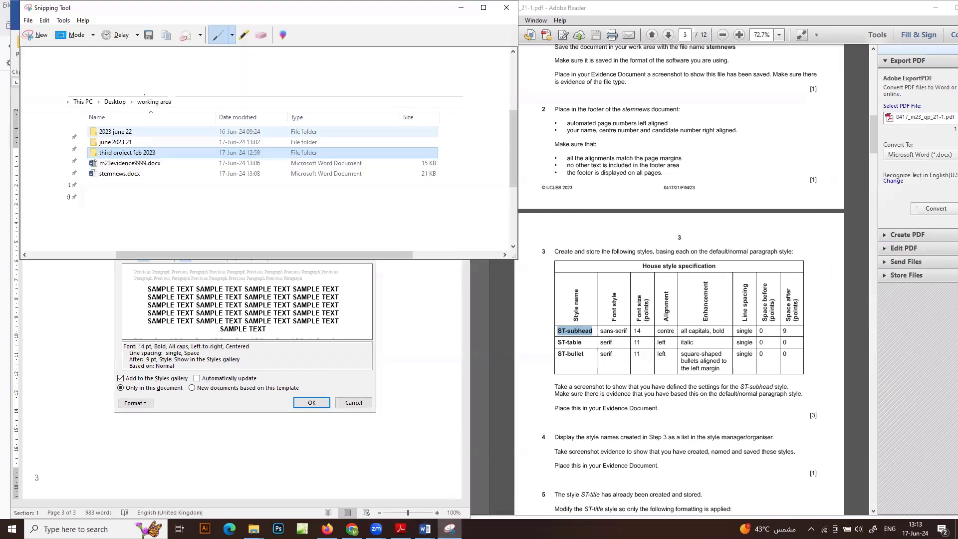
{"action": "left_click", "coordinate": [36, 34]}
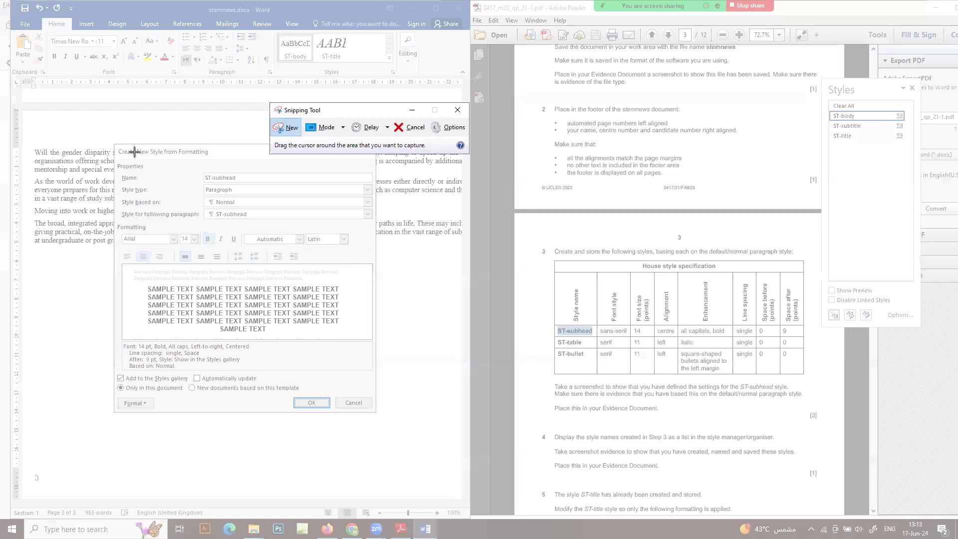
{"action": "left_click_drag", "start_coordinate": [115, 145], "coordinate": [376, 413]}
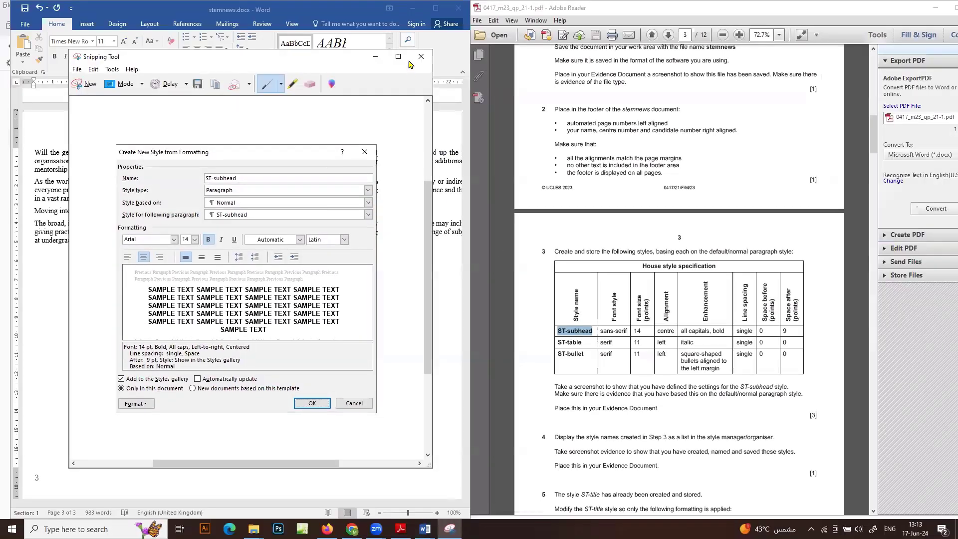
{"action": "left_click", "coordinate": [375, 57]}
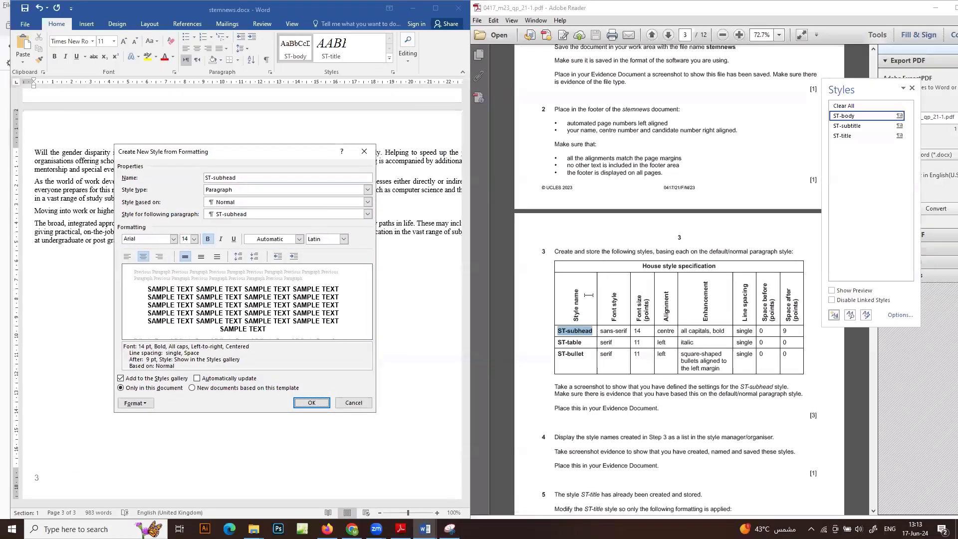
{"action": "left_click", "coordinate": [311, 402]}
Step: Paste the style screenshot into the evidence document and return to stemnews's Styles list
{"action": "left_click", "coordinate": [424, 528]}
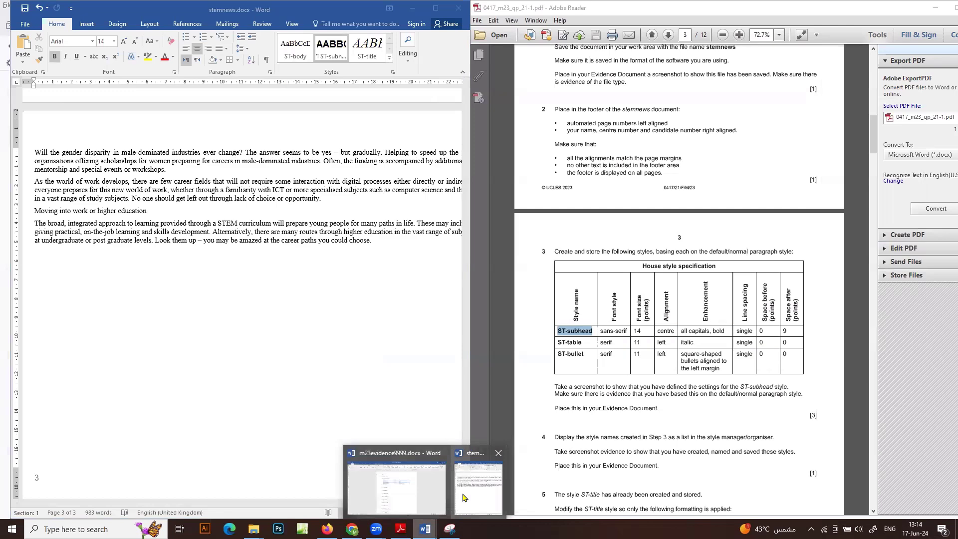
{"action": "left_click", "coordinate": [409, 499]}
{"action": "left_click", "coordinate": [396, 284]}
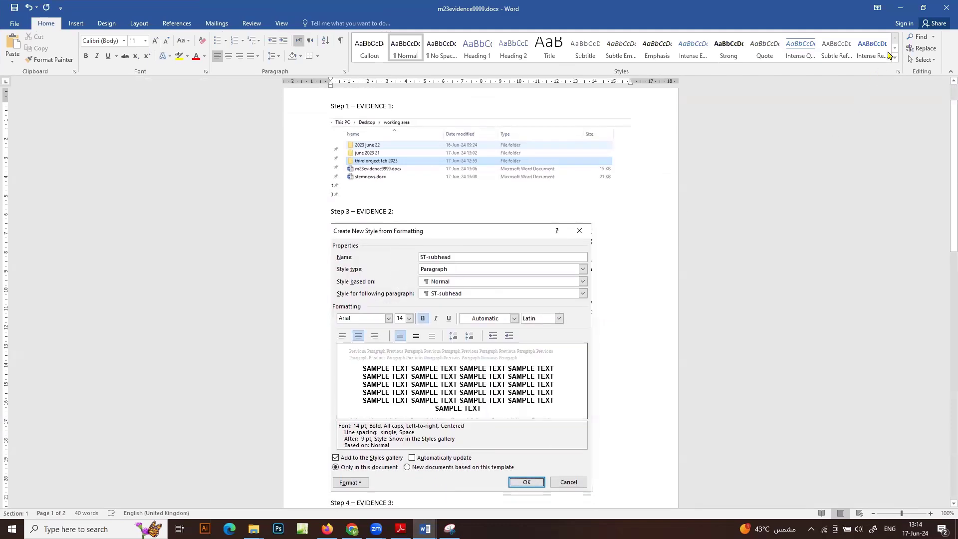
{"action": "left_click", "coordinate": [895, 8]}
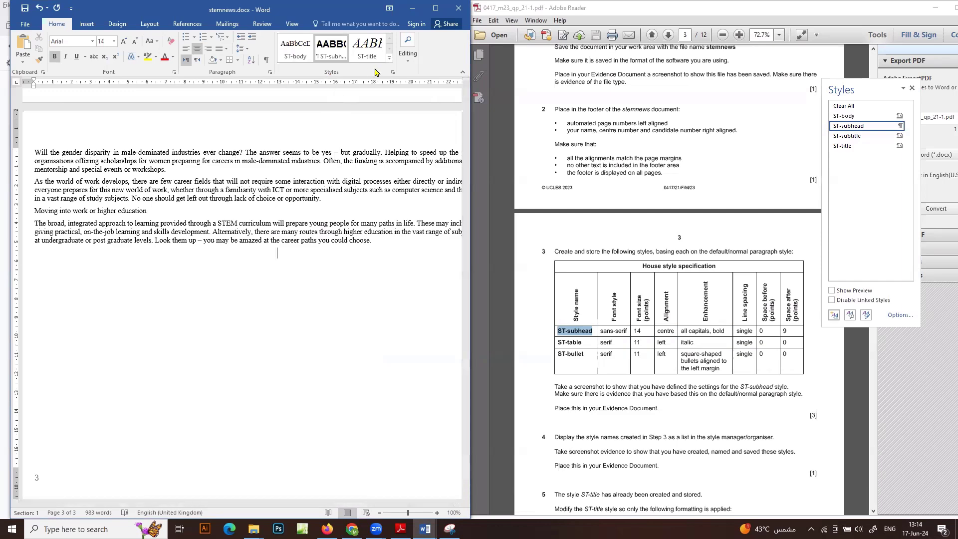
{"action": "left_click", "coordinate": [395, 73]}
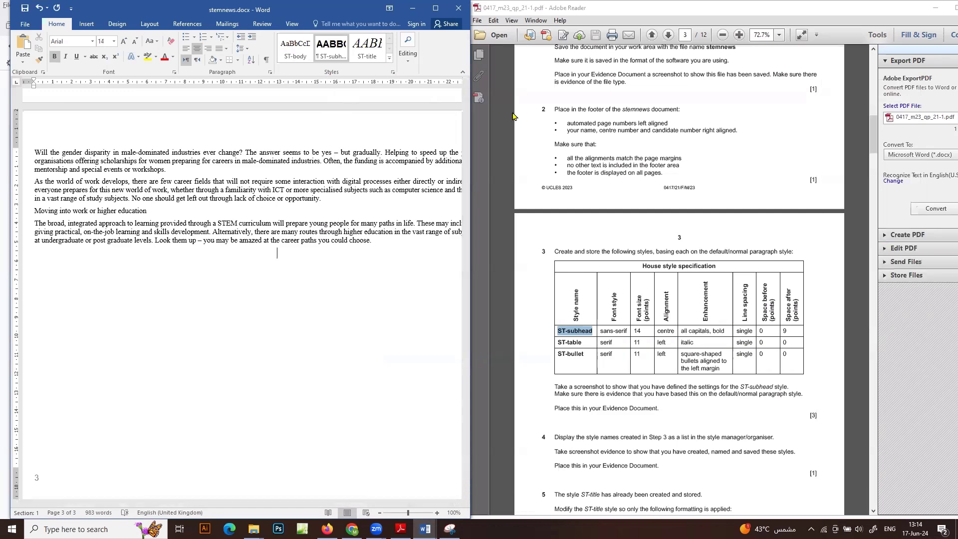
{"action": "left_click", "coordinate": [394, 73]}
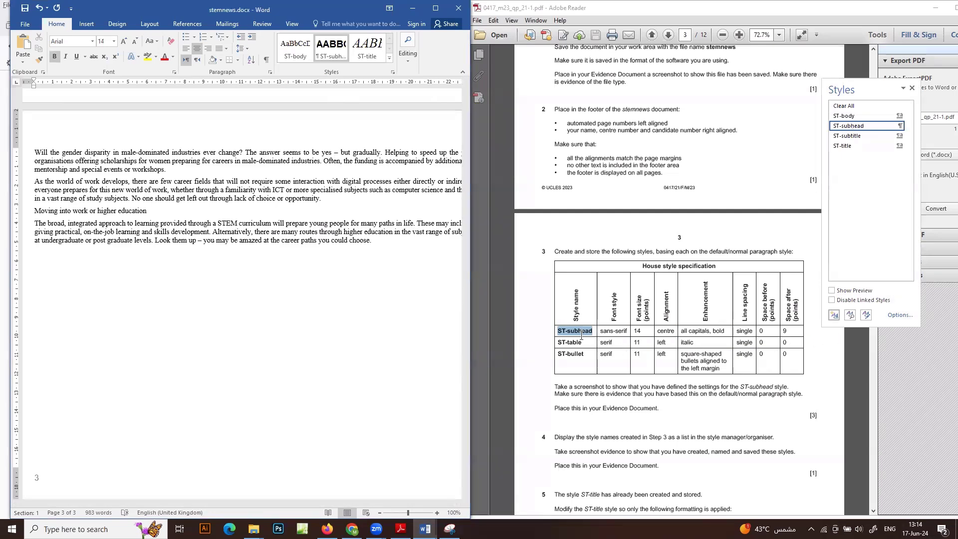
Step: Start a new style named ST-table, copied from the specification, based on Normal
{"action": "left_click", "coordinate": [834, 315]}
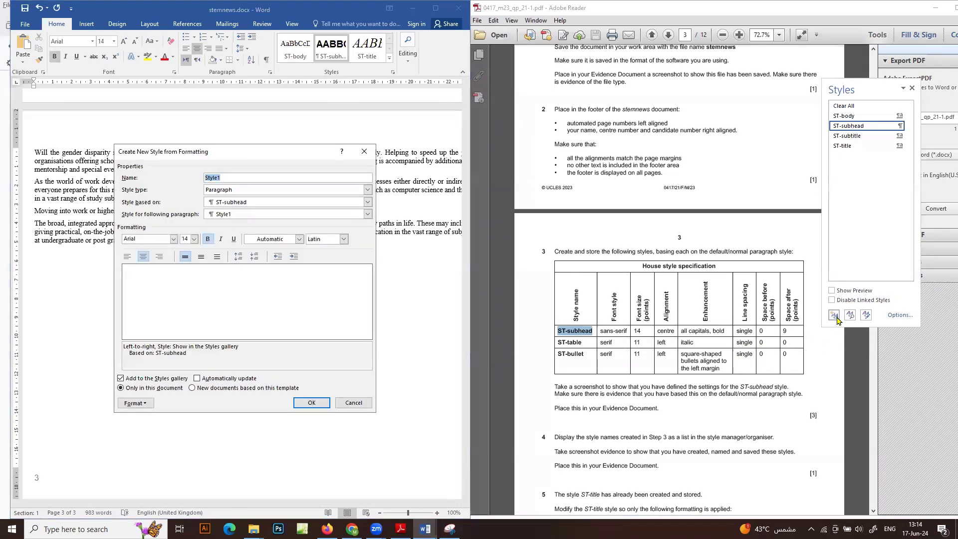
{"action": "left_click_drag", "start_coordinate": [584, 344], "coordinate": [547, 351]}
{"action": "key", "text": "ctrl+c"}
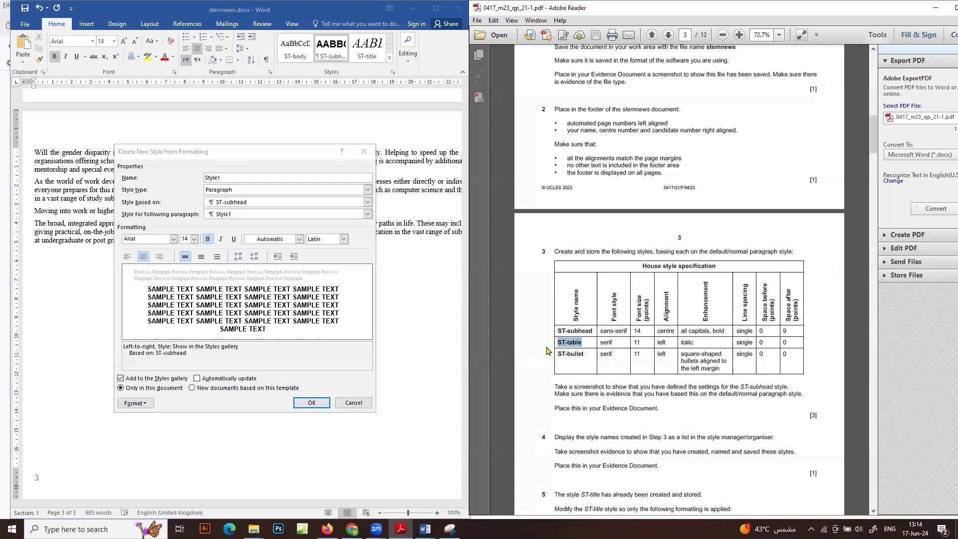
{"action": "left_click", "coordinate": [227, 180]}
{"action": "key", "text": "ctrl+v"}
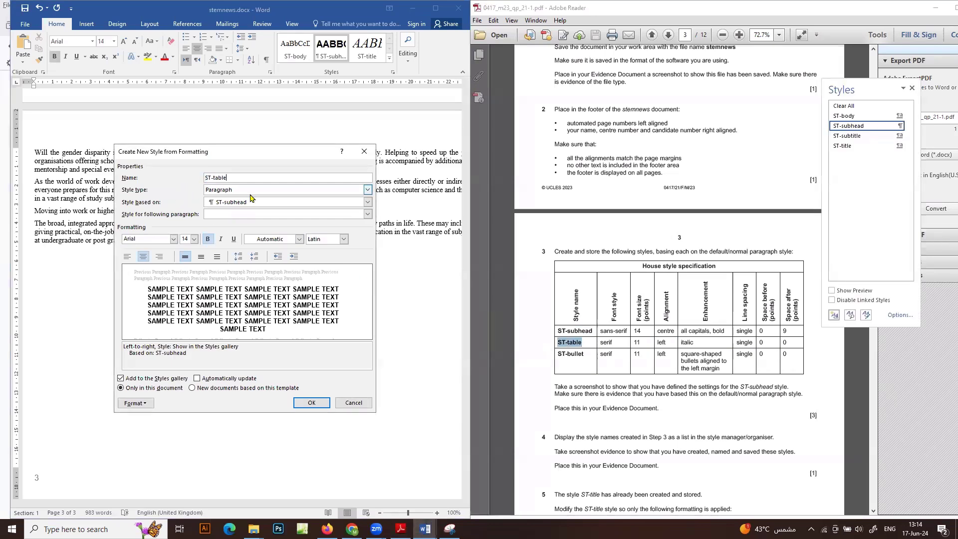
{"action": "left_click", "coordinate": [368, 202]}
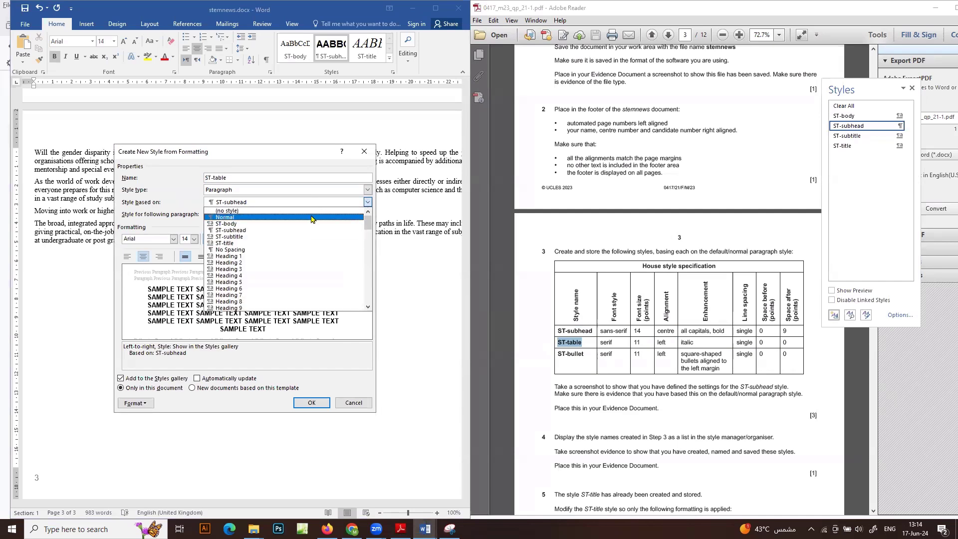
{"action": "left_click", "coordinate": [315, 217]}
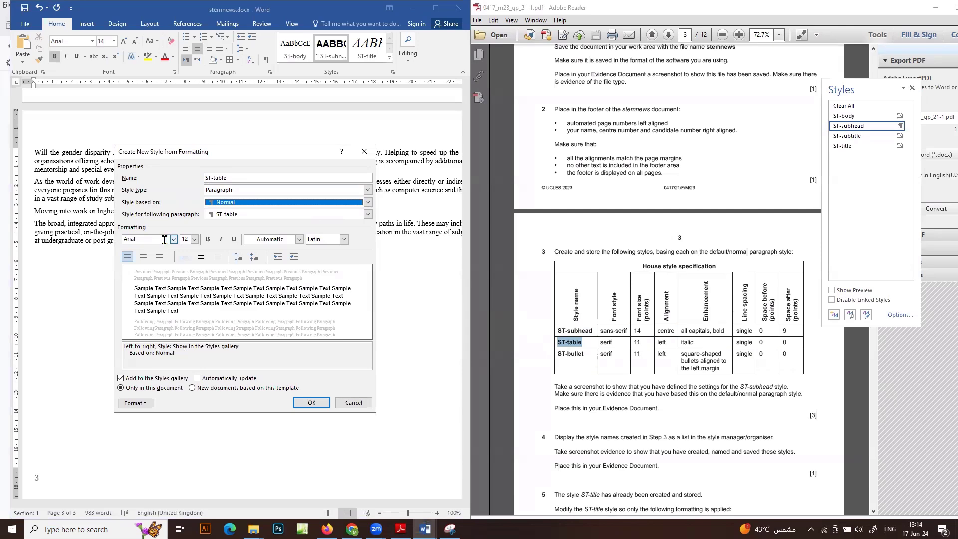
Step: Set ST-table's font to Times New Roman, 11 pt, italic
{"action": "left_click", "coordinate": [164, 239]}
{"action": "type", "text": "Times New Roman"}
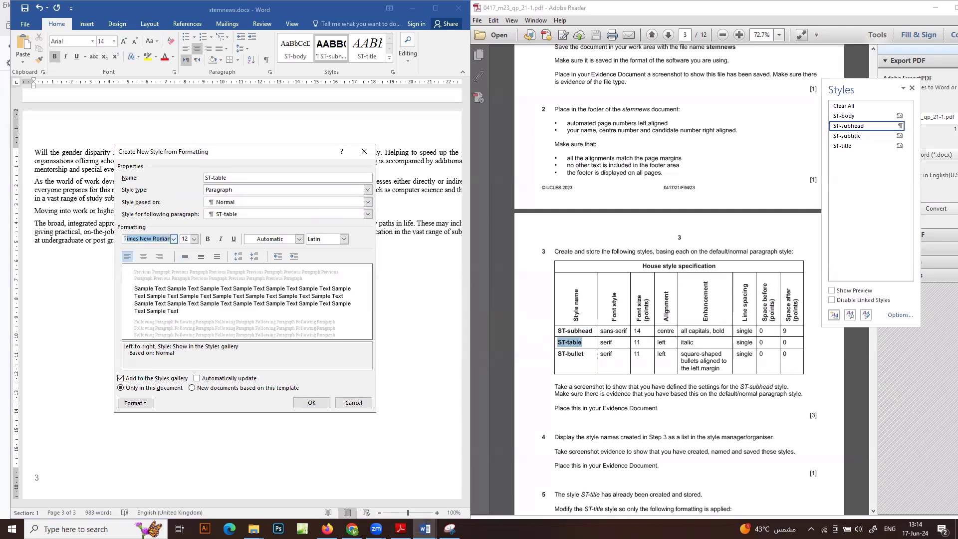
{"action": "left_click", "coordinate": [185, 239]}
{"action": "type", "text": "1"}
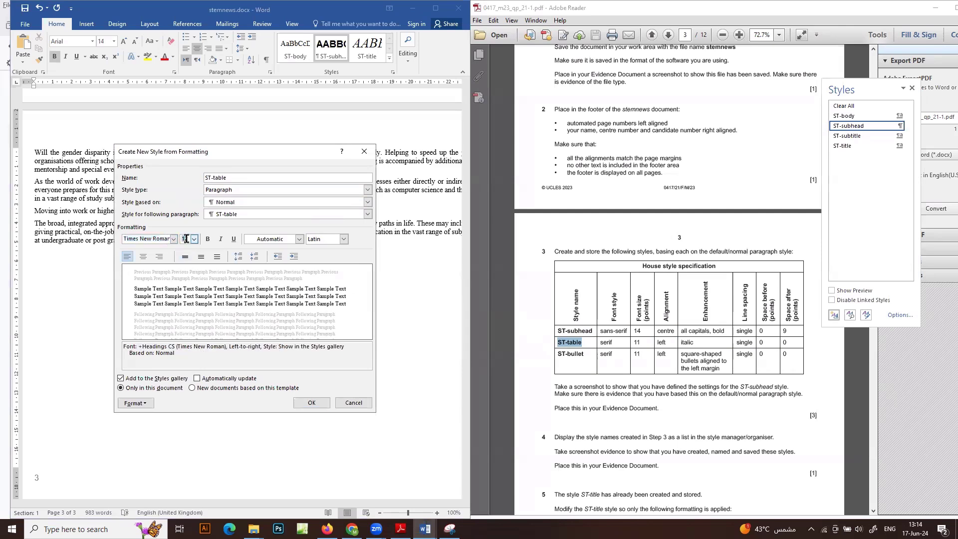
{"action": "type", "text": "1"}
{"action": "left_click", "coordinate": [221, 239]}
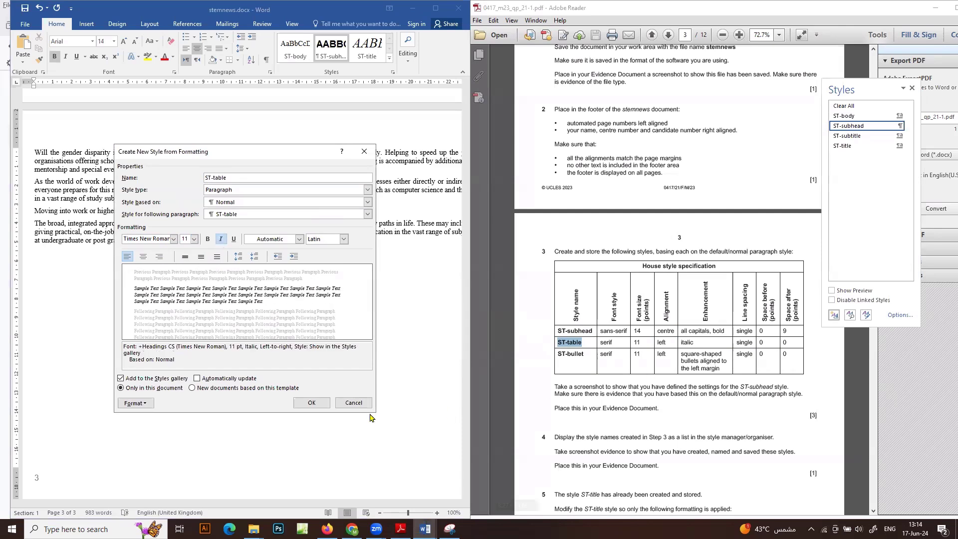
{"action": "left_click", "coordinate": [146, 404]}
Step: Give ST-table single line spacing and 0 pt space after
{"action": "left_click", "coordinate": [150, 425]}
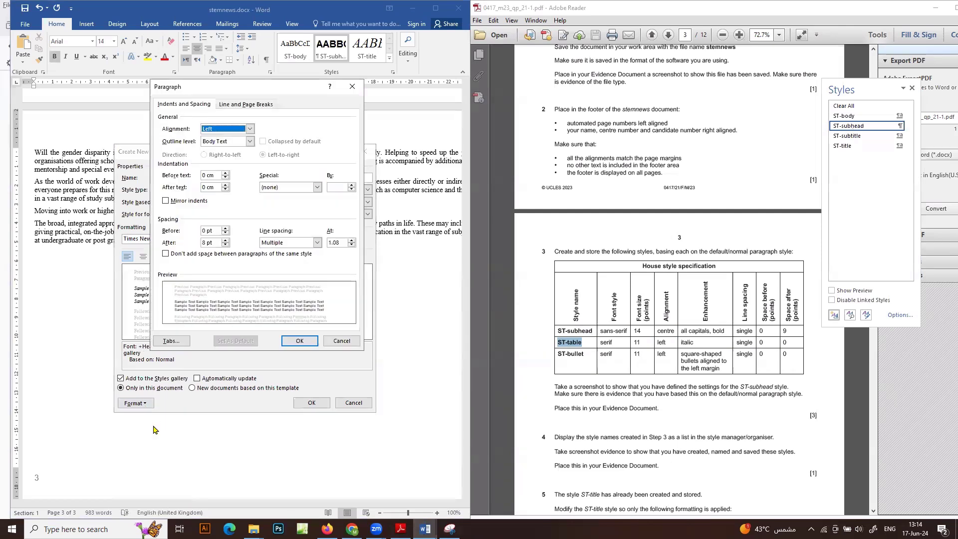
{"action": "left_click", "coordinate": [317, 242]}
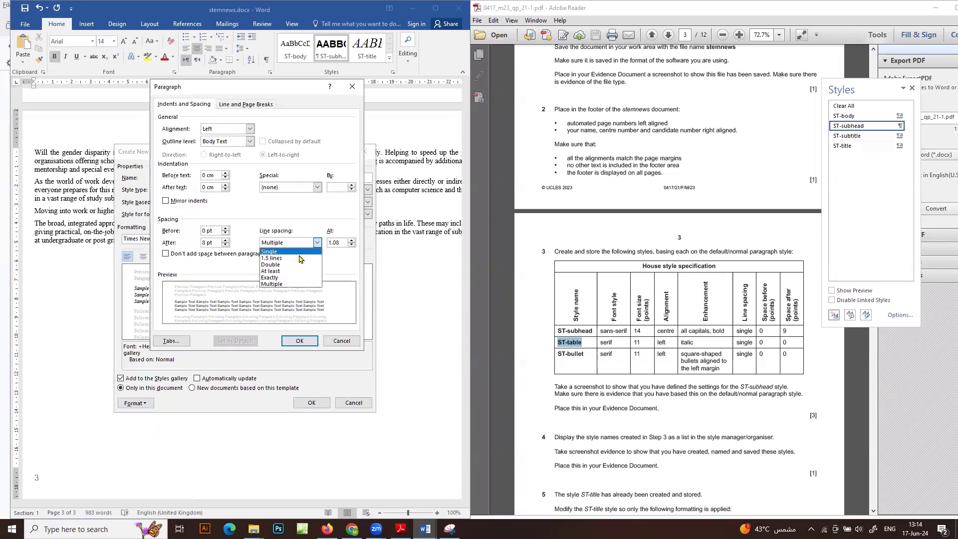
{"action": "left_click", "coordinate": [298, 252]}
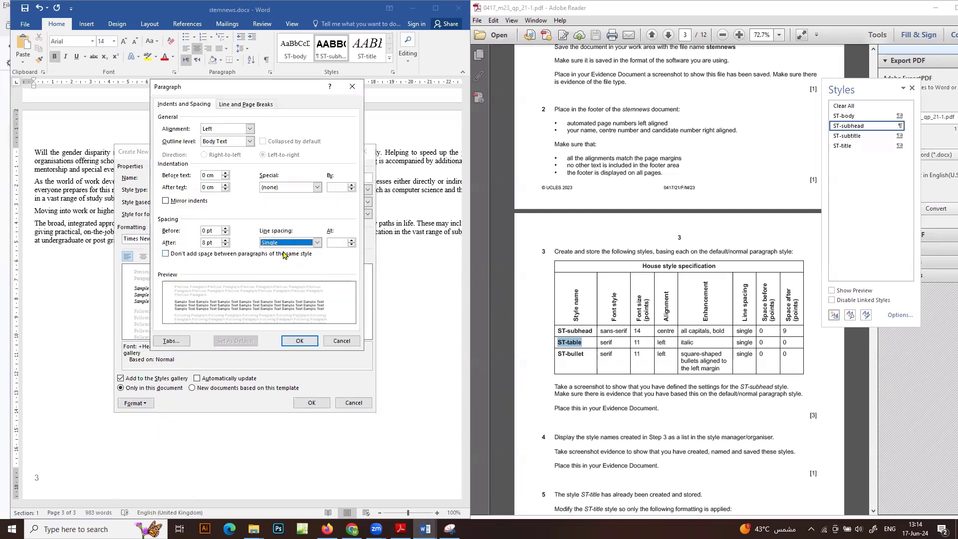
{"action": "double_click", "coordinate": [205, 242]}
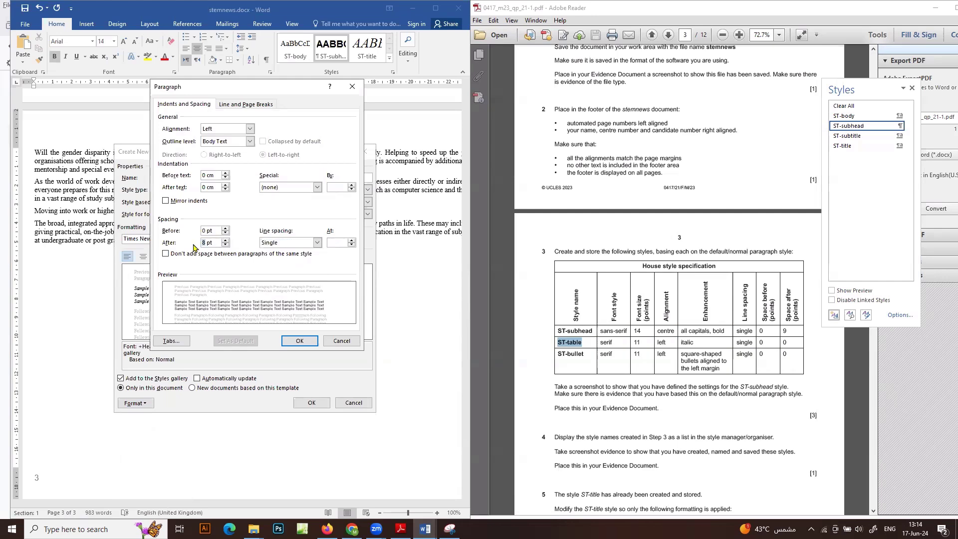
{"action": "type", "text": "0"}
{"action": "left_click", "coordinate": [305, 342]}
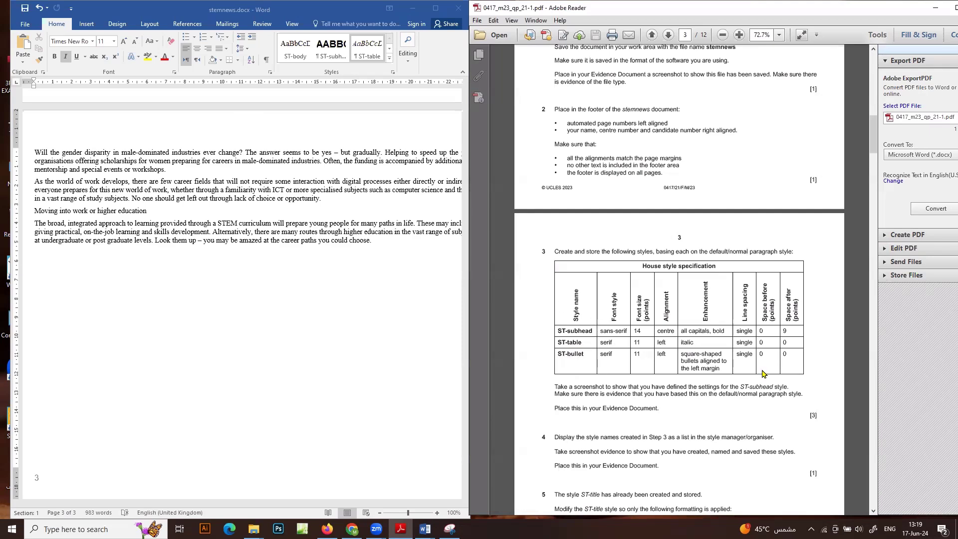
Step: Start a new style named ST-bullet, based on Normal, in Times New Roman 11 pt
{"action": "left_click", "coordinate": [361, 226]}
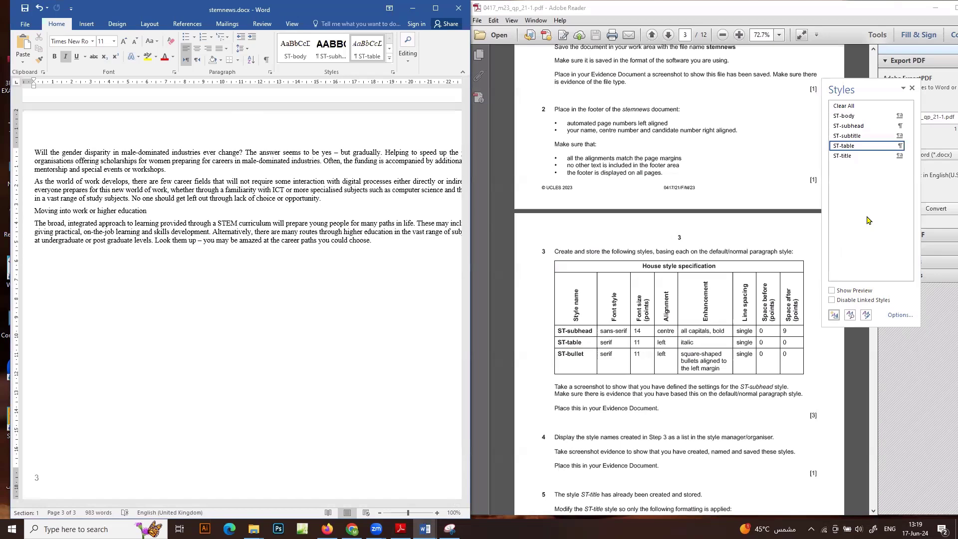
{"action": "left_click", "coordinate": [833, 315]}
{"action": "left_click_drag", "start_coordinate": [588, 356], "coordinate": [546, 352]}
{"action": "key", "text": "ctrl+c"}
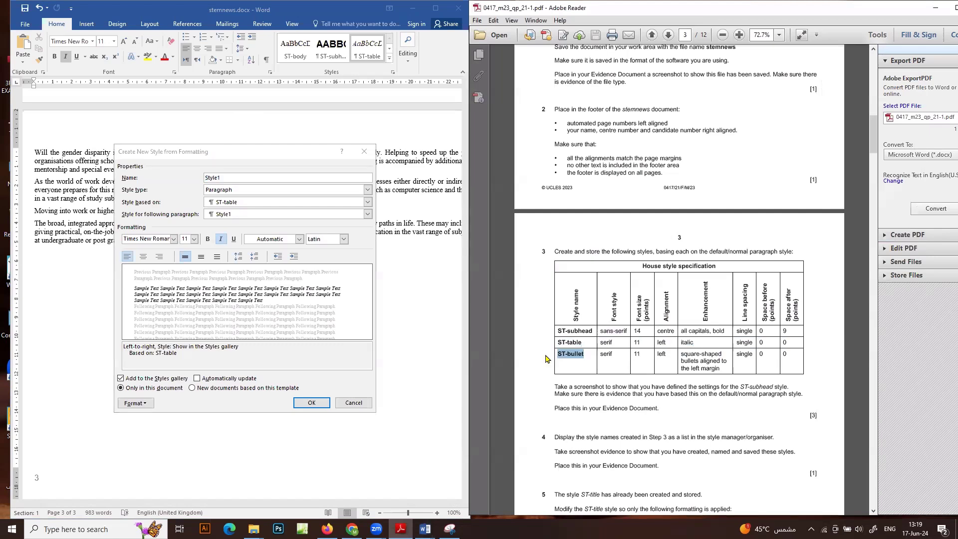
{"action": "double_click", "coordinate": [247, 178]}
{"action": "key", "text": "ctrl+v"}
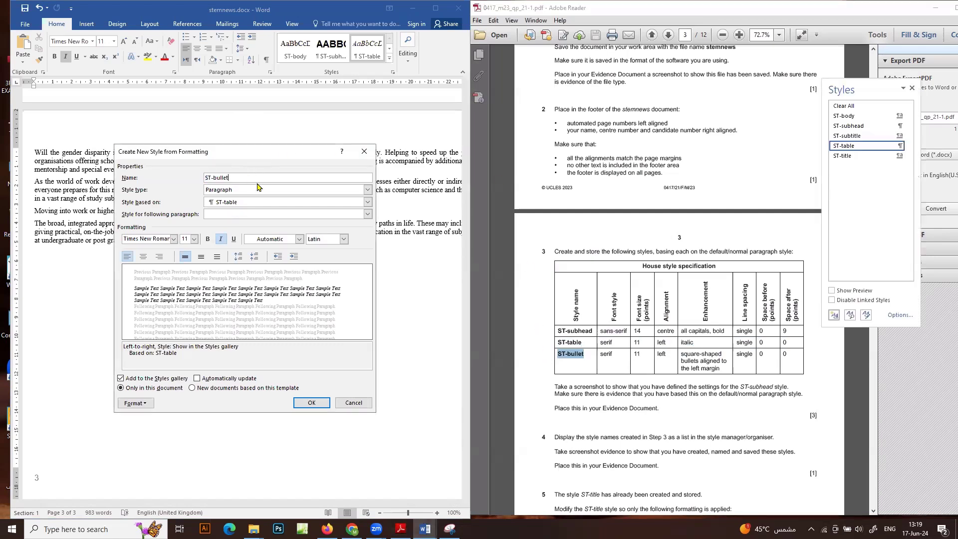
{"action": "left_click", "coordinate": [315, 202]}
{"action": "left_click", "coordinate": [295, 210]}
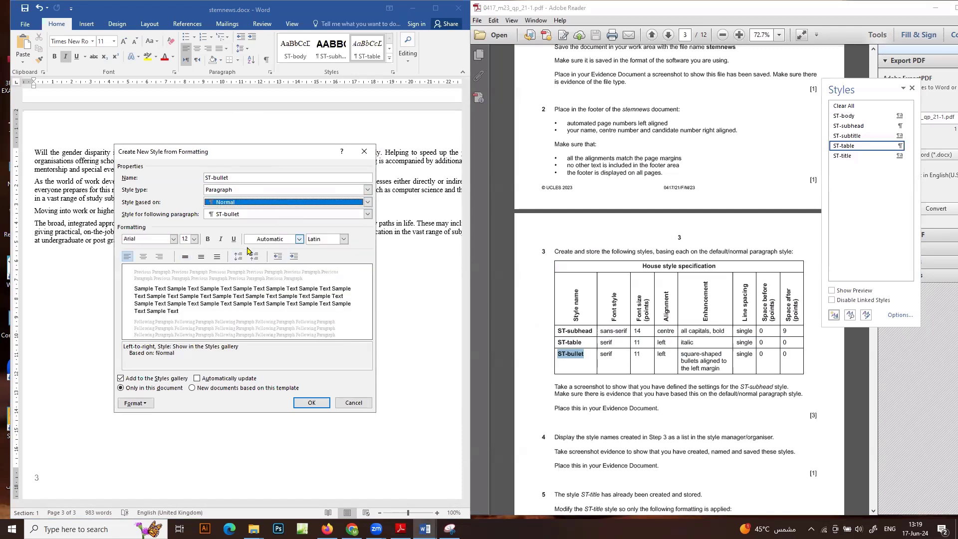
{"action": "left_click", "coordinate": [144, 239]}
{"action": "type", "text": "Times New Roman"}
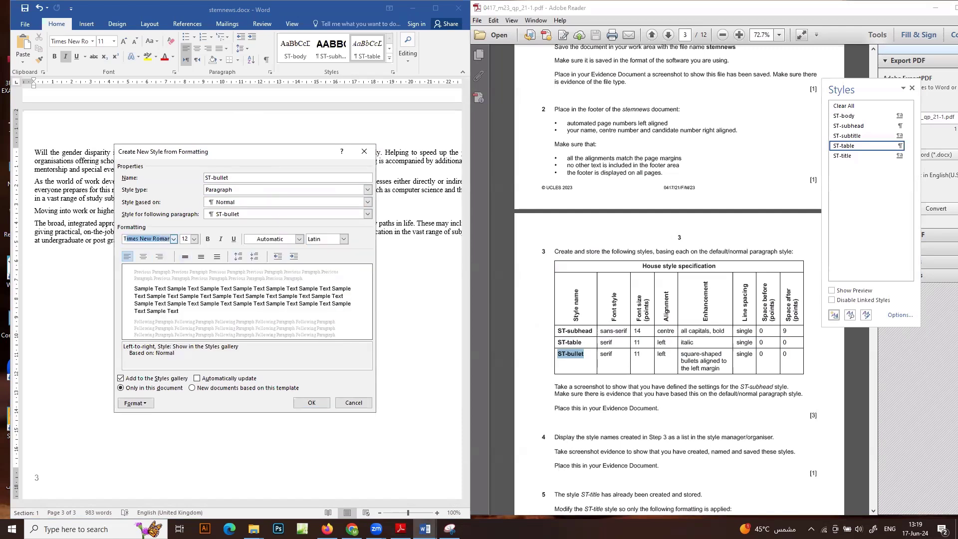
{"action": "left_click", "coordinate": [183, 239]}
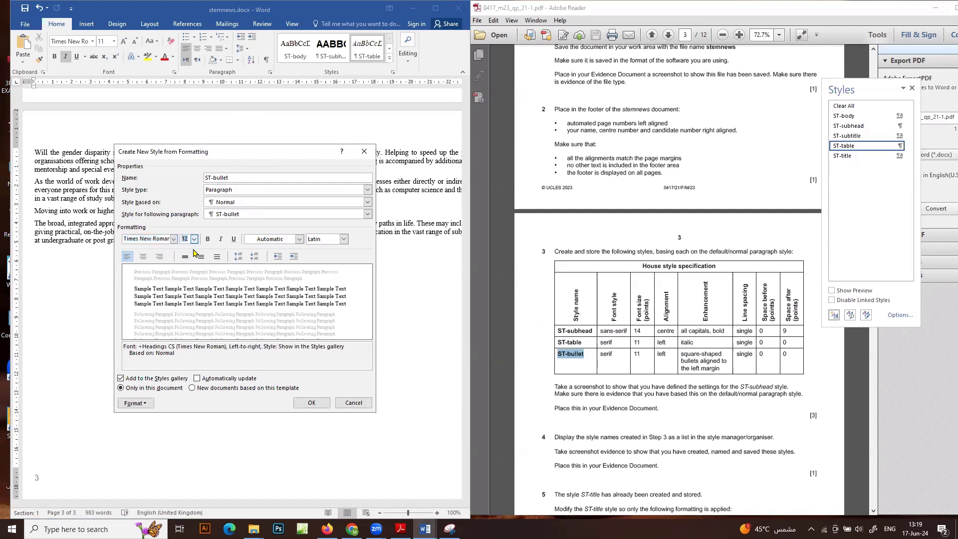
{"action": "type", "text": "1"}
Step: Give the ST-bullet style a square bullet
{"action": "left_click", "coordinate": [134, 403]}
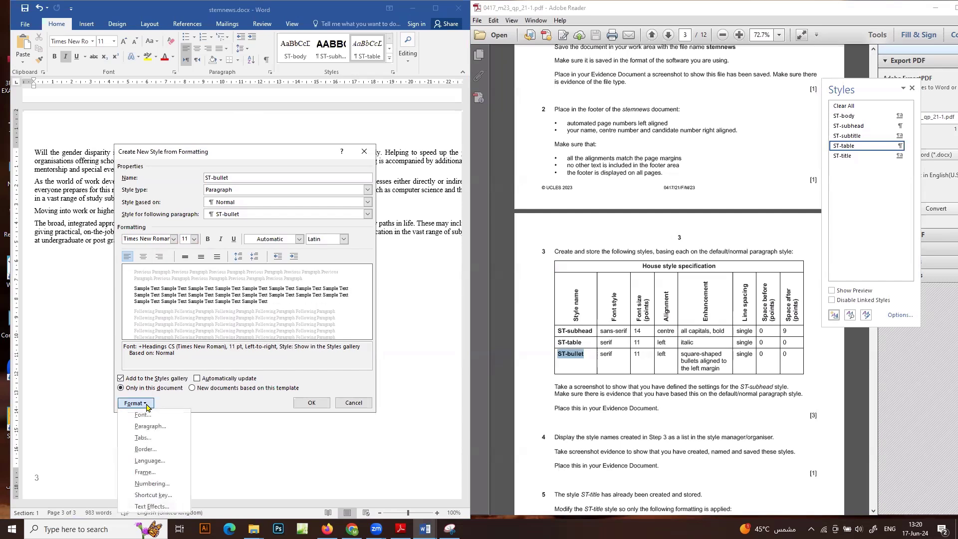
{"action": "left_click", "coordinate": [180, 483]}
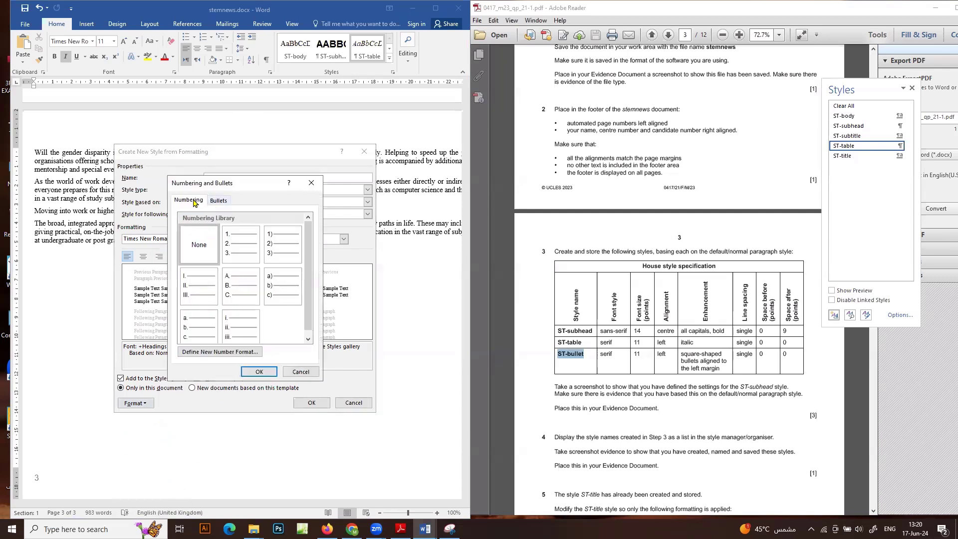
{"action": "left_click", "coordinate": [218, 200]}
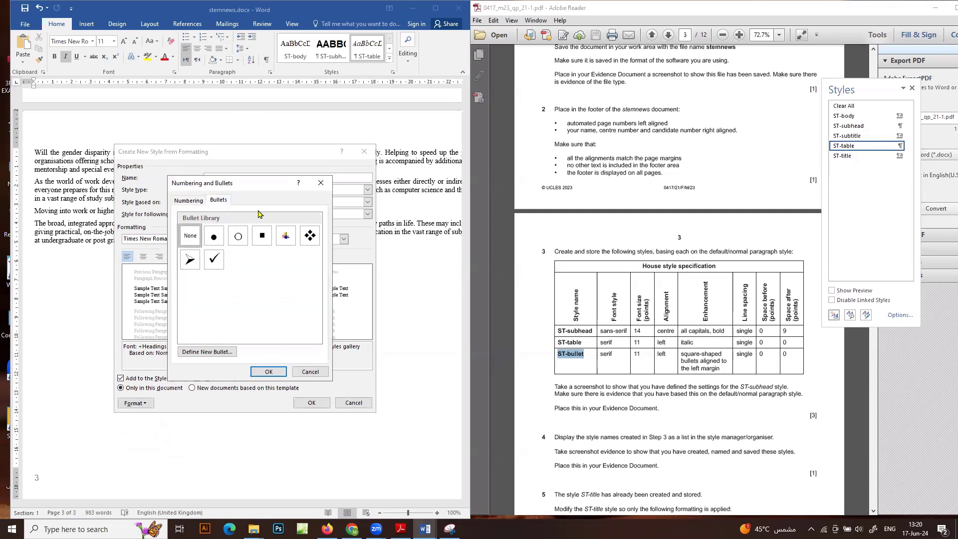
{"action": "left_click", "coordinate": [261, 240]}
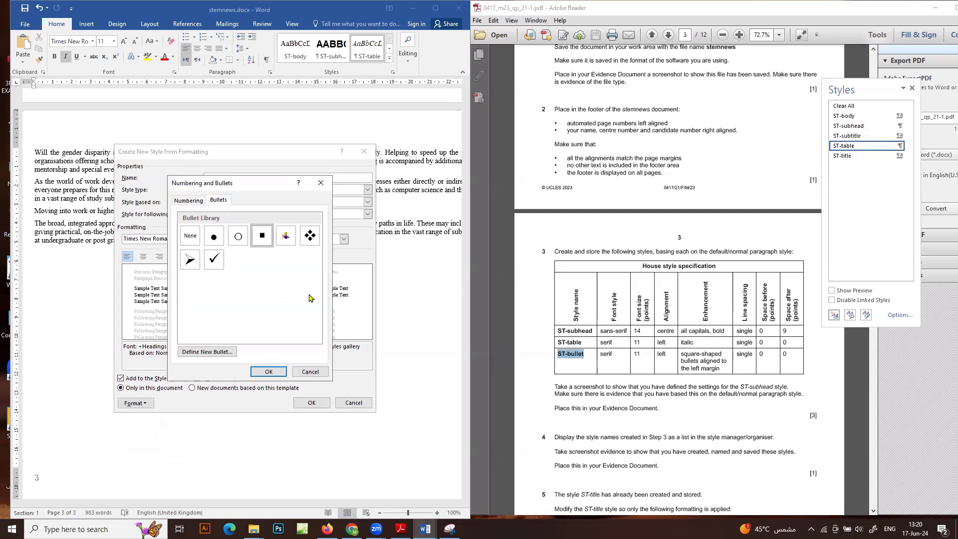
{"action": "left_click", "coordinate": [274, 376]}
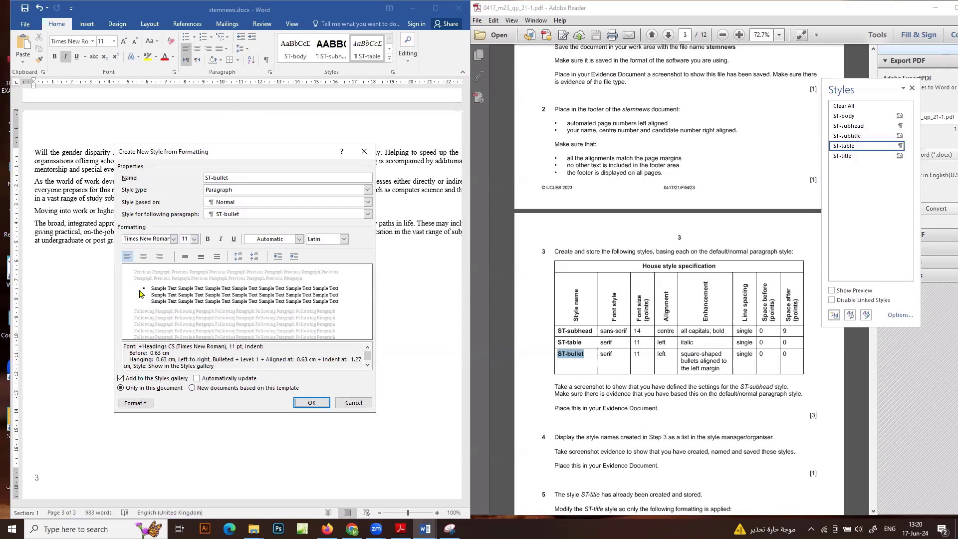
Step: Set ST-bullet's paragraph left indent to 0, single line spacing and 0 pt space after
{"action": "left_click", "coordinate": [150, 404]}
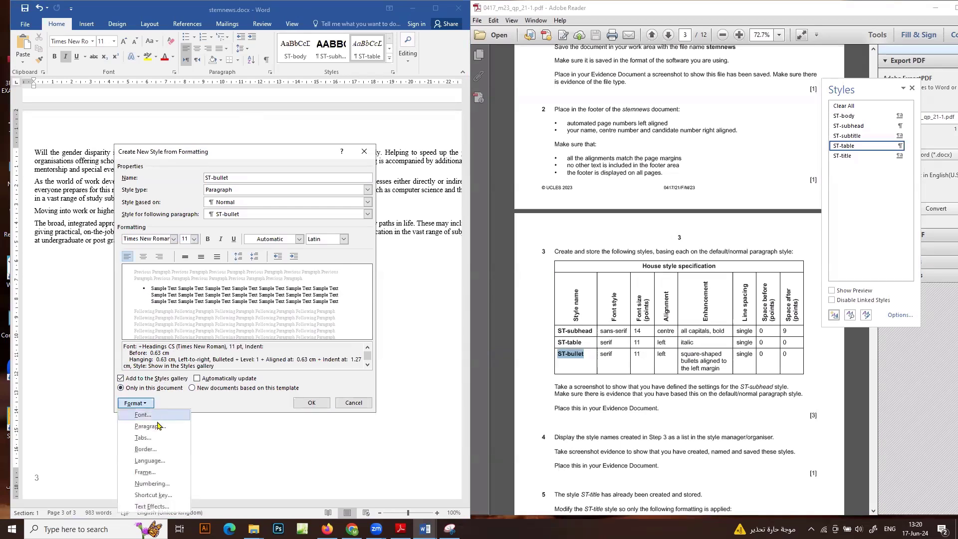
{"action": "left_click", "coordinate": [149, 425]}
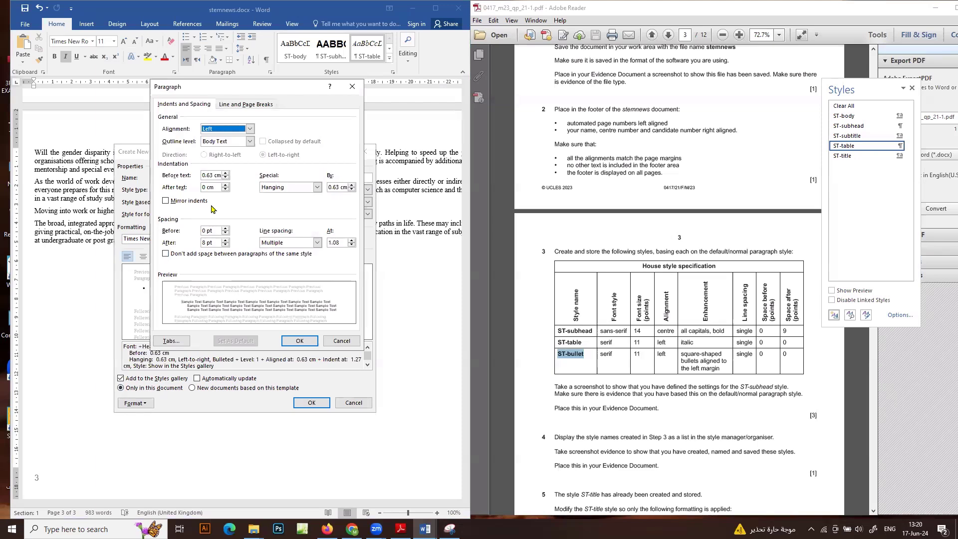
{"action": "double_click", "coordinate": [212, 176]}
{"action": "type", "text": "0"}
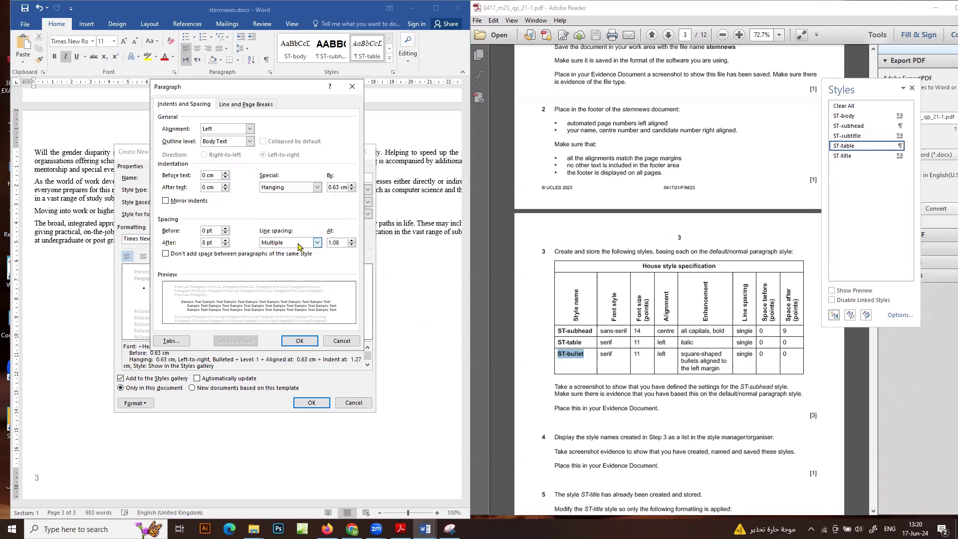
{"action": "left_click", "coordinate": [316, 243]}
{"action": "left_click", "coordinate": [293, 252]}
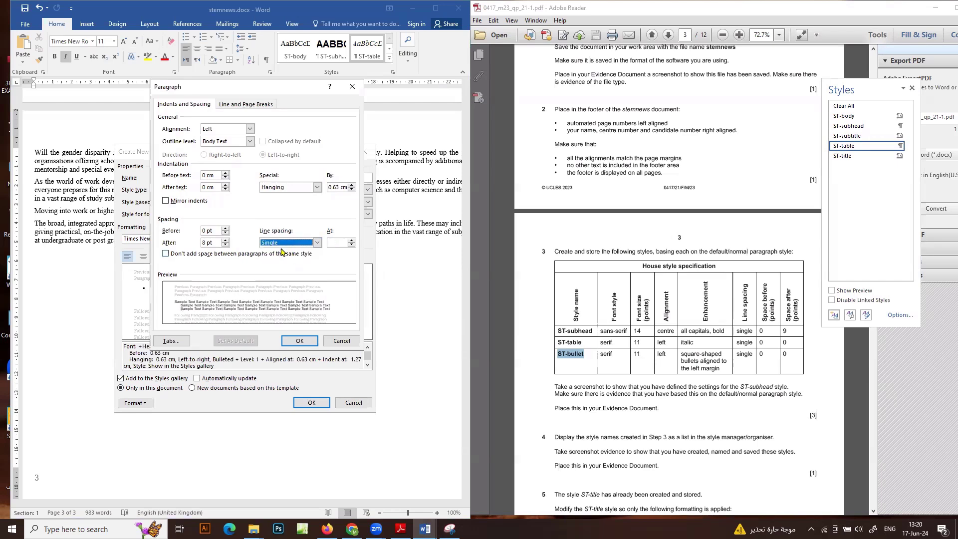
{"action": "double_click", "coordinate": [204, 243]}
{"action": "type", "text": "0"}
{"action": "left_click", "coordinate": [299, 341]}
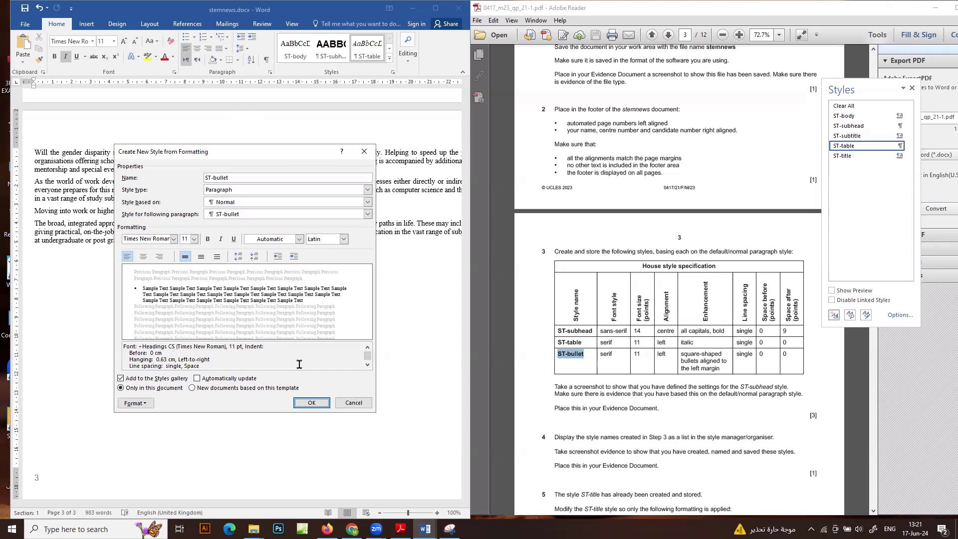
Step: Save the ST-bullet style and undo the bullet it added to the empty last line
{"action": "left_click", "coordinate": [311, 403]}
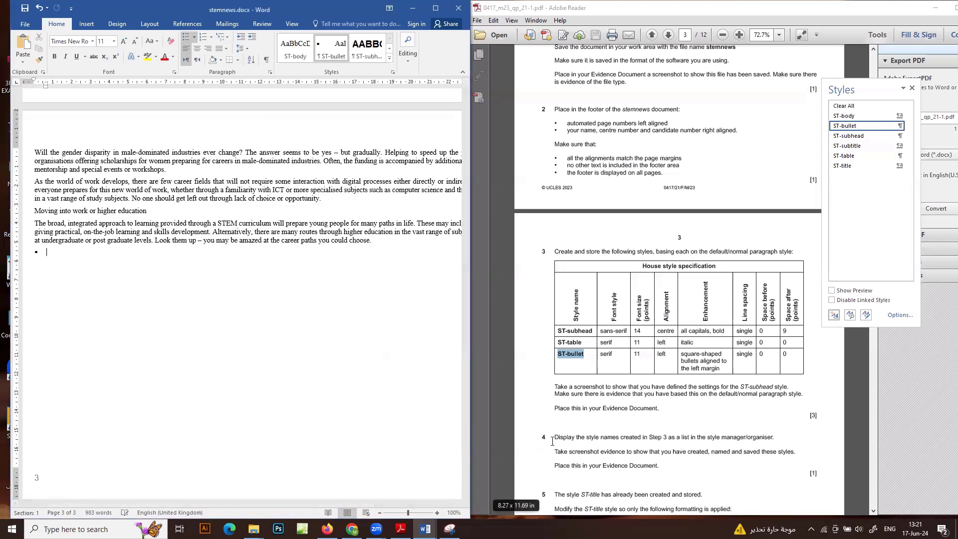
{"action": "key", "text": "ctrl+z"}
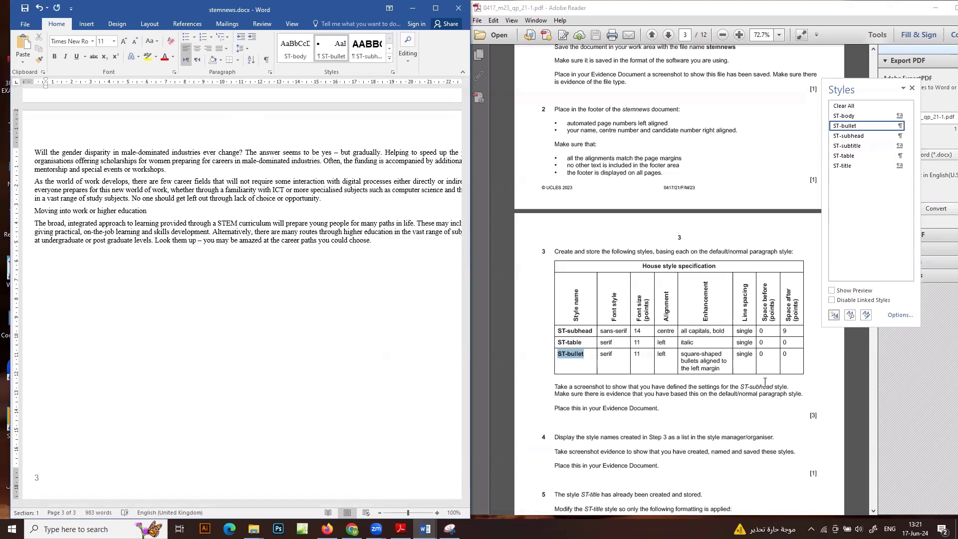
{"action": "scroll", "coordinate": [598, 404], "scroll_direction": "down", "scroll_amount": 1}
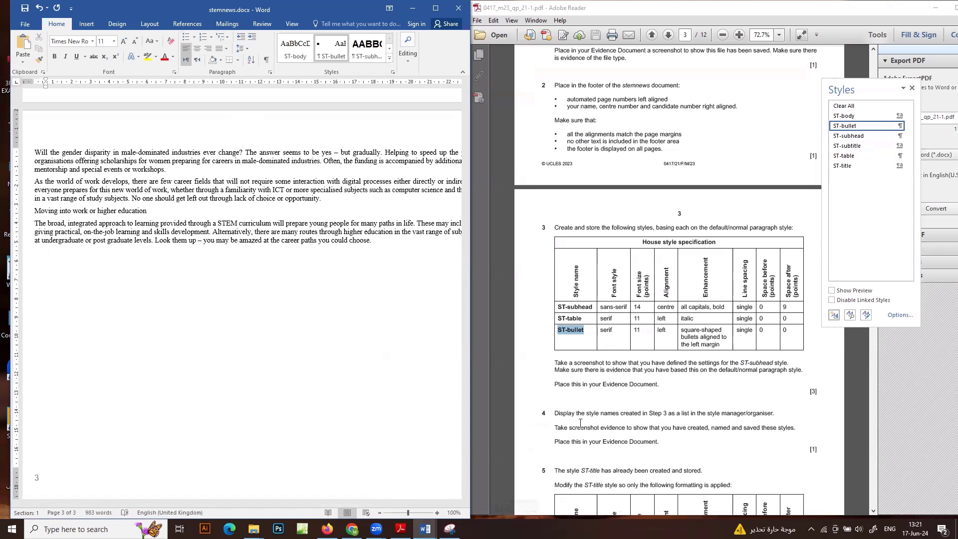
{"action": "scroll", "coordinate": [583, 419], "scroll_direction": "down", "scroll_amount": 2}
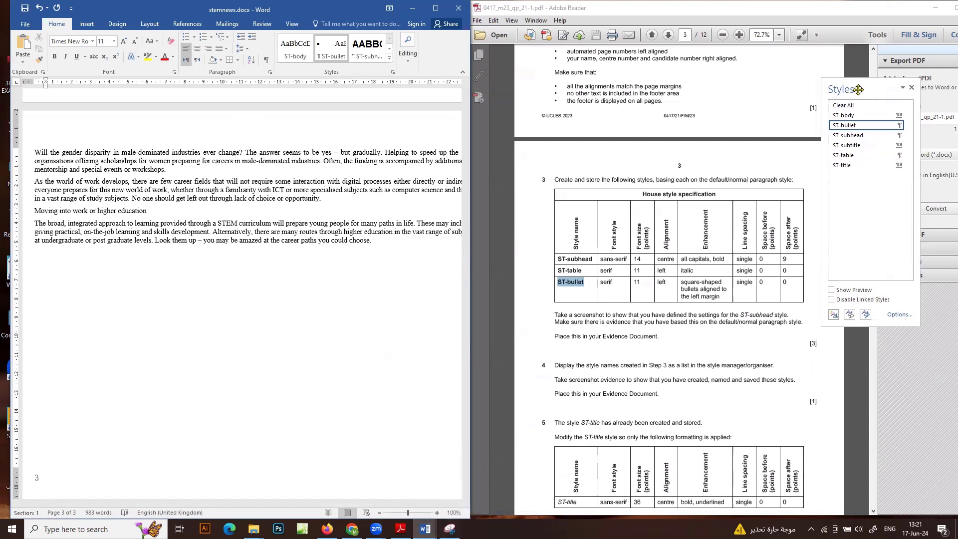
Step: Capture a Snipping Tool screenshot of the Styles pane showing the ST- styles
{"action": "left_click_drag", "start_coordinate": [872, 89], "coordinate": [338, 132]}
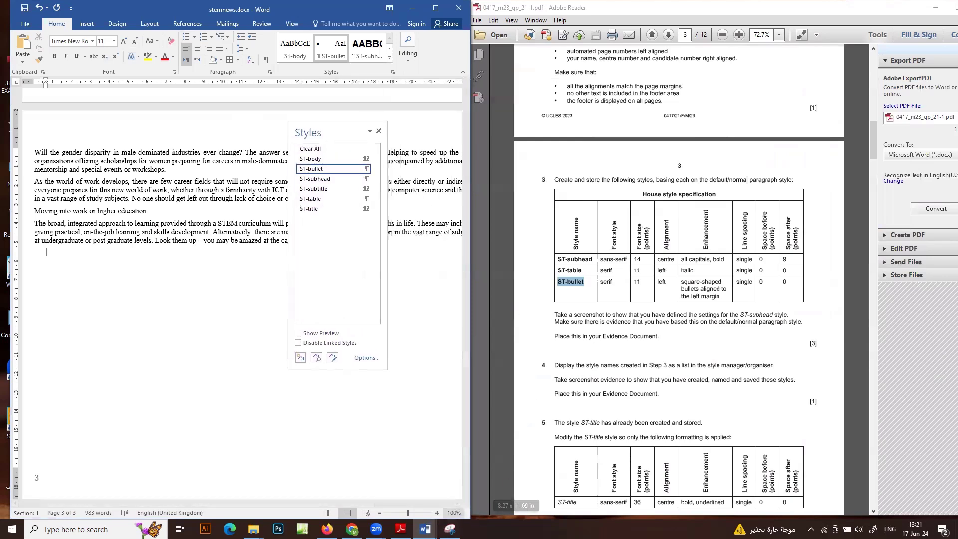
{"action": "left_click", "coordinate": [450, 529]}
{"action": "left_click", "coordinate": [85, 83]}
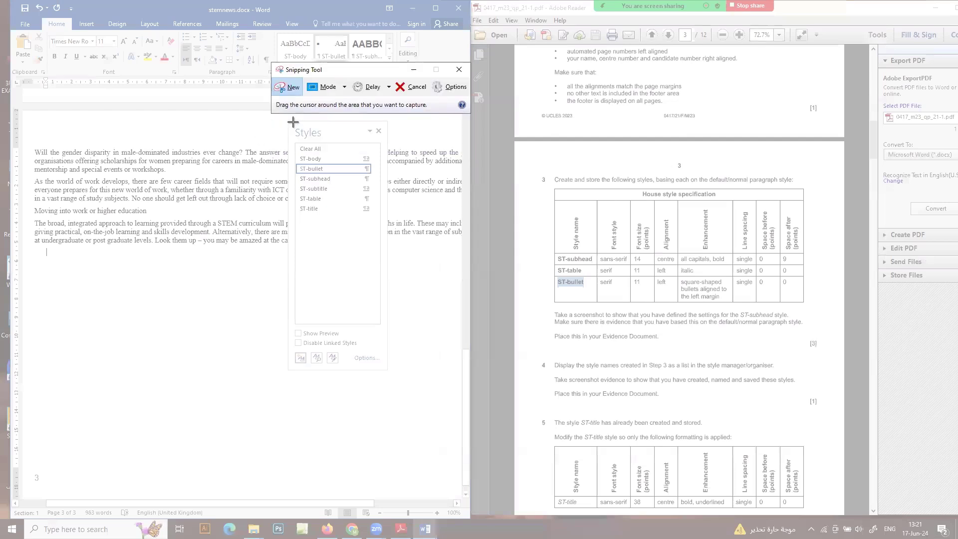
{"action": "left_click_drag", "start_coordinate": [292, 120], "coordinate": [391, 374]}
Step: Paste the style list screenshot below Step 4 in m23evidence9999.docx
{"action": "left_click", "coordinate": [425, 528]}
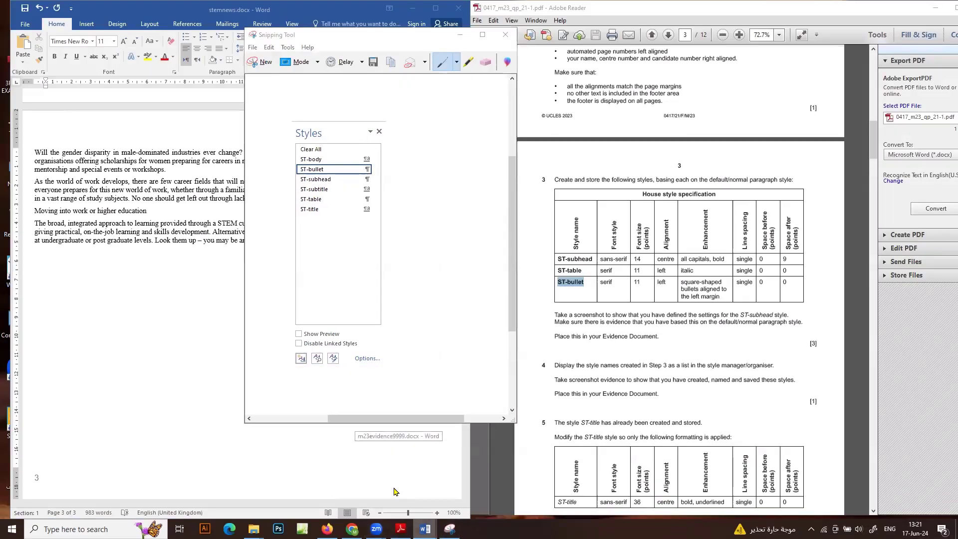
{"action": "left_click", "coordinate": [393, 495]}
{"action": "scroll", "coordinate": [413, 393], "scroll_direction": "down", "scroll_amount": 5}
{"action": "left_click", "coordinate": [414, 371]}
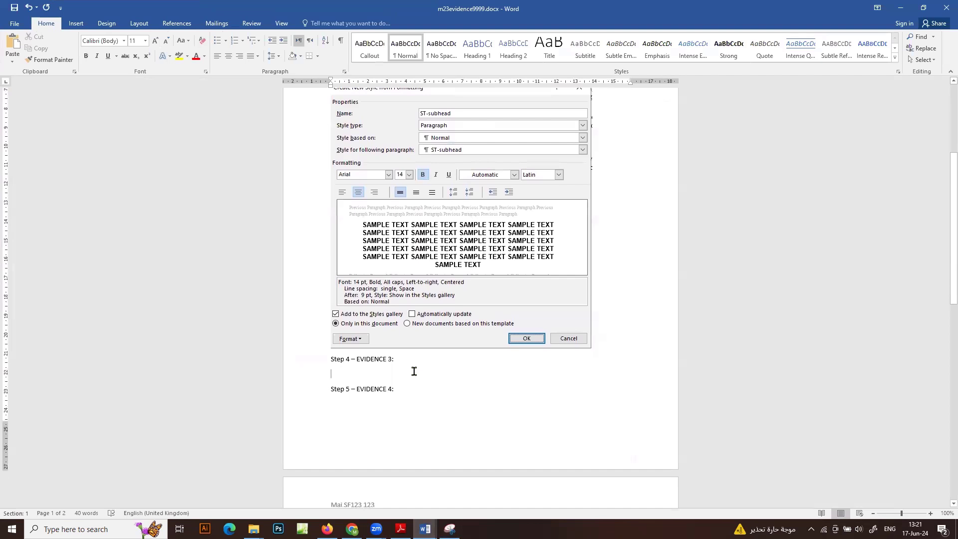
{"action": "key", "text": "ctrl+v"}
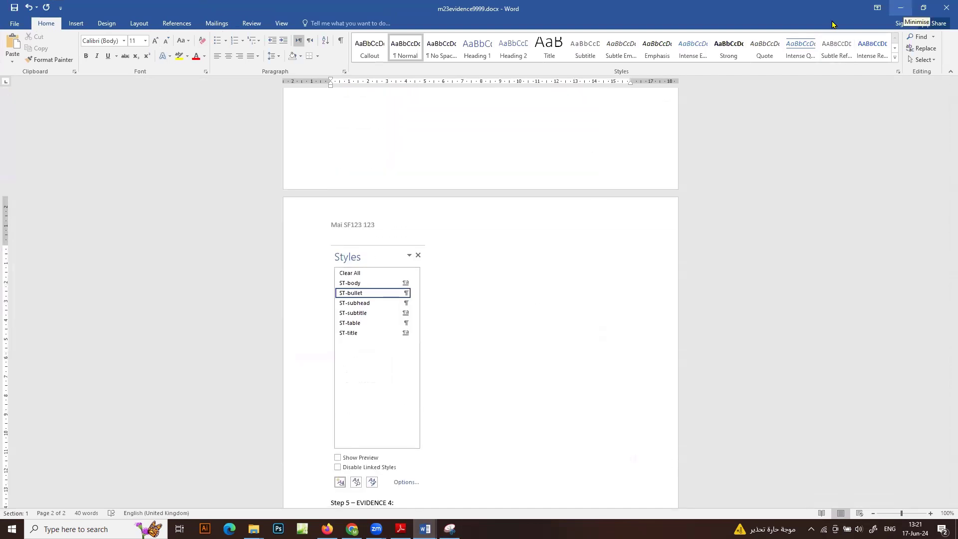
Step: Minimise the evidence document and Snipping Tool, then close the Styles pane
{"action": "left_click", "coordinate": [900, 7]}
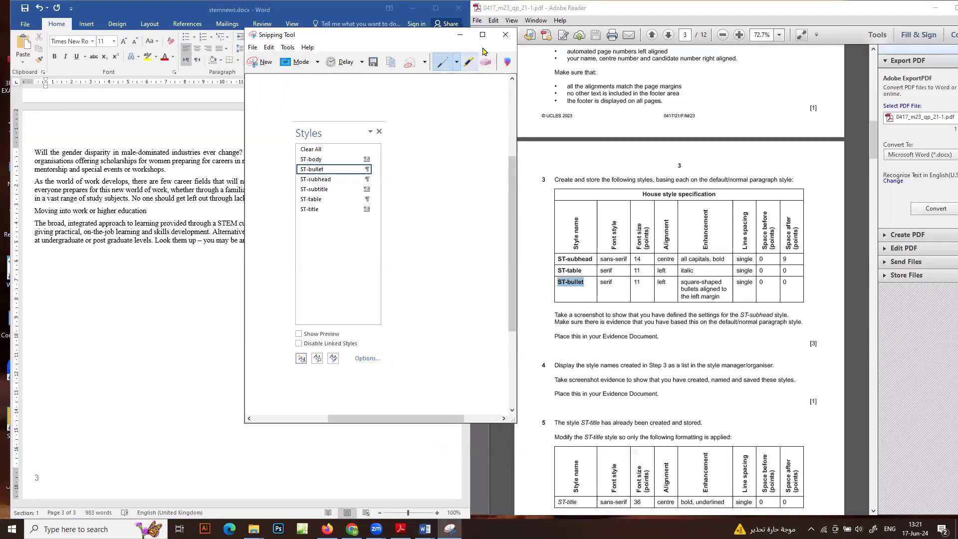
{"action": "left_click", "coordinate": [460, 35]}
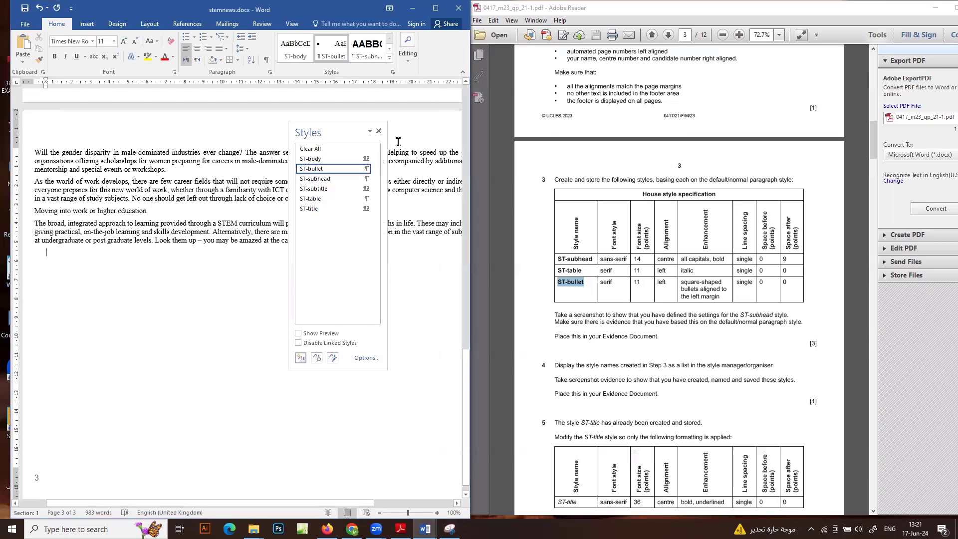
{"action": "left_click", "coordinate": [378, 131]}
{"action": "scroll", "coordinate": [655, 394], "scroll_direction": "down", "scroll_amount": 1}
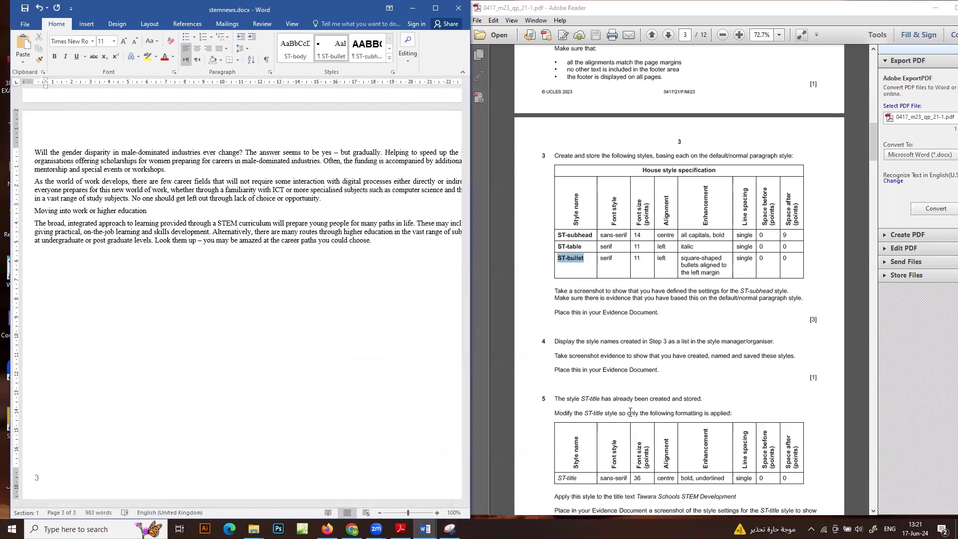
{"action": "scroll", "coordinate": [699, 412], "scroll_direction": "down", "scroll_amount": 1}
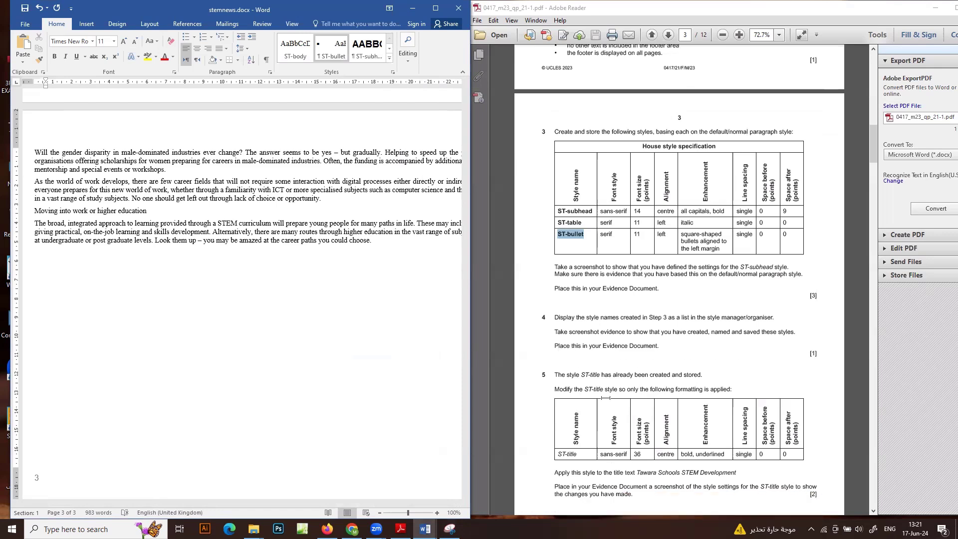
{"action": "scroll", "coordinate": [648, 415], "scroll_direction": "down", "scroll_amount": 2}
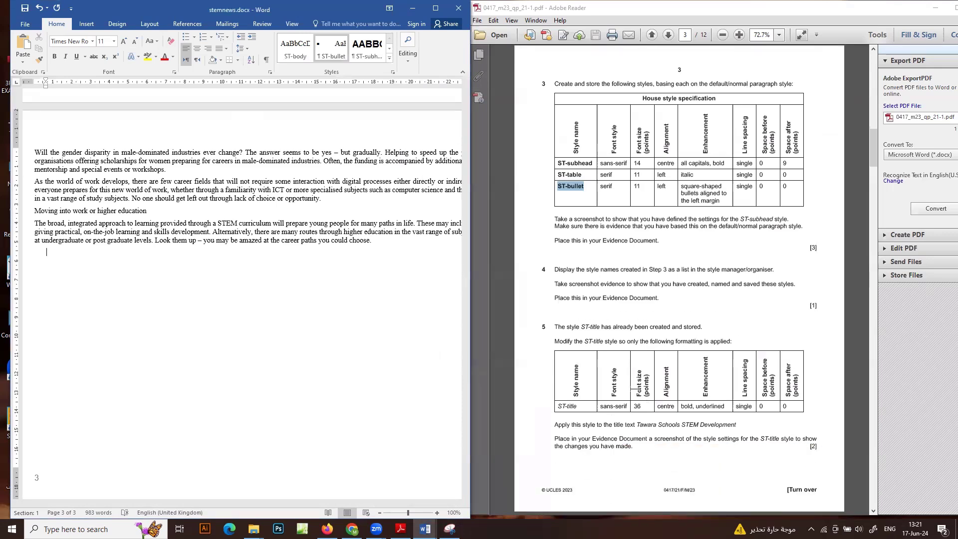
{"action": "scroll", "coordinate": [620, 377], "scroll_direction": "down", "scroll_amount": 1}
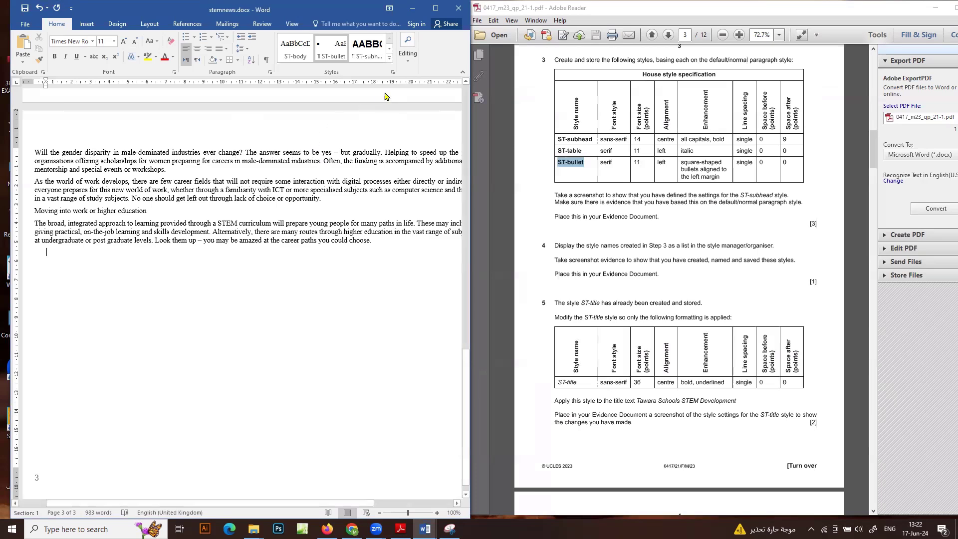
Step: Modify the ST-title style's font to Arial 36 pt
{"action": "left_click", "coordinate": [393, 73]}
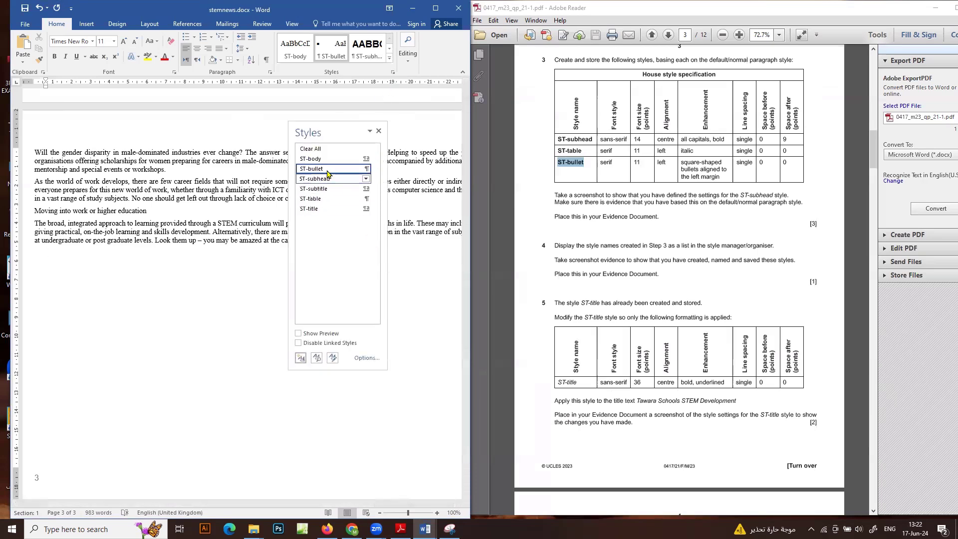
{"action": "left_click", "coordinate": [366, 209]}
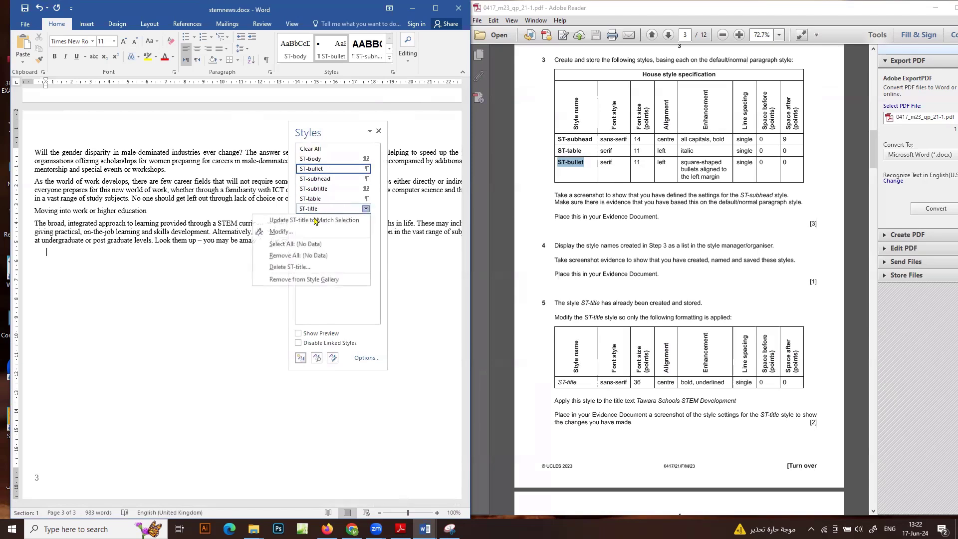
{"action": "left_click", "coordinate": [299, 230]}
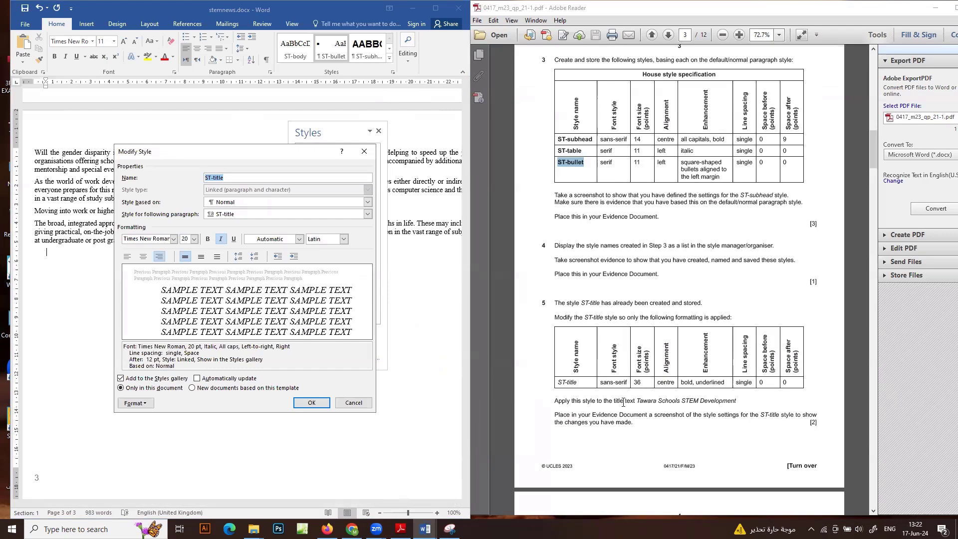
{"action": "left_click", "coordinate": [158, 239]}
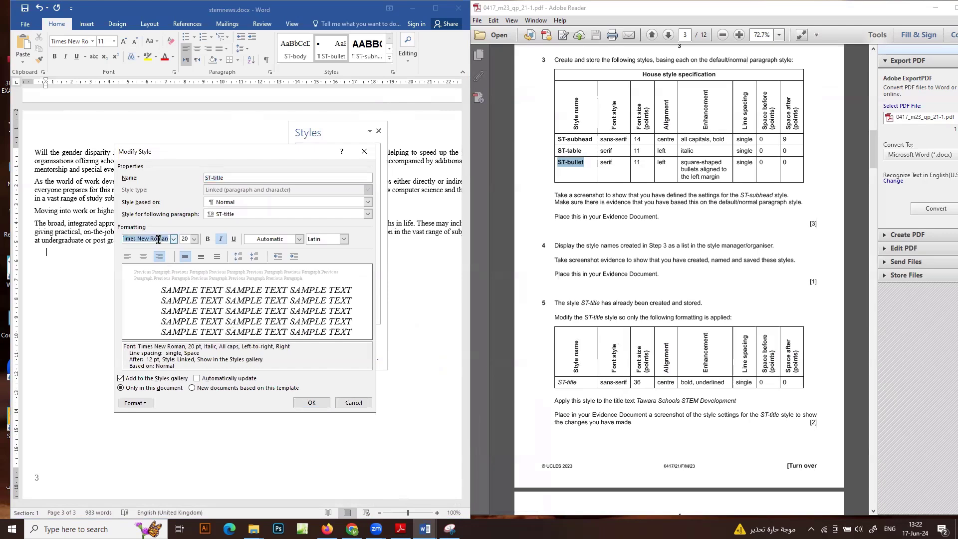
{"action": "type", "text": "Arial"}
{"action": "left_click", "coordinate": [186, 239]}
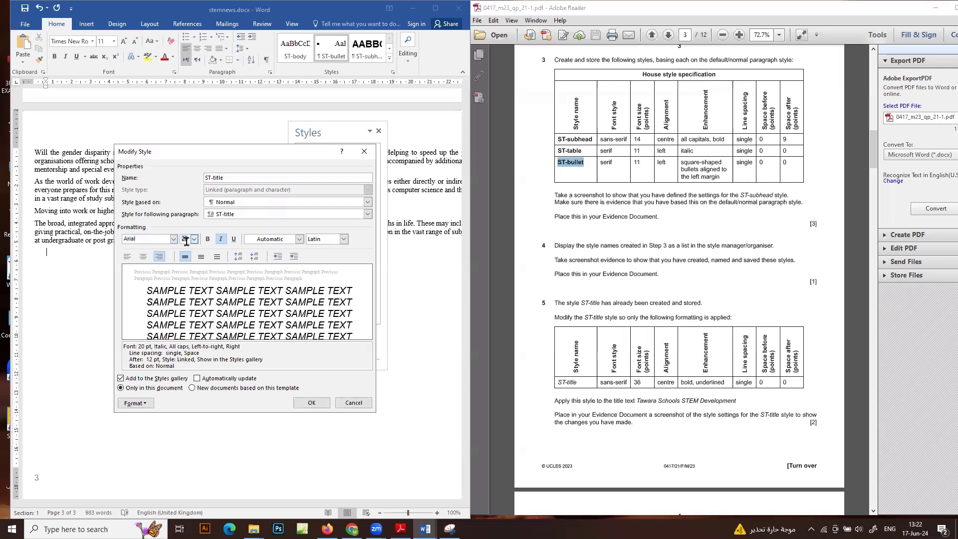
{"action": "type", "text": "36"}
Step: Make ST-title centred, bold and underlined, with italic turned off
{"action": "left_click", "coordinate": [143, 256]}
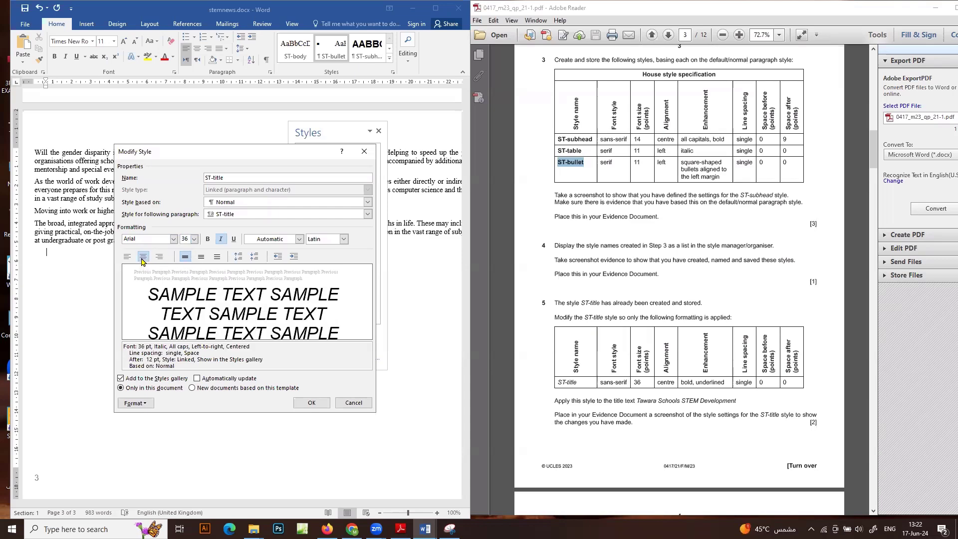
{"action": "left_click", "coordinate": [207, 239]}
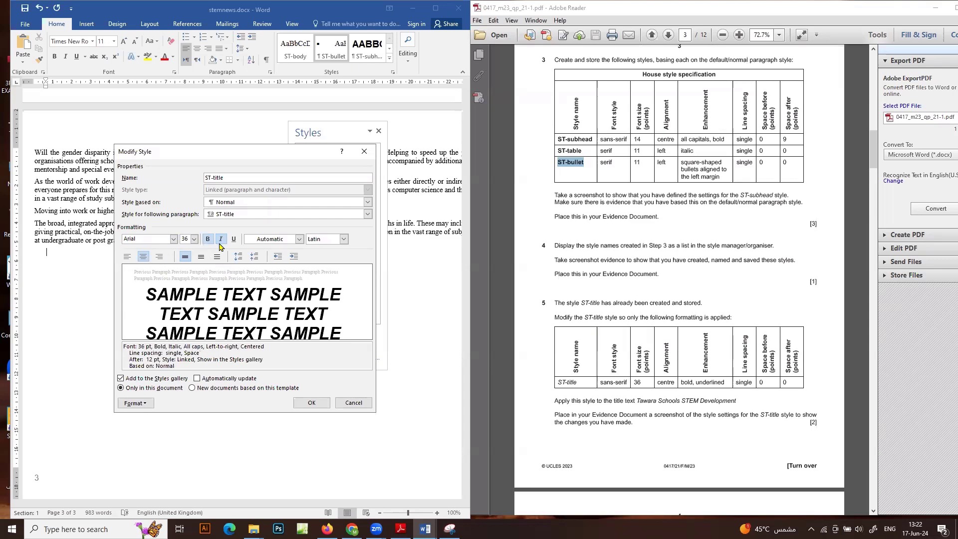
{"action": "left_click", "coordinate": [220, 241]}
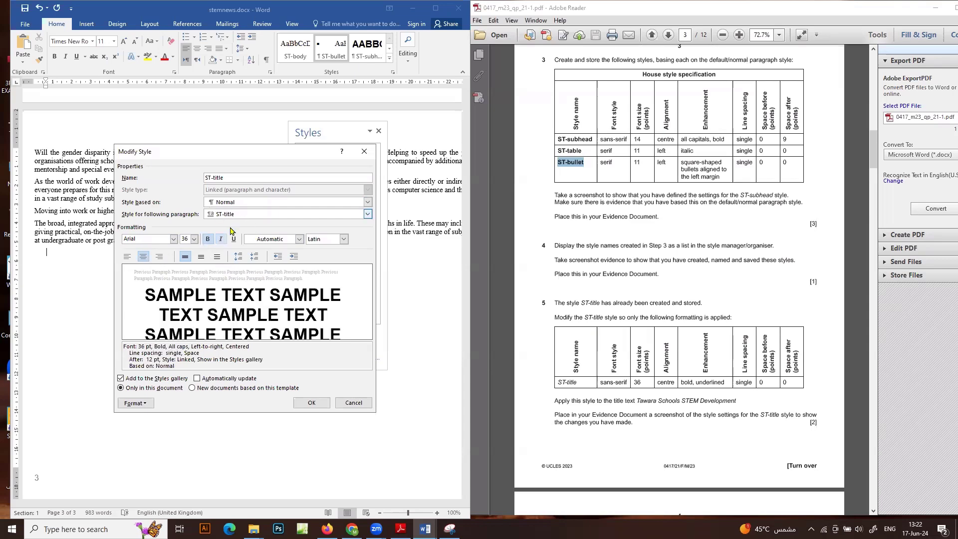
{"action": "left_click", "coordinate": [234, 239]}
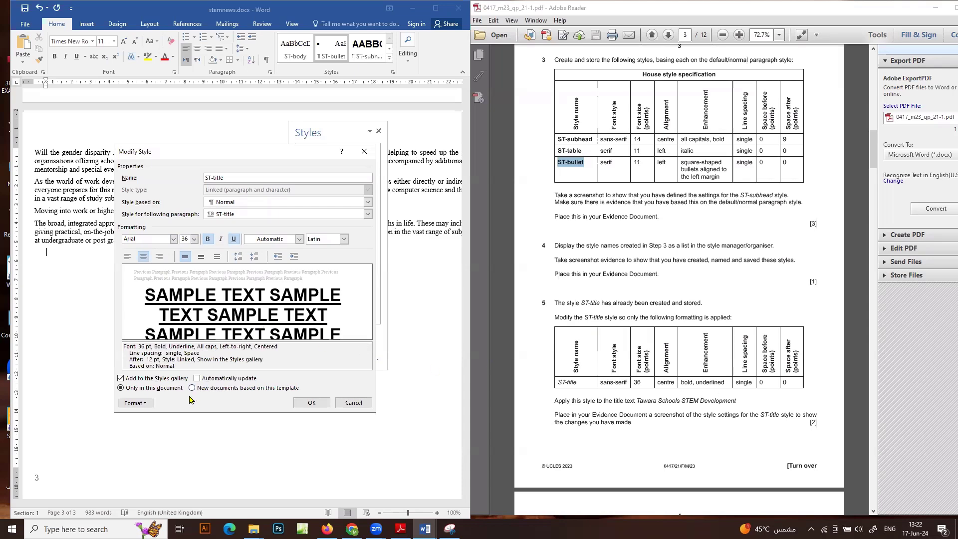
{"action": "left_click", "coordinate": [146, 403]}
{"action": "left_click", "coordinate": [153, 424]}
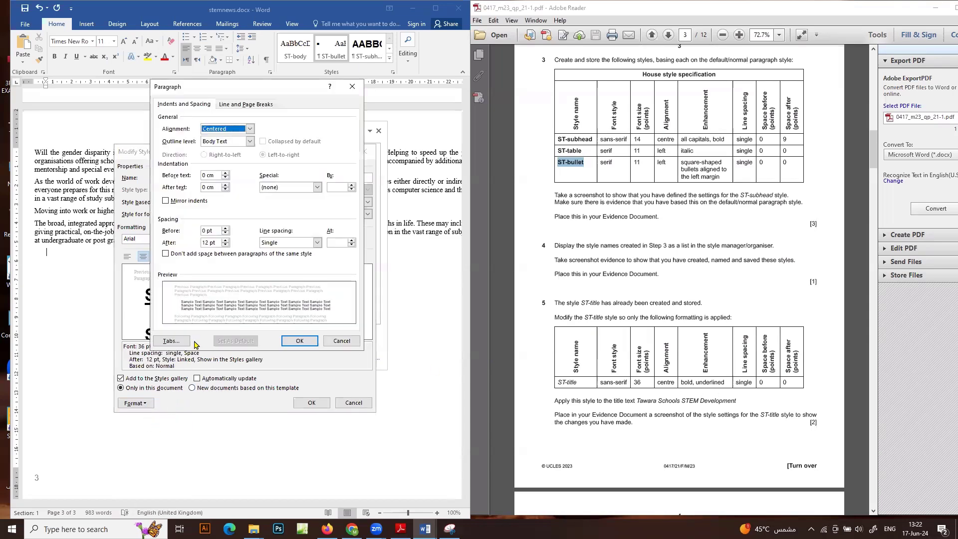
Step: Change ST-title's space after from 12 pt to 0 pt
{"action": "left_click", "coordinate": [202, 243]}
{"action": "left_click_drag", "start_coordinate": [203, 245], "coordinate": [189, 246]}
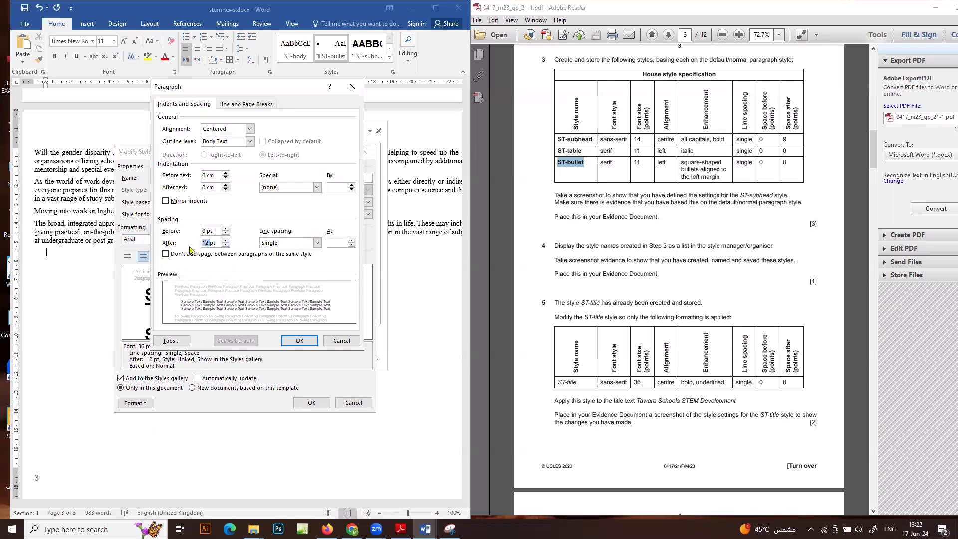
{"action": "type", "text": "0"}
{"action": "left_click", "coordinate": [308, 342]}
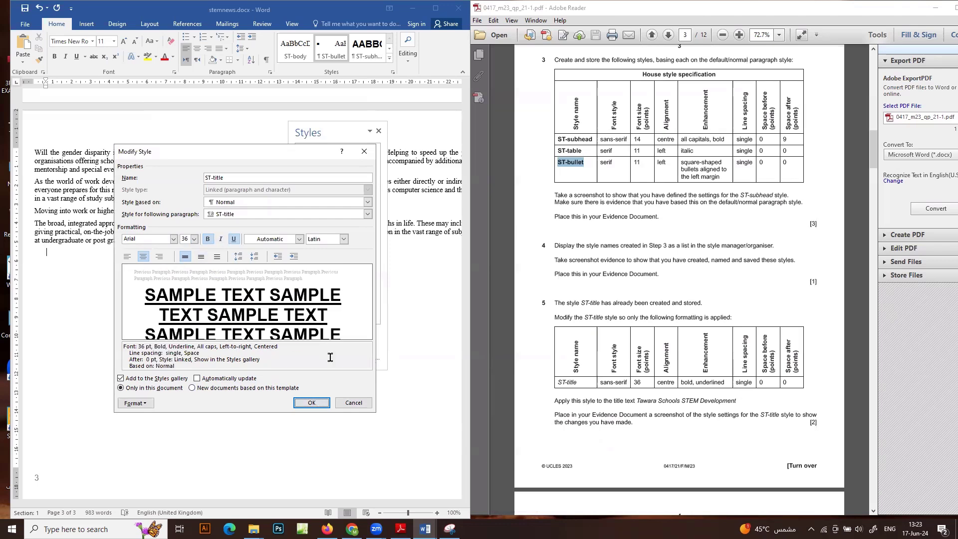
Step: Screenshot the ST-title Modify Style settings, then save the style changes and close the Styles pane
{"action": "left_click", "coordinate": [450, 530]}
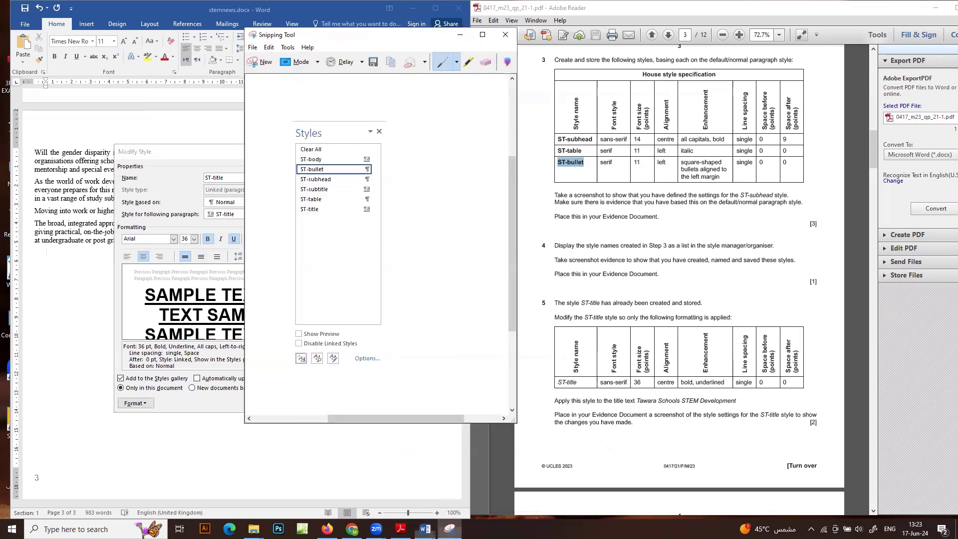
{"action": "left_click", "coordinate": [261, 61]}
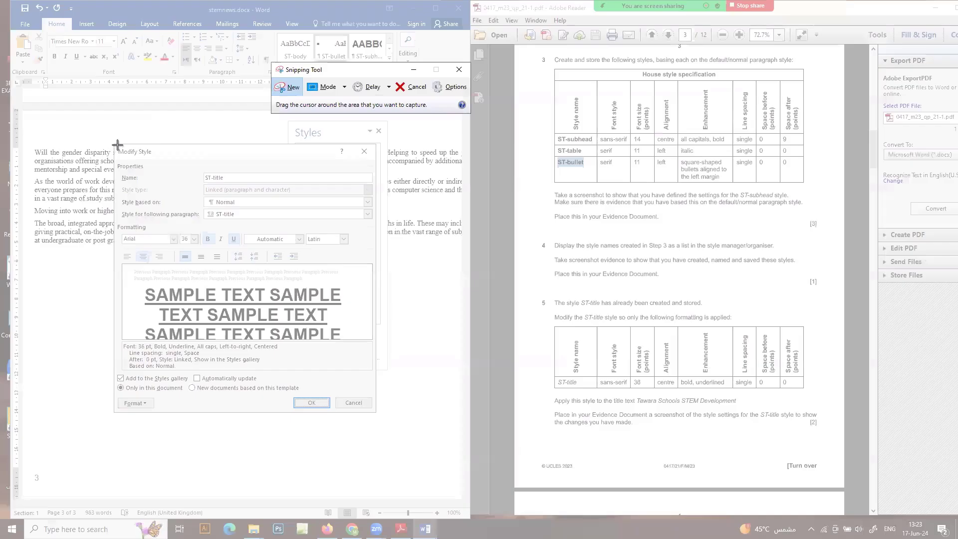
{"action": "left_click_drag", "start_coordinate": [116, 145], "coordinate": [377, 412]}
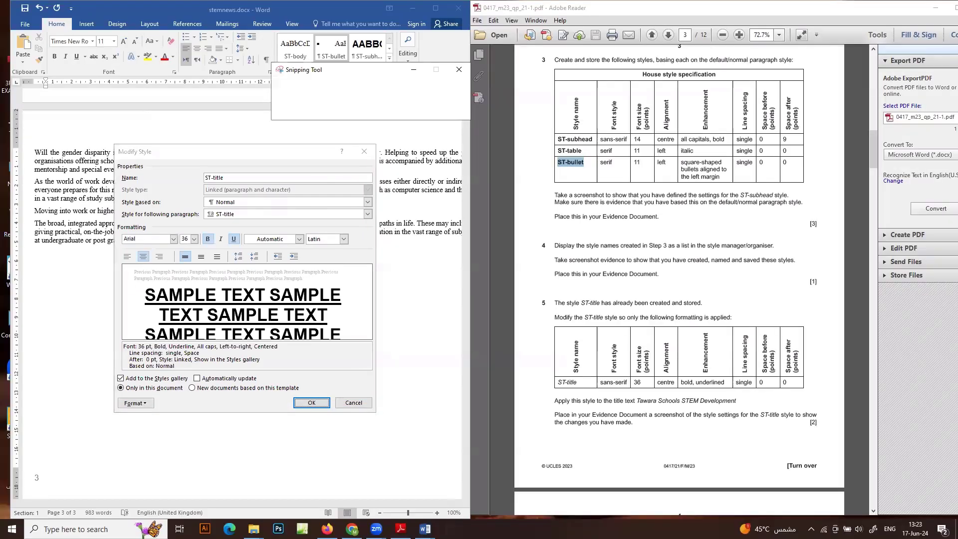
{"action": "mouse_move", "coordinate": [425, 528]}
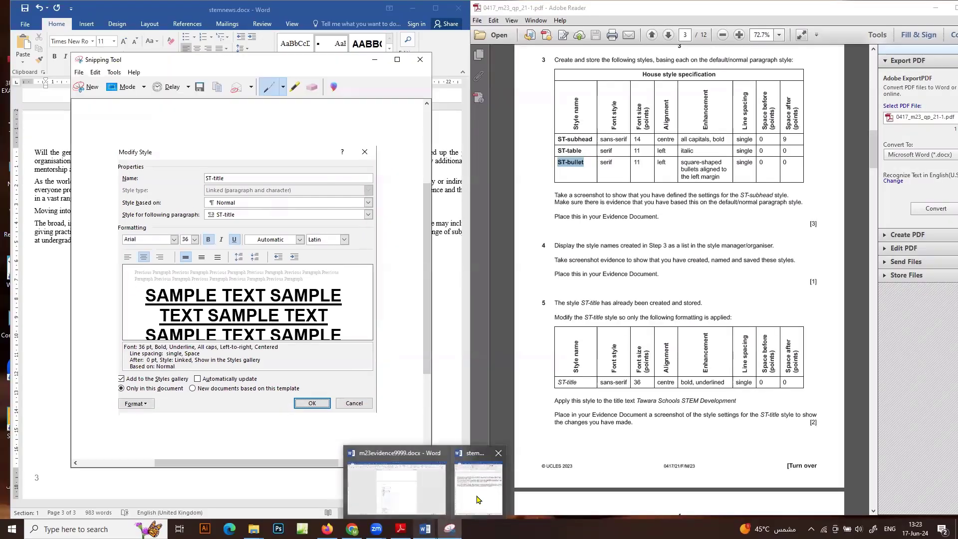
{"action": "left_click", "coordinate": [396, 488]}
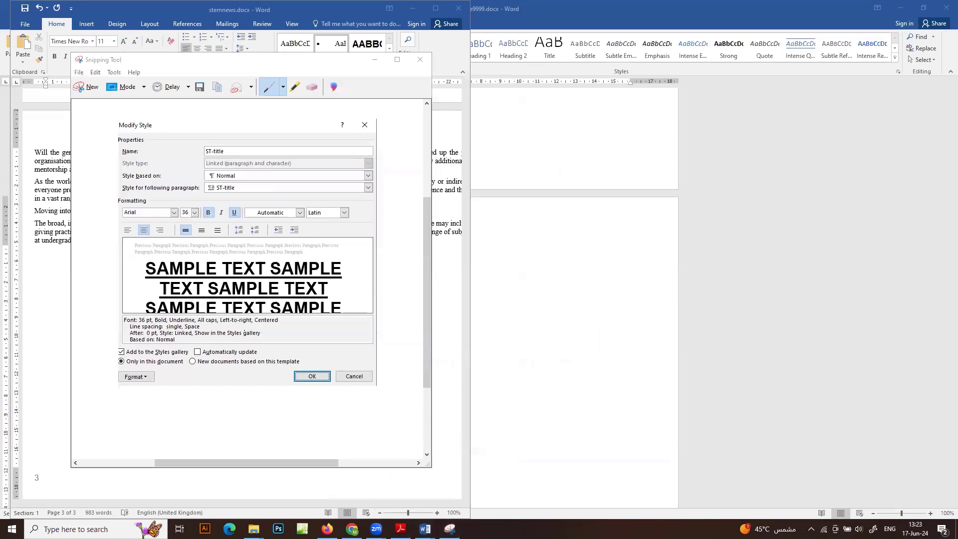
{"action": "left_click", "coordinate": [374, 59]}
{"action": "left_click", "coordinate": [312, 402]}
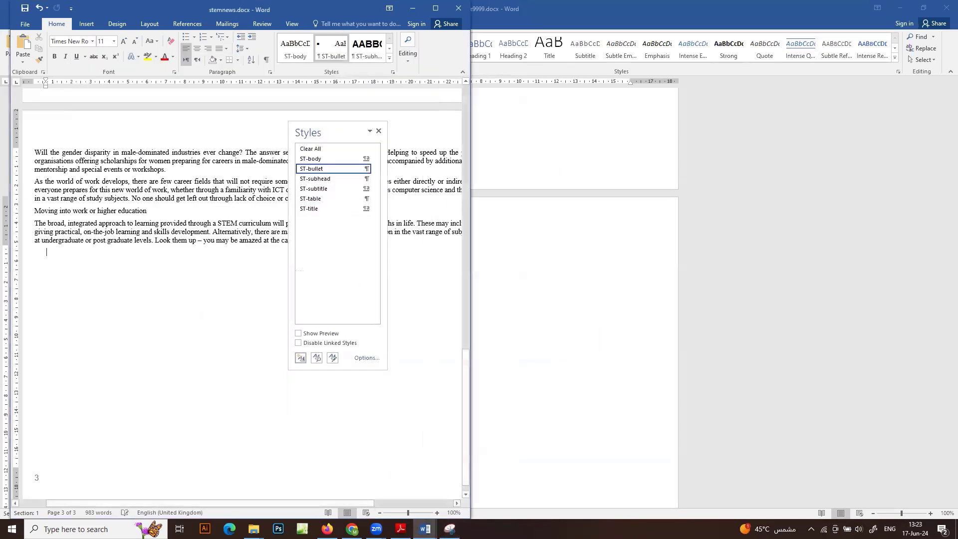
{"action": "left_click", "coordinate": [378, 131]}
Step: Paste the ST-title screenshot under Step 5 – EVIDENCE 4 in the evidence document, then minimise it
{"action": "left_click", "coordinate": [524, 385]}
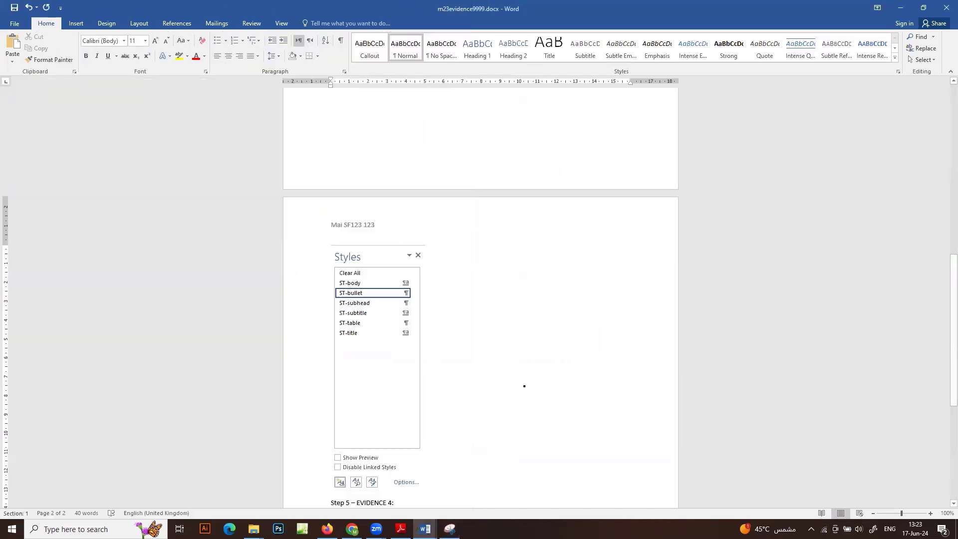
{"action": "scroll", "coordinate": [402, 425], "scroll_direction": "down", "scroll_amount": 2}
{"action": "left_click", "coordinate": [388, 421]}
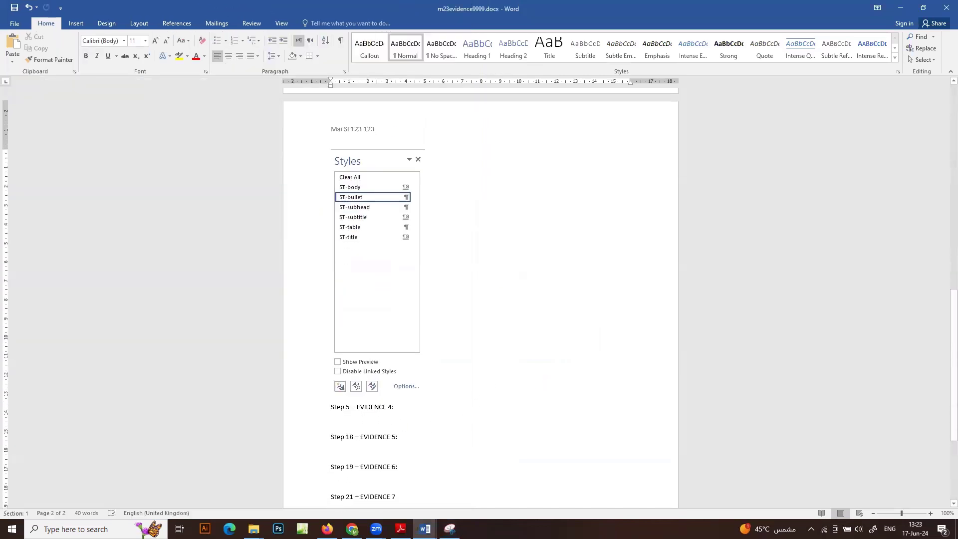
{"action": "key", "text": "ctrl+v"}
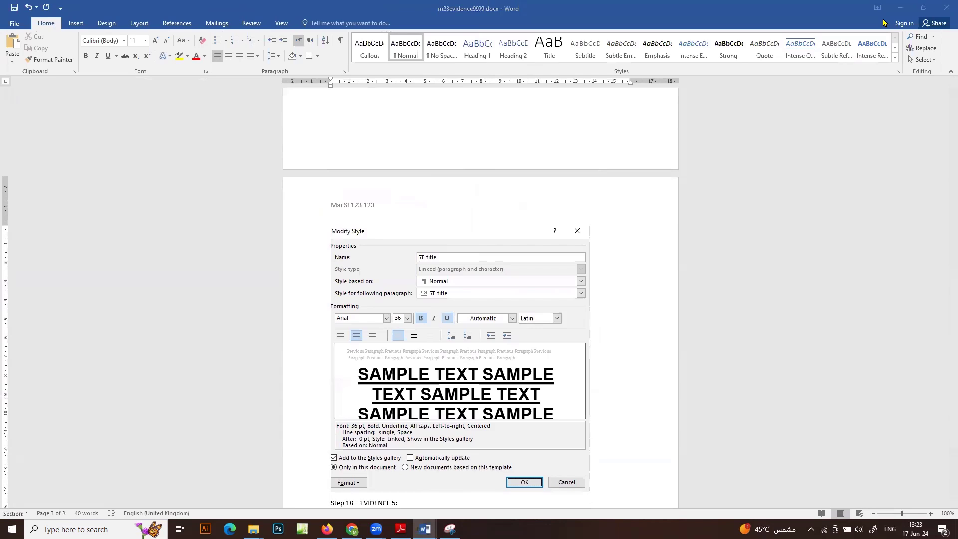
{"action": "left_click", "coordinate": [900, 8]}
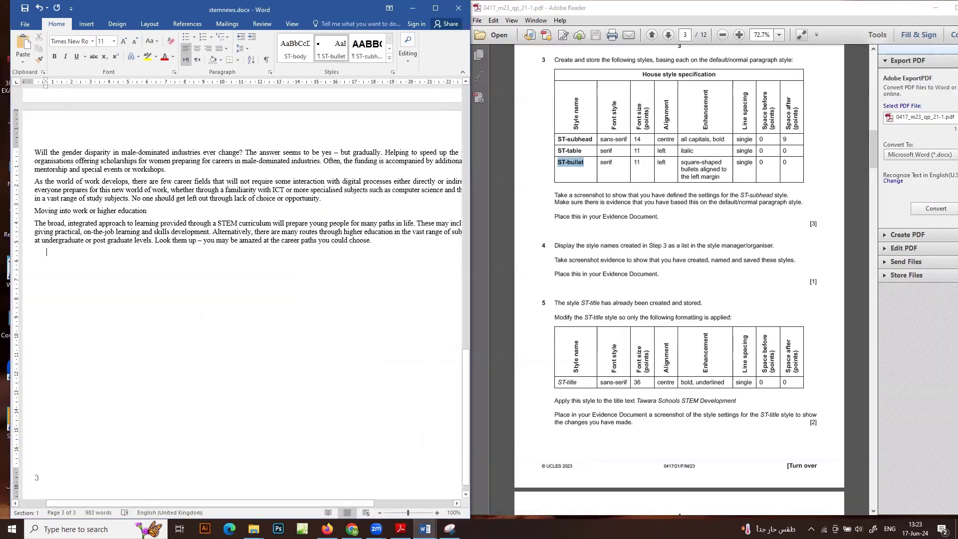
Step: Apply ST-title to the heading 'Tawara Schools STEM Development'
{"action": "scroll", "coordinate": [333, 300], "scroll_direction": "up", "scroll_amount": 20}
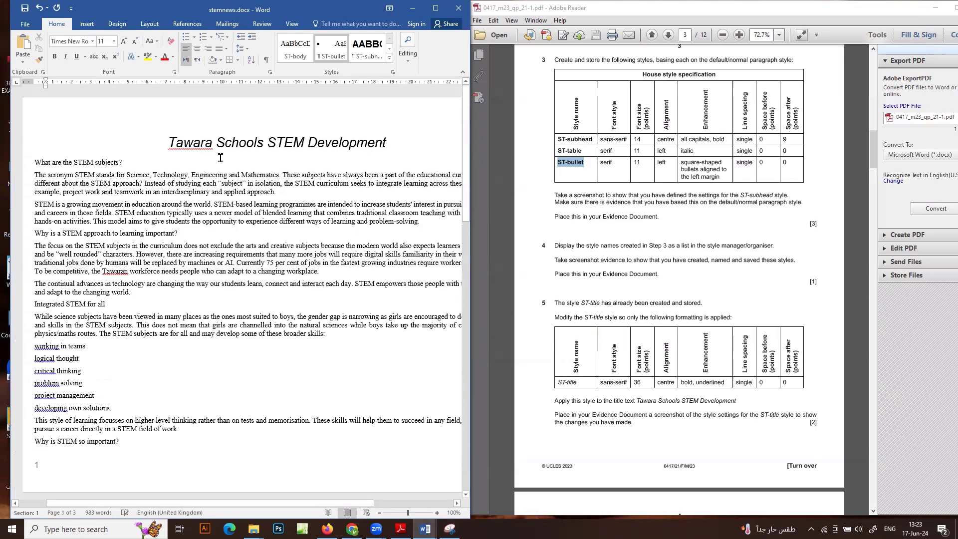
{"action": "left_click_drag", "start_coordinate": [169, 144], "coordinate": [384, 150]}
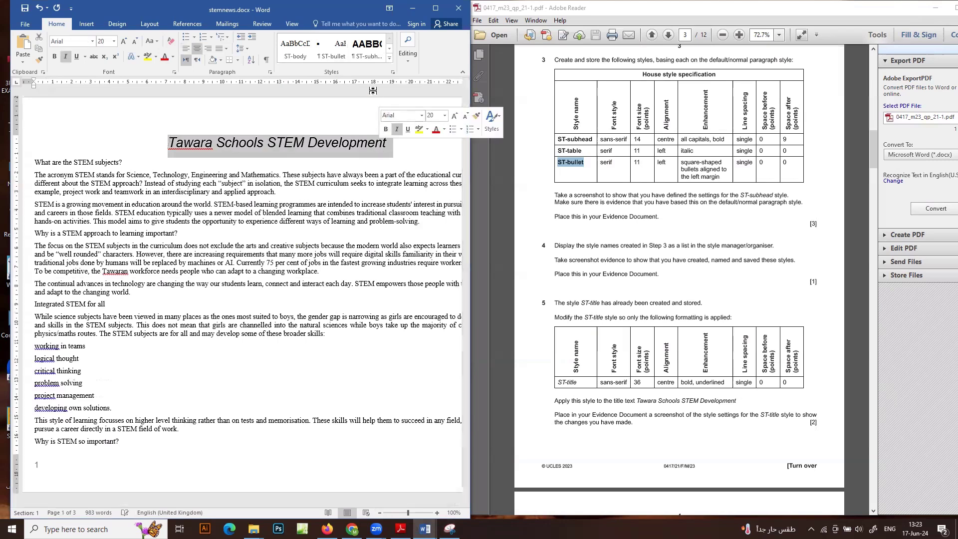
{"action": "left_click", "coordinate": [389, 59]}
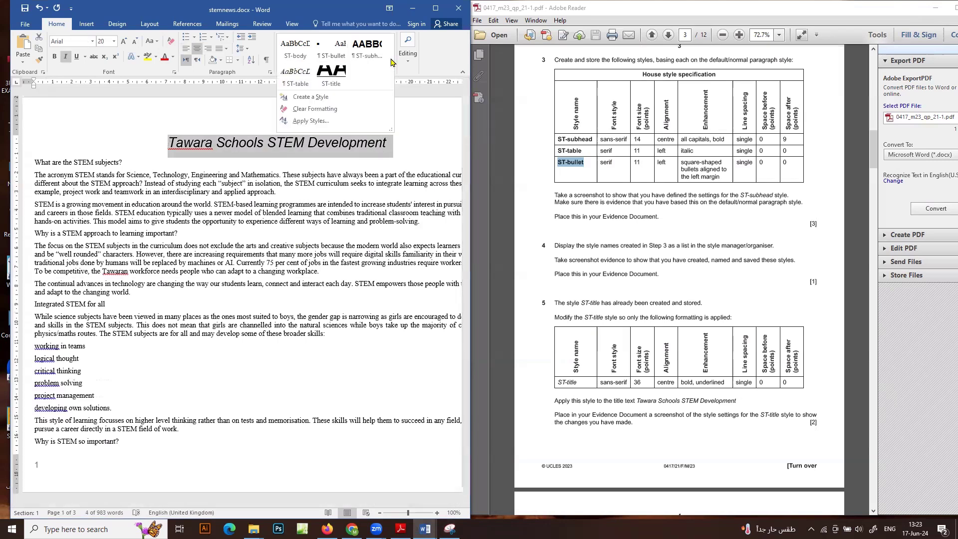
{"action": "left_click", "coordinate": [346, 75]}
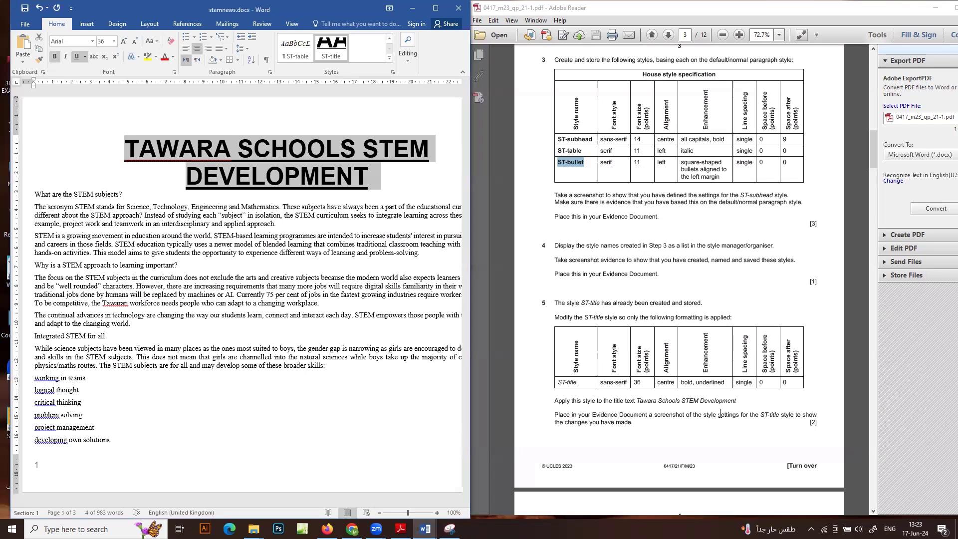
{"action": "scroll", "coordinate": [604, 416], "scroll_direction": "down", "scroll_amount": 3}
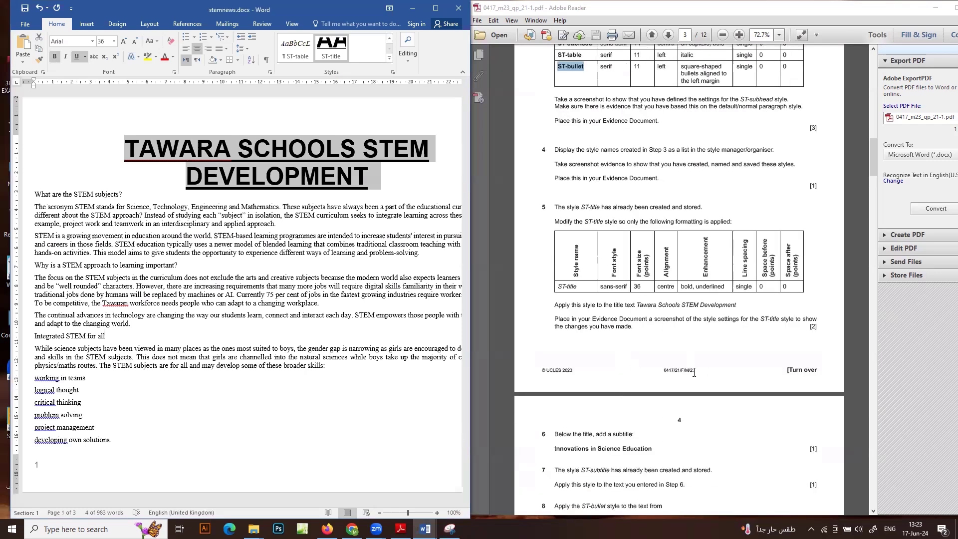
Step: Copy 'Innovations in Science Education' from the question paper onto a new line below the title
{"action": "scroll", "coordinate": [694, 372], "scroll_direction": "down", "scroll_amount": 4}
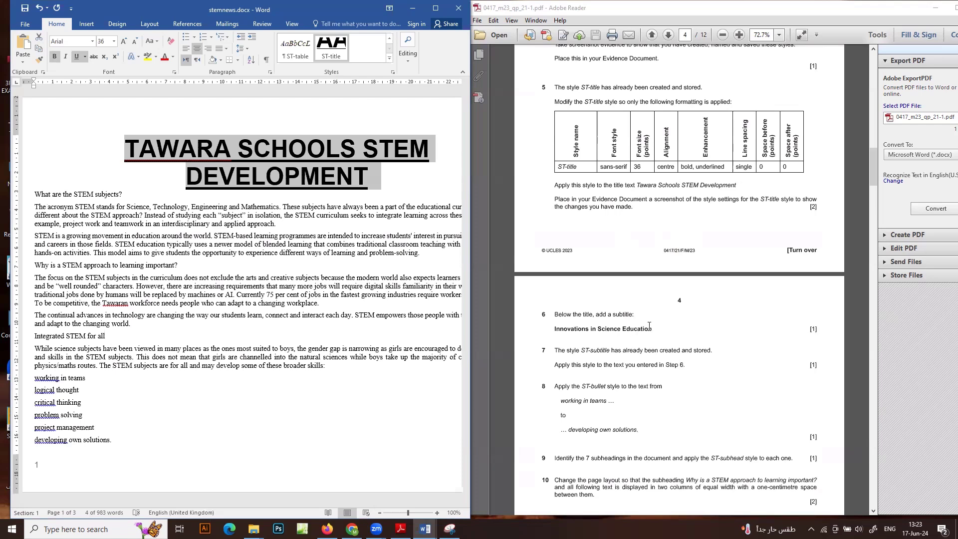
{"action": "left_click_drag", "start_coordinate": [653, 329], "coordinate": [554, 330]}
{"action": "right_click", "coordinate": [566, 330]}
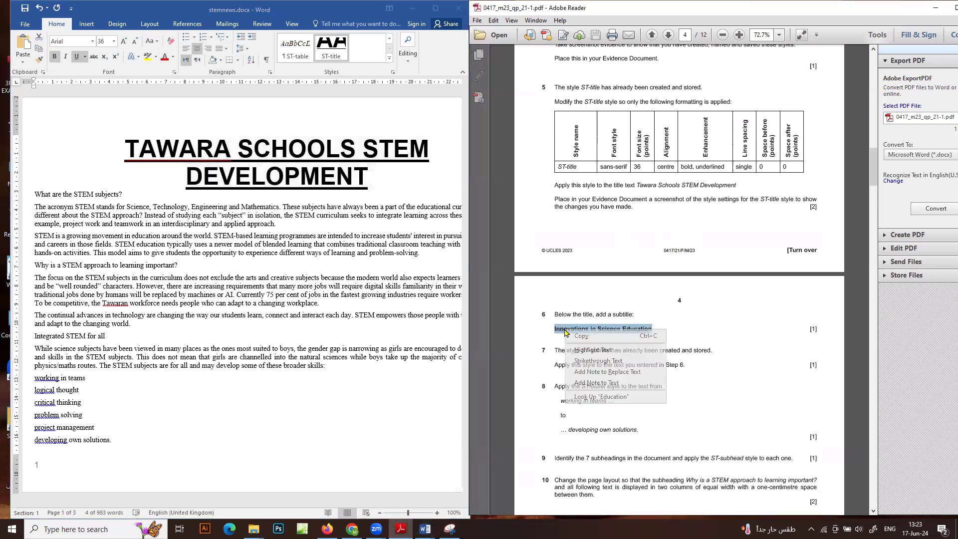
{"action": "left_click", "coordinate": [584, 336]}
{"action": "left_click", "coordinate": [374, 190]}
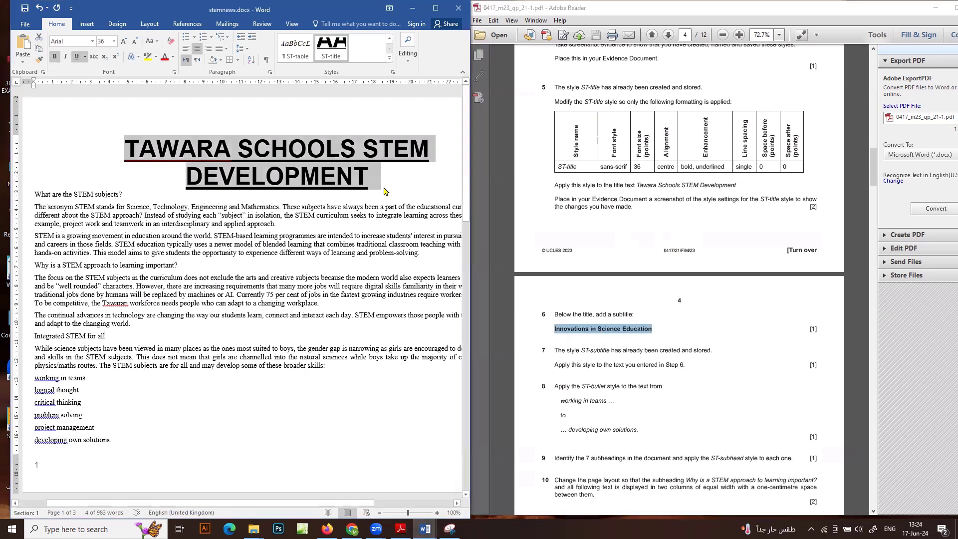
{"action": "key", "text": "Return"}
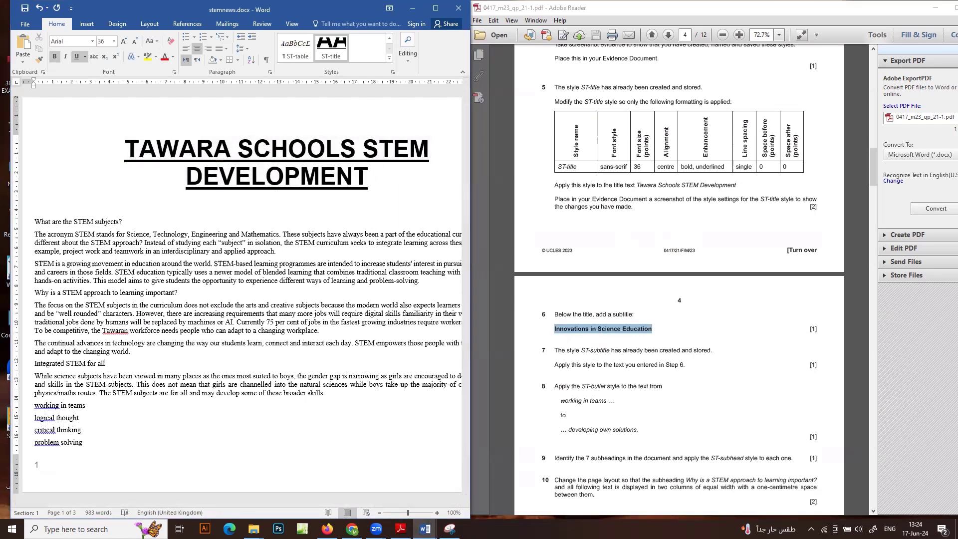
{"action": "key", "text": "ctrl+v"}
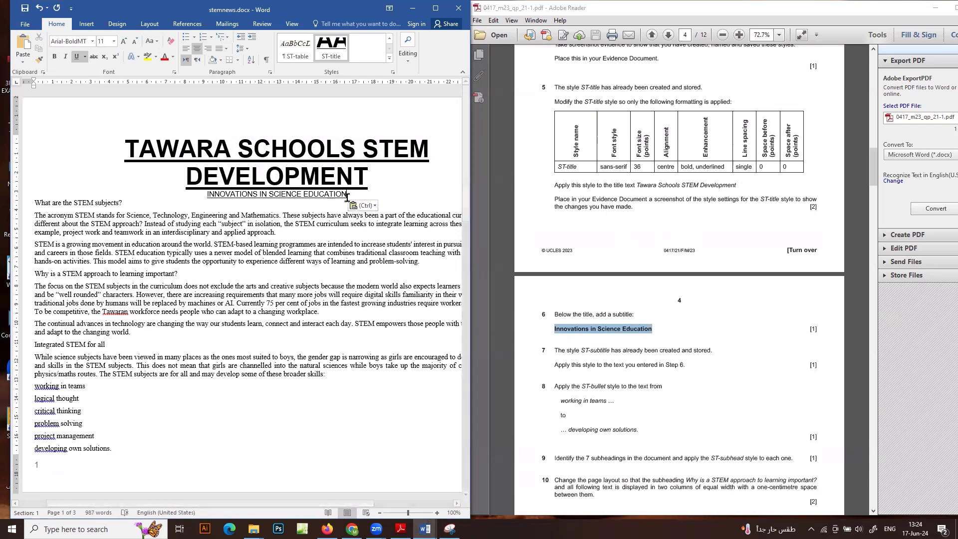
Step: Apply the ST-subtitle style to the pasted subtitle line
{"action": "left_click_drag", "start_coordinate": [349, 194], "coordinate": [213, 191]}
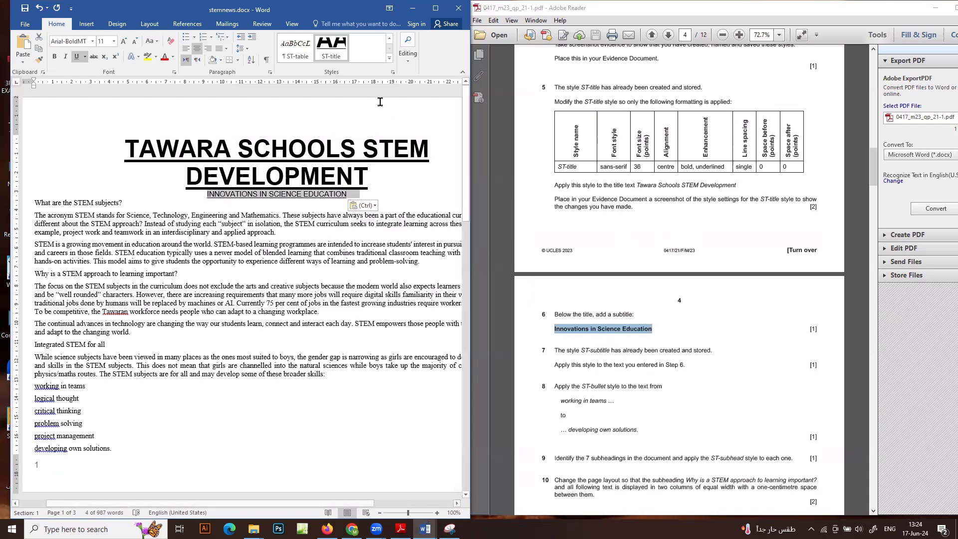
{"action": "left_click", "coordinate": [389, 60]}
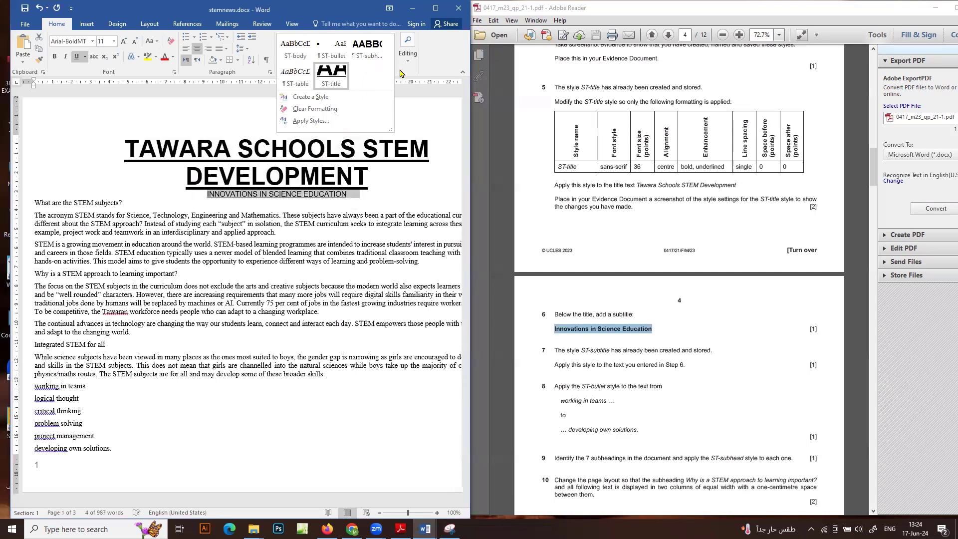
{"action": "left_click", "coordinate": [434, 71]}
{"action": "left_click", "coordinate": [393, 72]}
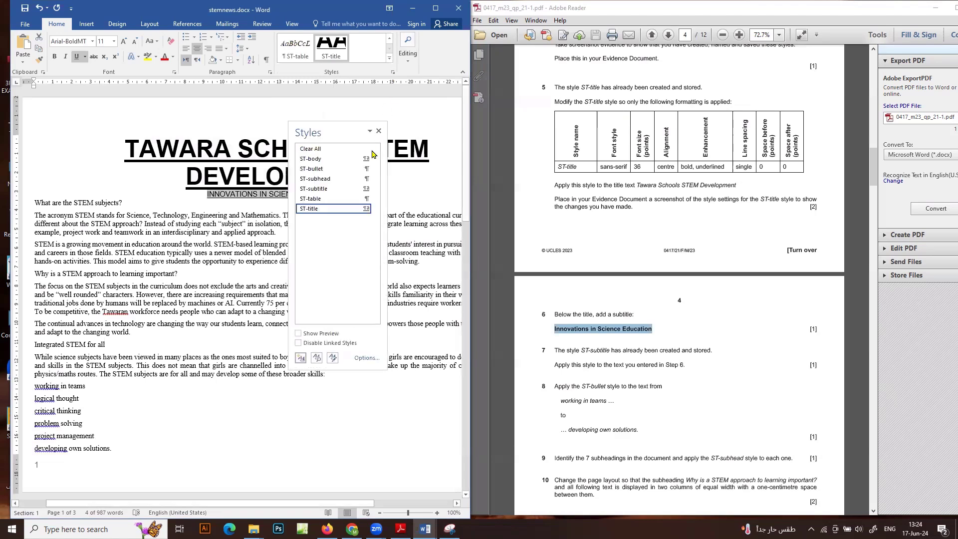
{"action": "left_click", "coordinate": [348, 193]}
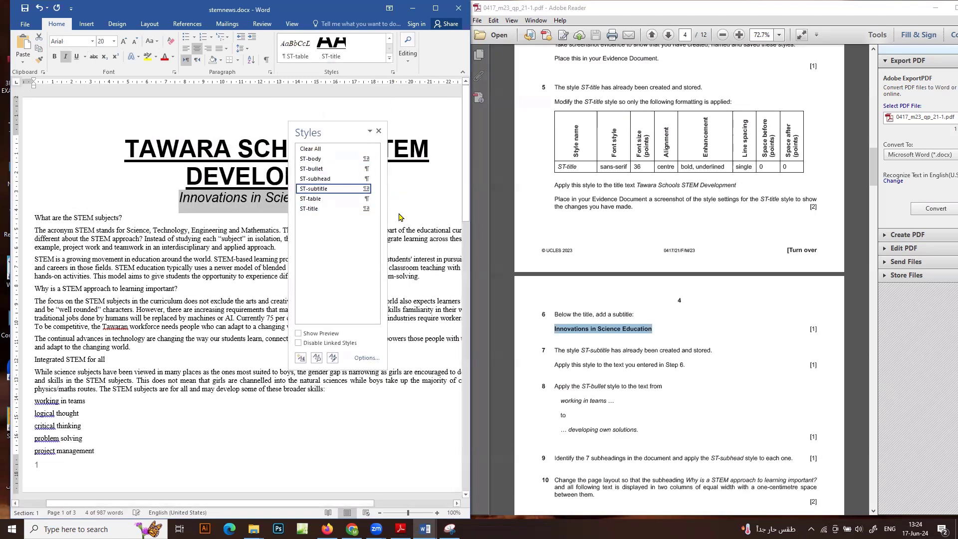
{"action": "left_click", "coordinate": [379, 130]}
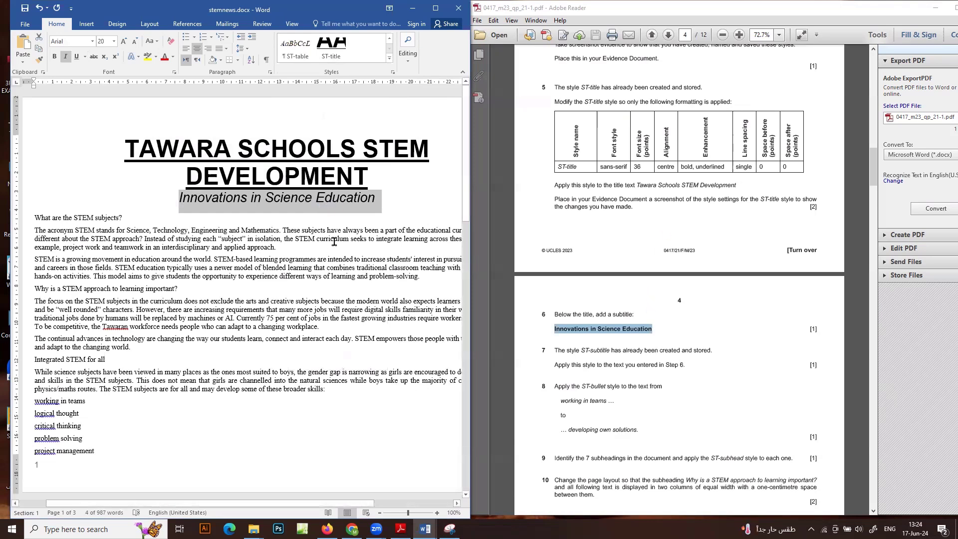
Step: Scroll the newsletter and question paper to locate the six skills list
{"action": "scroll", "coordinate": [715, 243], "scroll_direction": "up", "scroll_amount": 1}
{"action": "scroll", "coordinate": [715, 243], "scroll_direction": "up", "scroll_amount": 4}
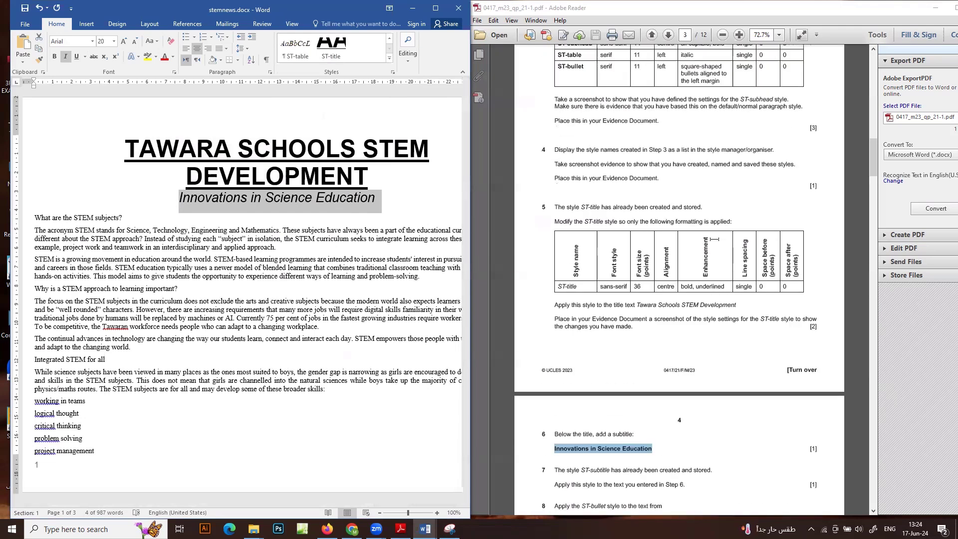
{"action": "scroll", "coordinate": [715, 243], "scroll_direction": "up", "scroll_amount": 2}
{"action": "scroll", "coordinate": [715, 243], "scroll_direction": "down", "scroll_amount": 6}
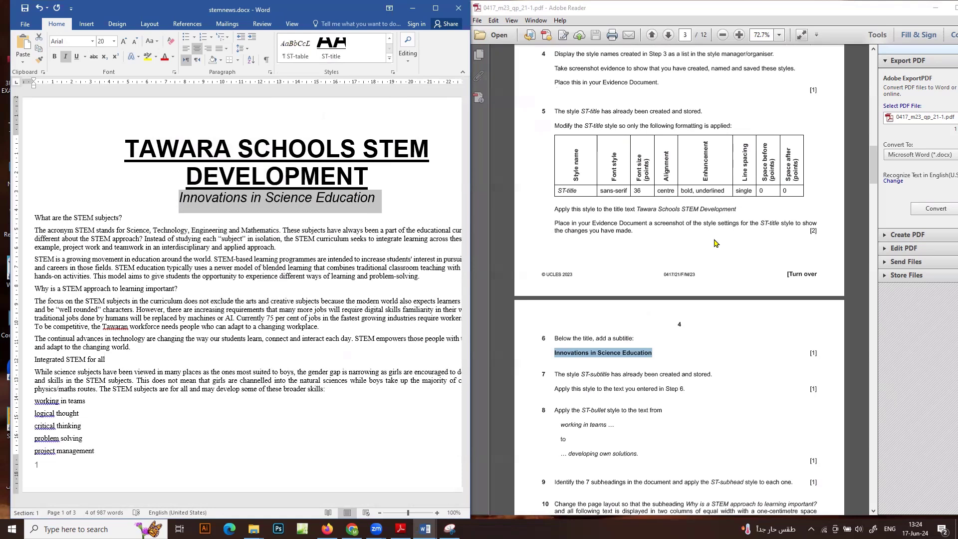
{"action": "scroll", "coordinate": [675, 317], "scroll_direction": "down", "scroll_amount": 2}
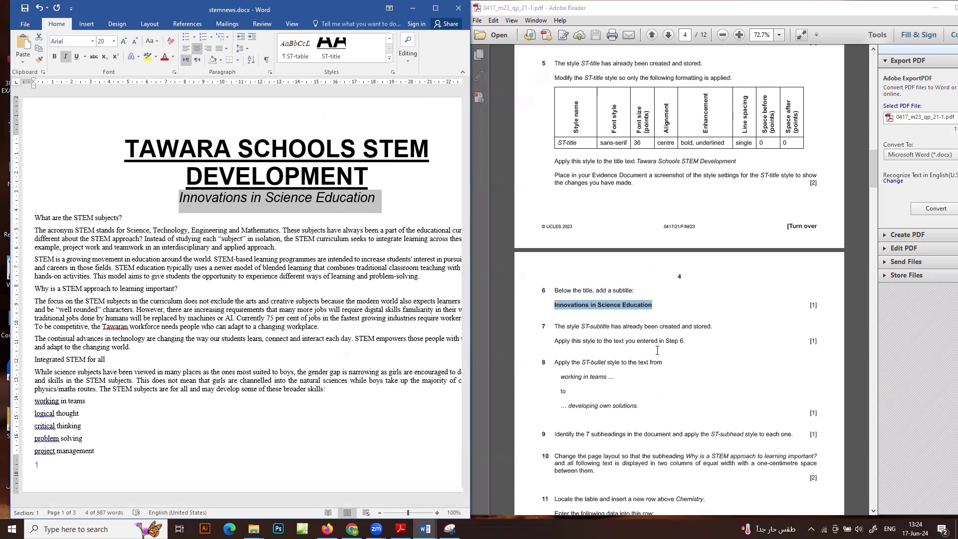
{"action": "left_click", "coordinate": [685, 341]}
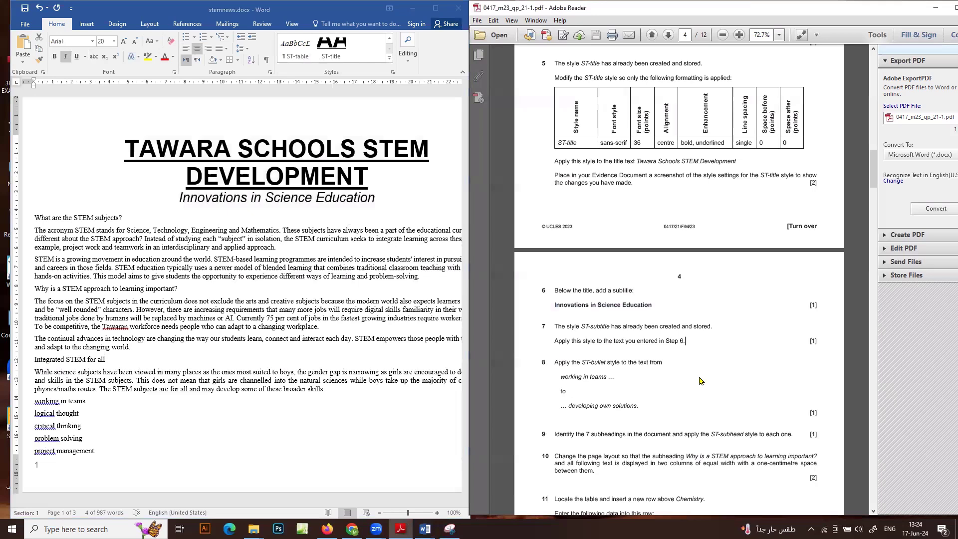
{"action": "scroll", "coordinate": [680, 353], "scroll_direction": "down", "scroll_amount": 3}
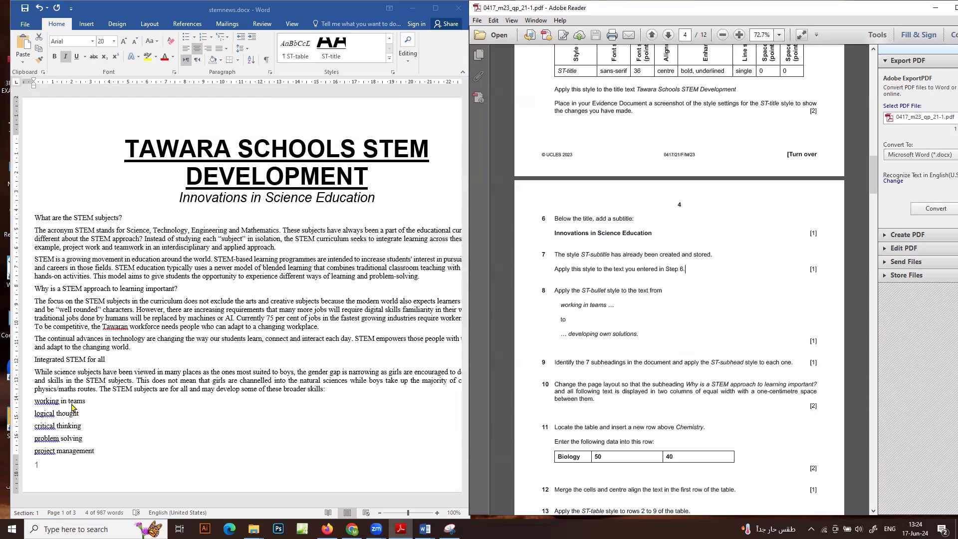
{"action": "scroll", "coordinate": [72, 406], "scroll_direction": "down", "scroll_amount": 3}
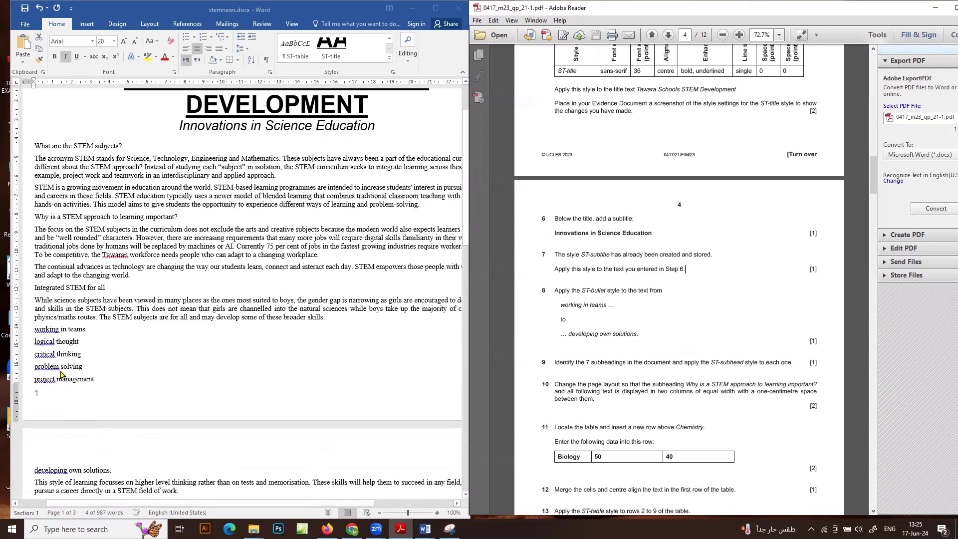
Step: Apply ST-bullet to the lines from 'working in teams' to 'developing own solutions'
{"action": "left_click", "coordinate": [42, 335]}
{"action": "left_click_drag", "start_coordinate": [38, 329], "coordinate": [99, 445]}
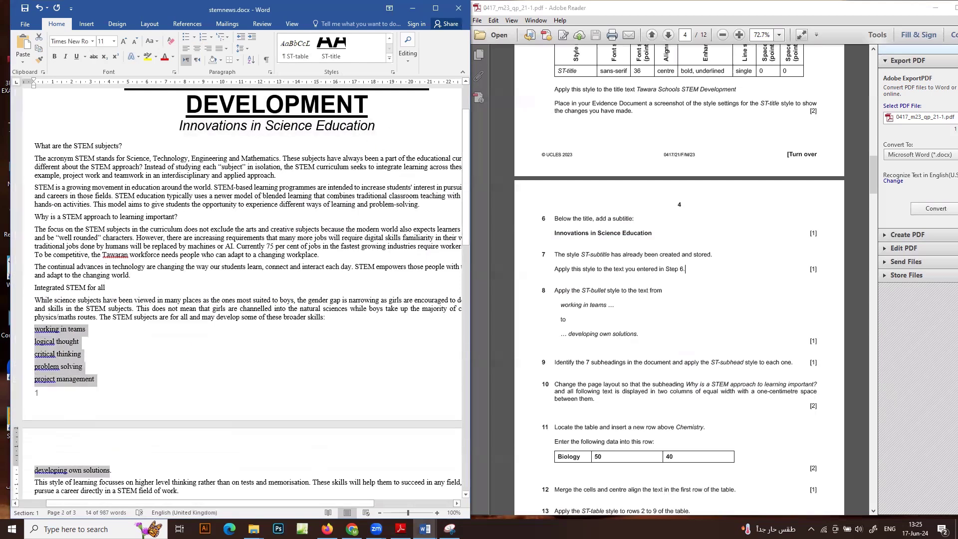
{"action": "left_click", "coordinate": [392, 74]}
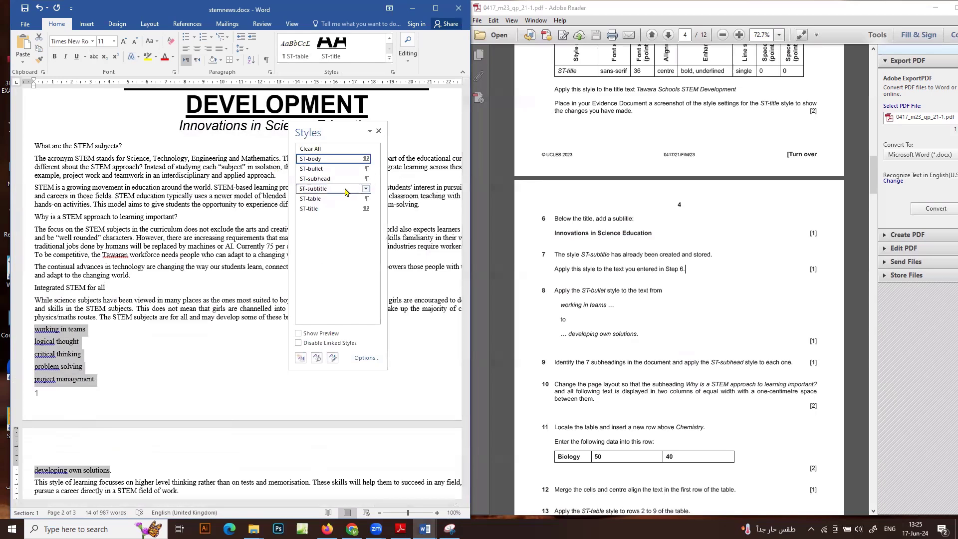
{"action": "left_click", "coordinate": [315, 168]}
{"action": "left_click", "coordinate": [379, 131]}
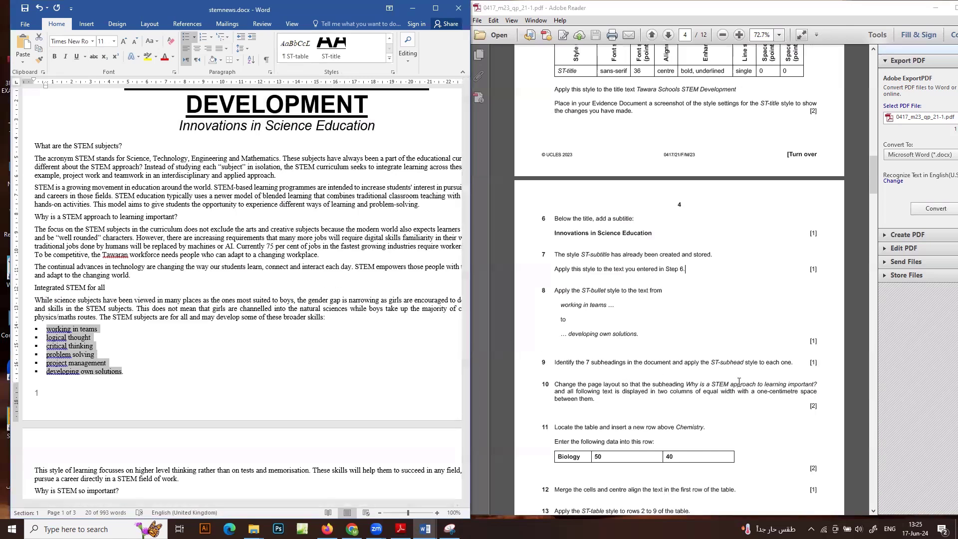
{"action": "left_click_drag", "start_coordinate": [126, 146], "coordinate": [34, 146]}
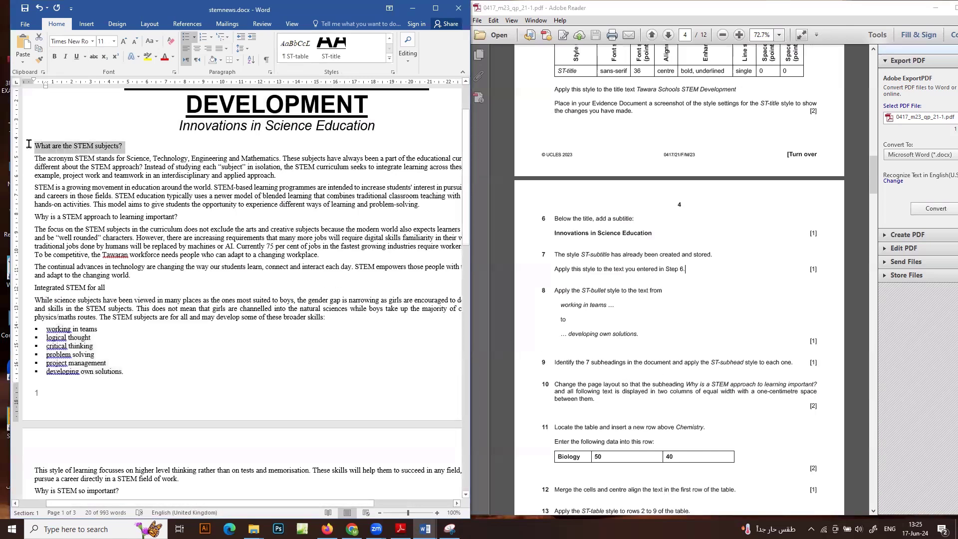
Step: Apply ST-subhead to the heading 'What are the STEM subjects?'
{"action": "left_click", "coordinate": [390, 59]}
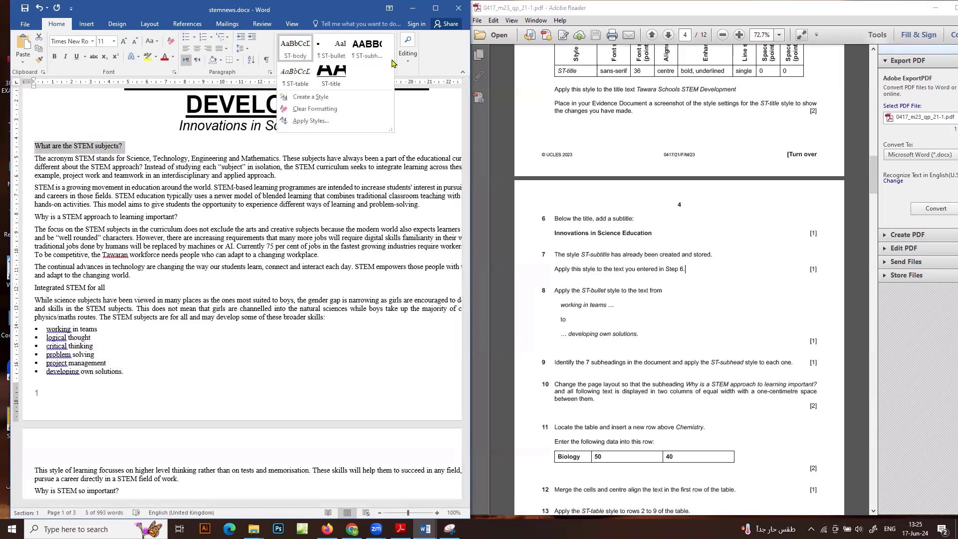
{"action": "left_click", "coordinate": [435, 72]}
{"action": "left_click", "coordinate": [392, 73]}
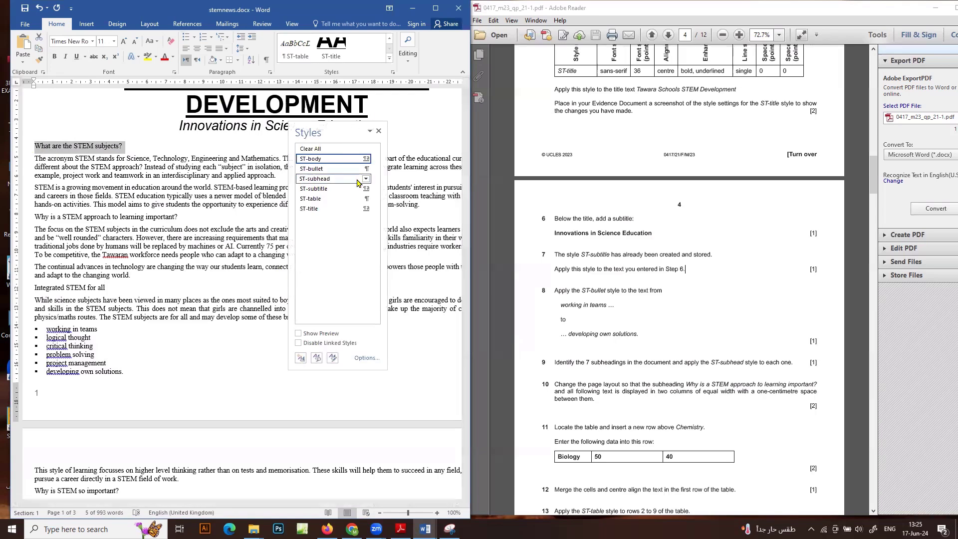
{"action": "left_click", "coordinate": [342, 180]}
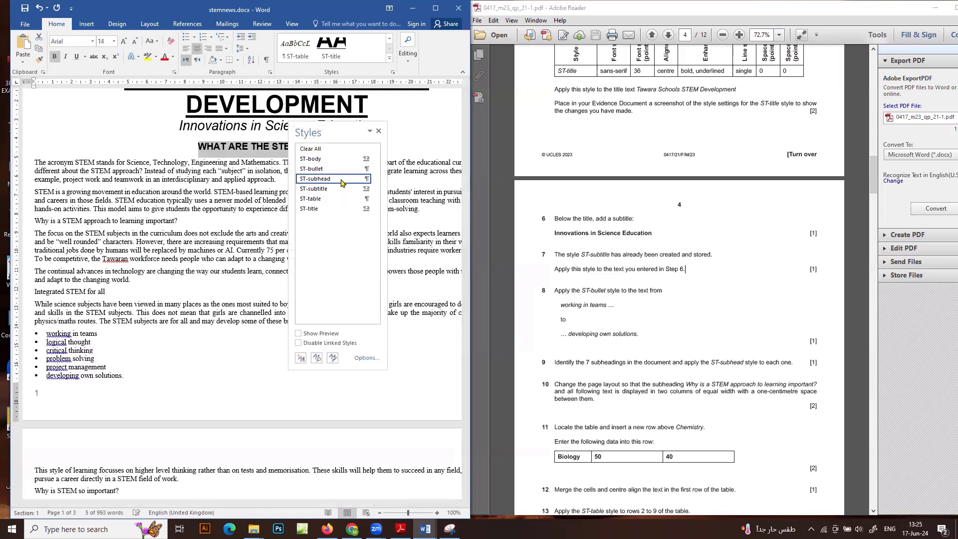
{"action": "left_click", "coordinate": [165, 200]}
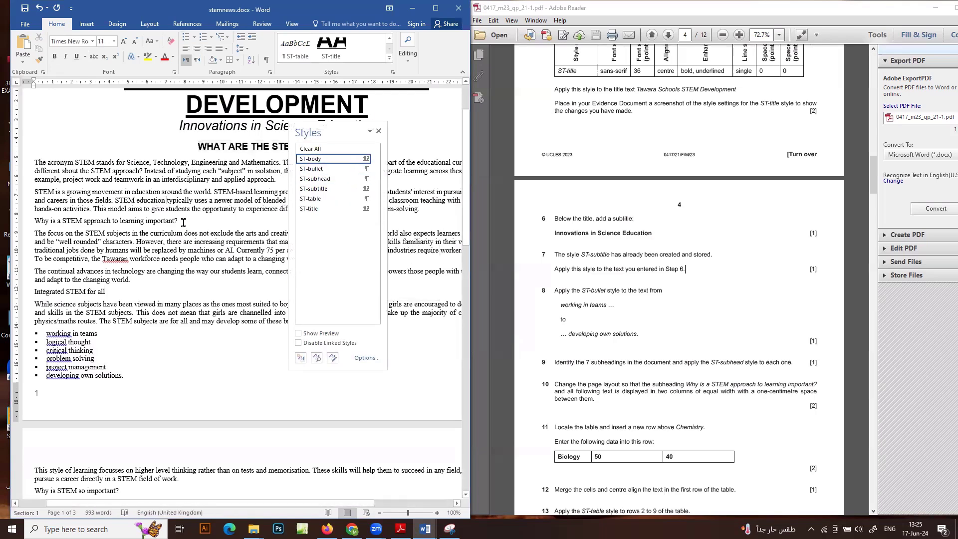
Step: Multi-select the other six subheadings through 'Moving into work or higher education' and apply ST-subhead
{"action": "left_click_drag", "start_coordinate": [183, 223], "coordinate": [35, 222]}
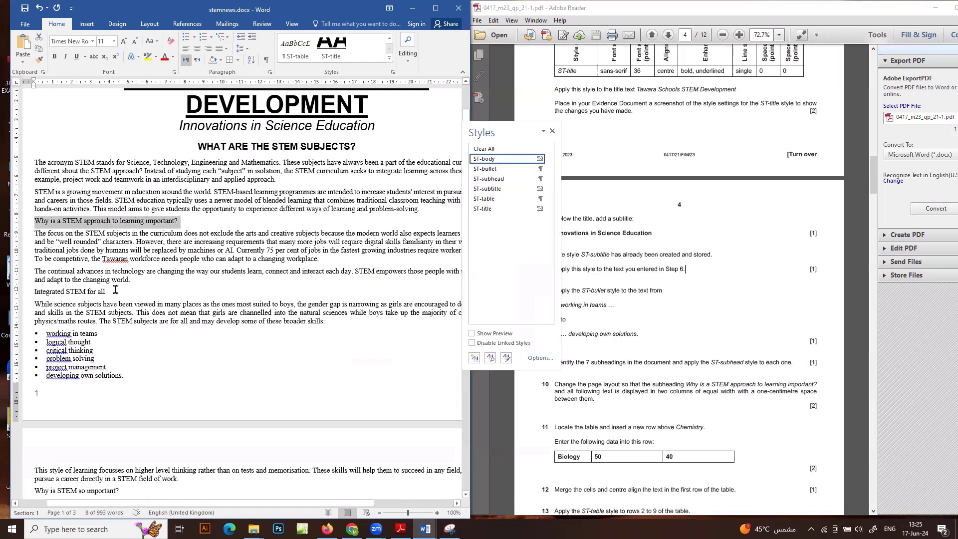
{"action": "left_click_drag", "start_coordinate": [114, 294], "coordinate": [34, 293]}
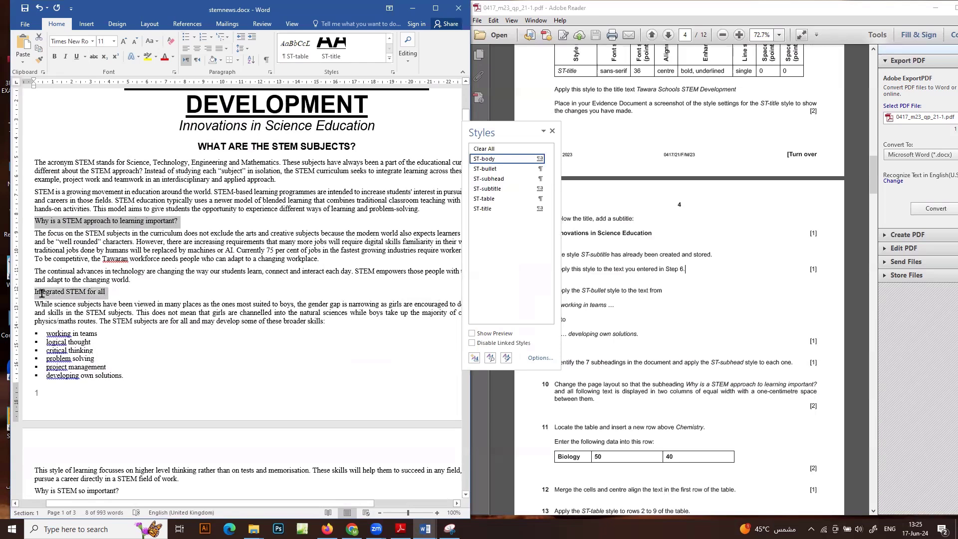
{"action": "scroll", "coordinate": [223, 302], "scroll_direction": "down", "scroll_amount": 8}
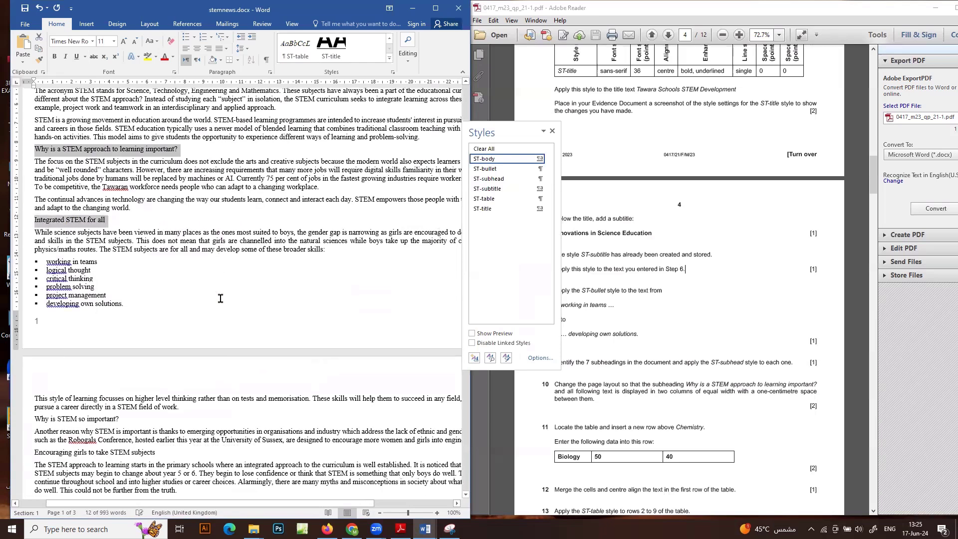
{"action": "left_click_drag", "start_coordinate": [122, 251], "coordinate": [34, 251]}
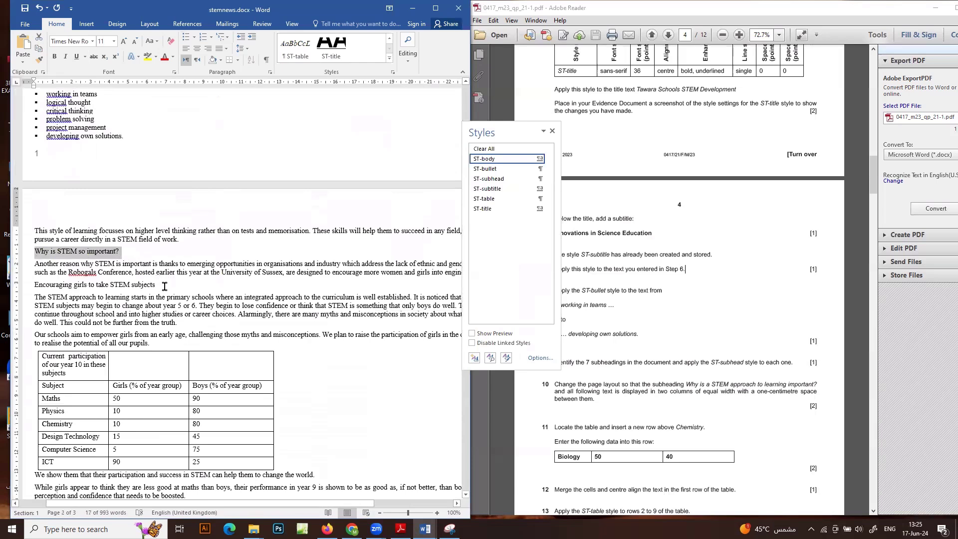
{"action": "left_click_drag", "start_coordinate": [164, 286], "coordinate": [34, 286]}
{"action": "scroll", "coordinate": [262, 351], "scroll_direction": "down", "scroll_amount": 3}
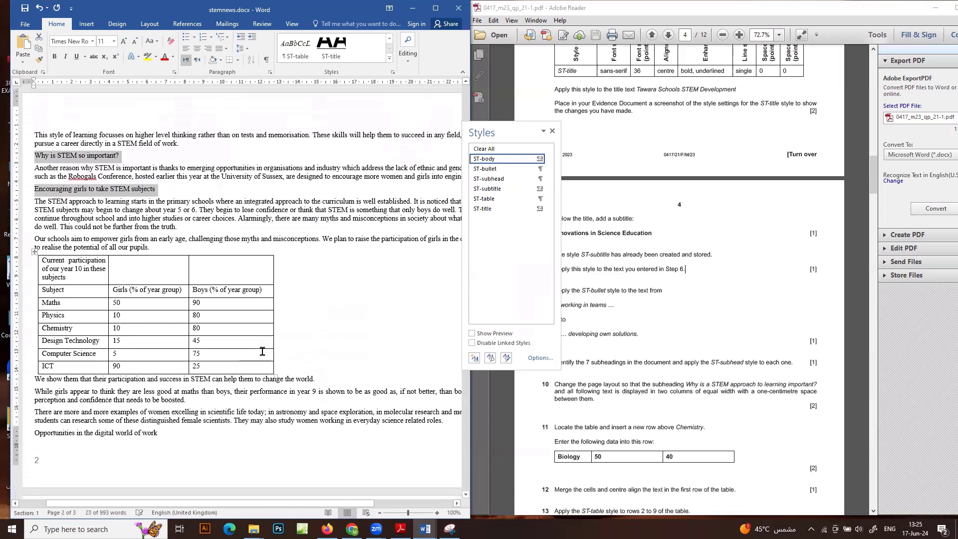
{"action": "scroll", "coordinate": [262, 352], "scroll_direction": "down", "scroll_amount": 4}
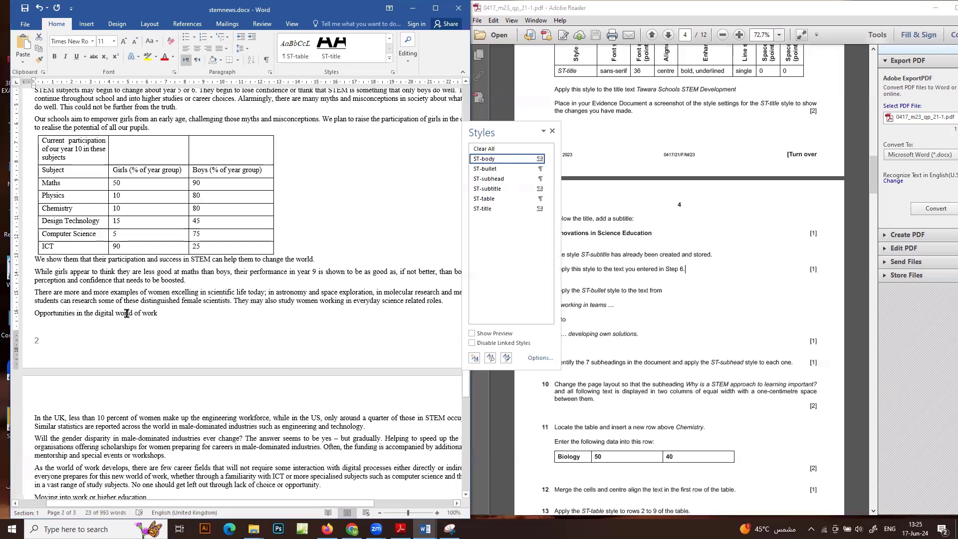
{"action": "left_click_drag", "start_coordinate": [127, 313], "coordinate": [40, 311]}
{"action": "scroll", "coordinate": [337, 382], "scroll_direction": "down", "scroll_amount": 5}
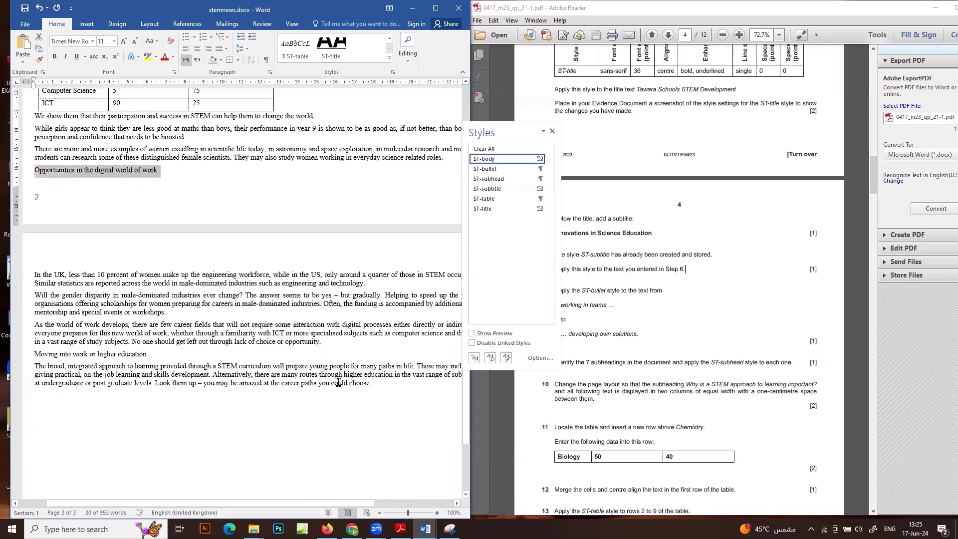
{"action": "left_click_drag", "start_coordinate": [95, 353], "coordinate": [34, 352]}
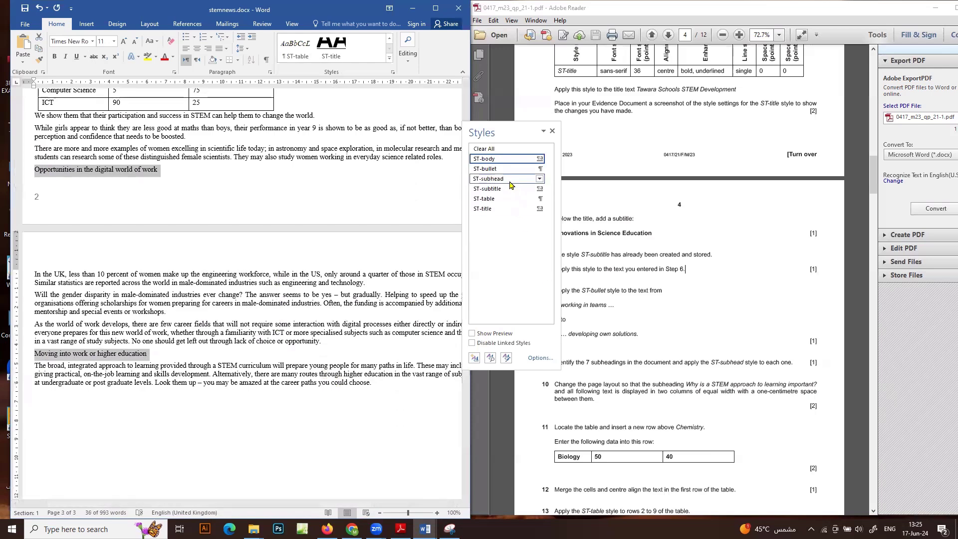
{"action": "left_click", "coordinate": [508, 179]}
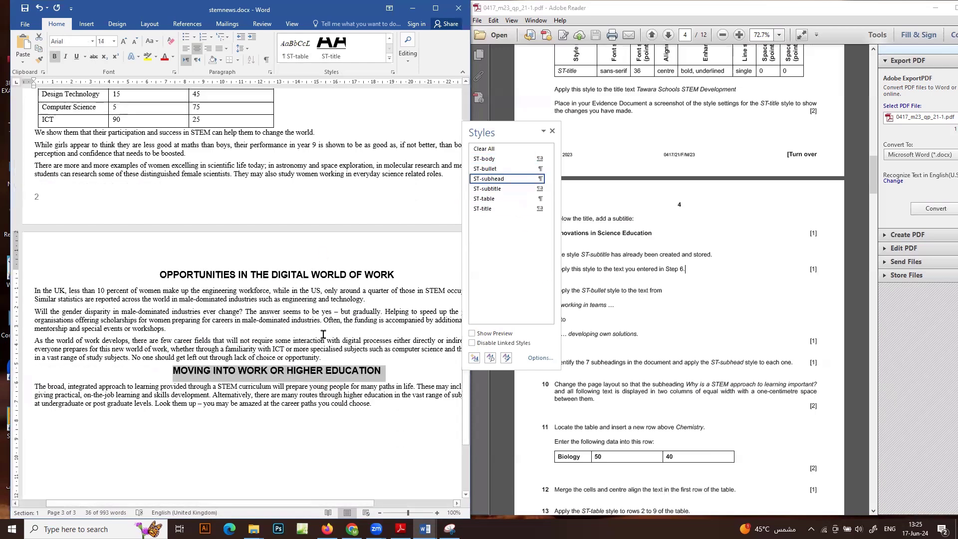
Step: Clear the subheading selection and close the Styles pane
{"action": "scroll", "coordinate": [323, 335], "scroll_direction": "up", "scroll_amount": 15}
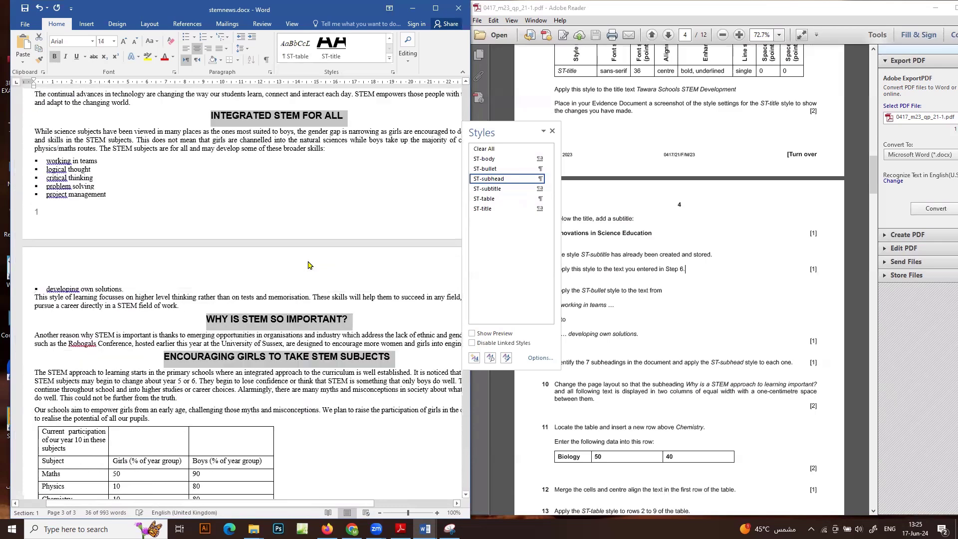
{"action": "scroll", "coordinate": [308, 264], "scroll_direction": "up", "scroll_amount": 10}
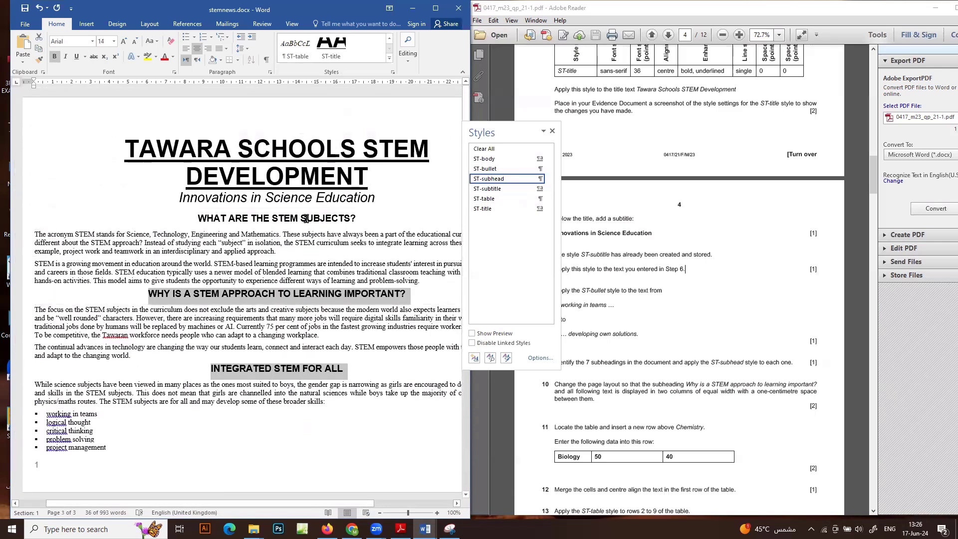
{"action": "left_click", "coordinate": [306, 218]}
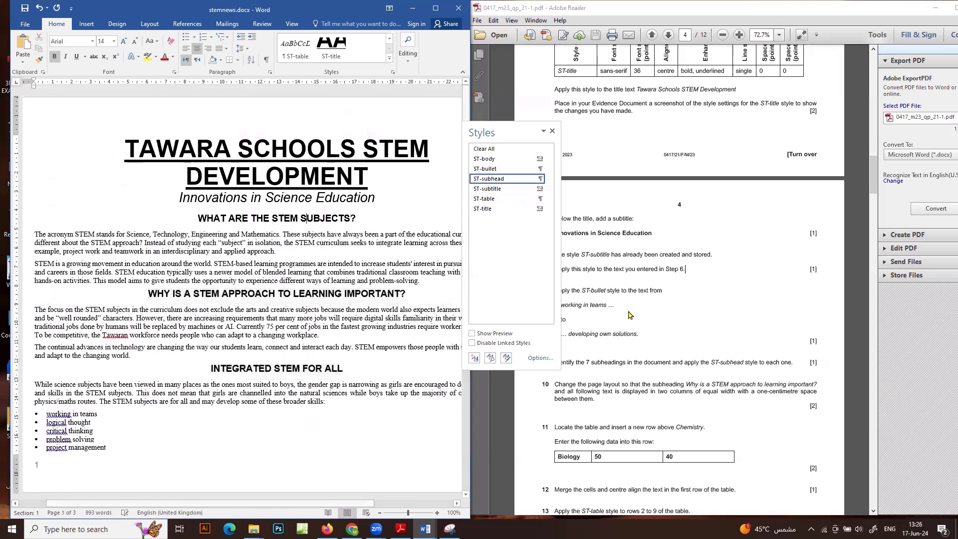
{"action": "left_click", "coordinate": [552, 131]}
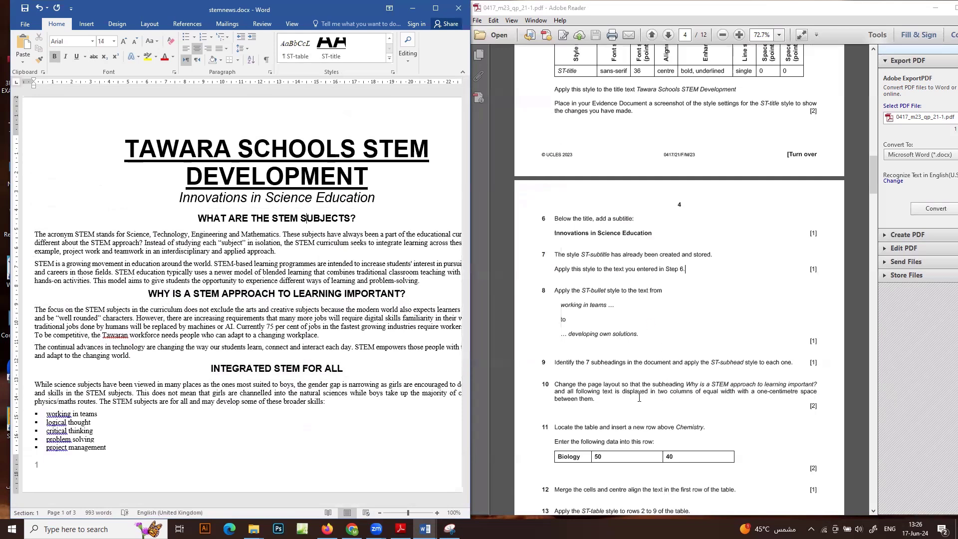
{"action": "scroll", "coordinate": [639, 398], "scroll_direction": "down", "scroll_amount": 1}
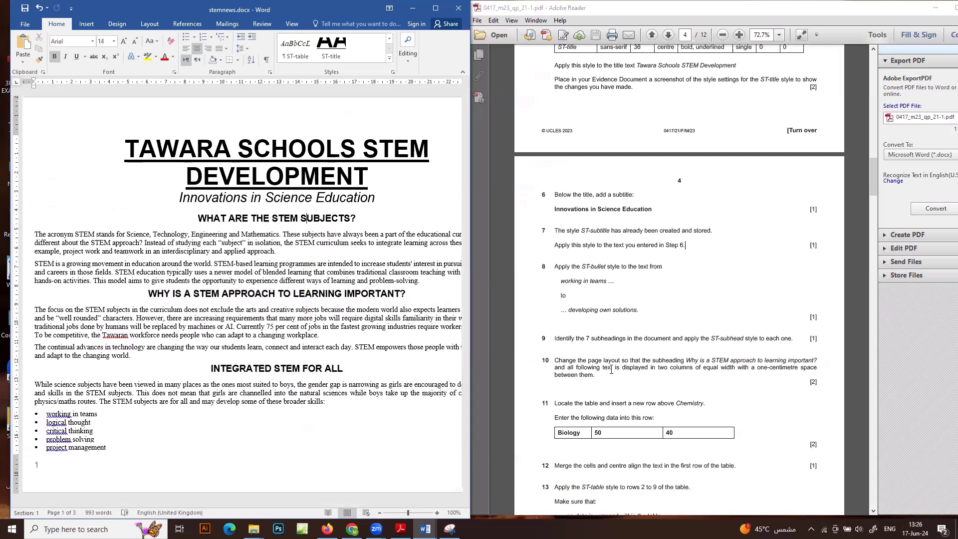
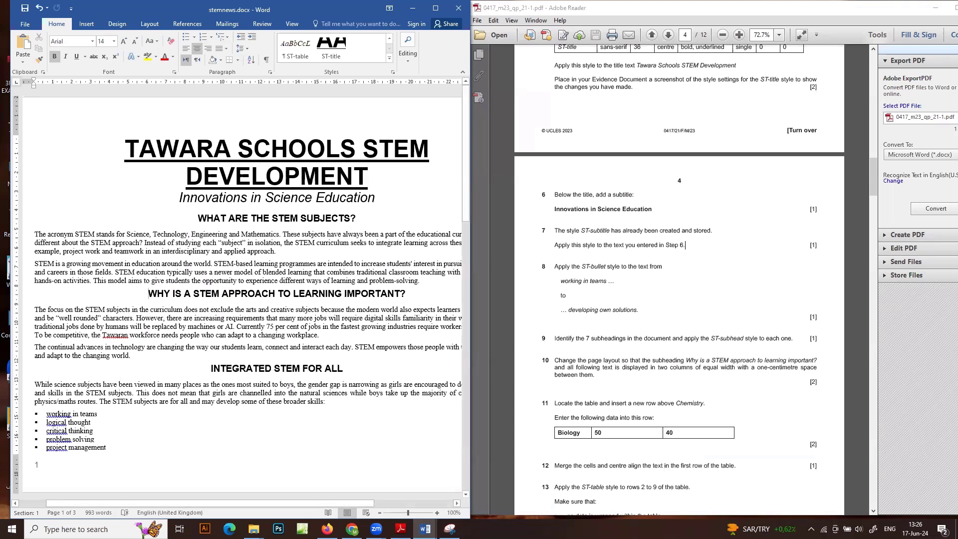
Step: Set the text from 'Why is a STEM approach to learning important?' onward in two columns, 1 cm apart
{"action": "key", "text": "shift+Down"}
{"action": "key", "text": "shift+Down"}
{"action": "key", "text": "shift+Down"}
{"action": "key", "text": "shift+Down"}
{"action": "key", "text": "shift+Down"}
{"action": "key", "text": "shift+Down"}
{"action": "key", "text": "shift+Down"}
{"action": "key", "text": "shift+Down"}
{"action": "key", "text": "shift+Down"}
{"action": "key", "text": "shift+Down"}
{"action": "key", "text": "shift+Down"}
{"action": "key", "text": "shift+Down"}
{"action": "key", "text": "shift+Down"}
{"action": "key", "text": "shift+Down"}
{"action": "key", "text": "shift+Down"}
{"action": "key", "text": "shift+Down"}
{"action": "key", "text": "shift+Down"}
{"action": "key", "text": "shift+Down"}
{"action": "key", "text": "shift+Down"}
{"action": "key", "text": "shift+Down"}
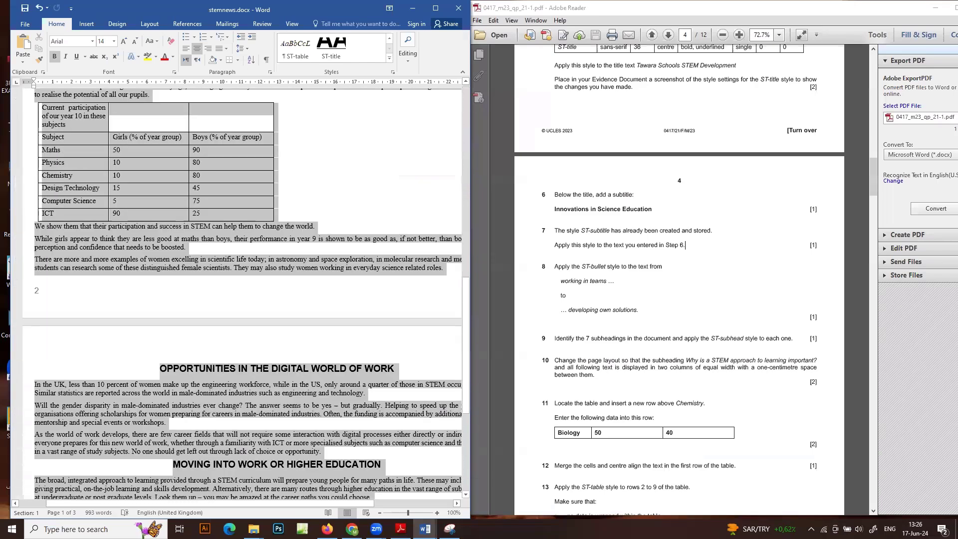
{"action": "key", "text": "shift+Down"}
{"action": "key", "text": "shift+Down"}
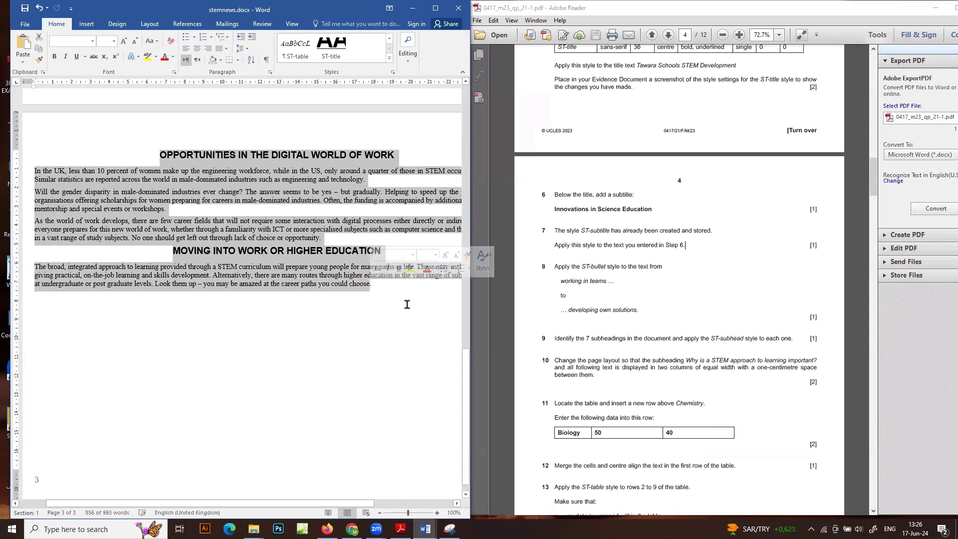
{"action": "left_click", "coordinate": [149, 23]}
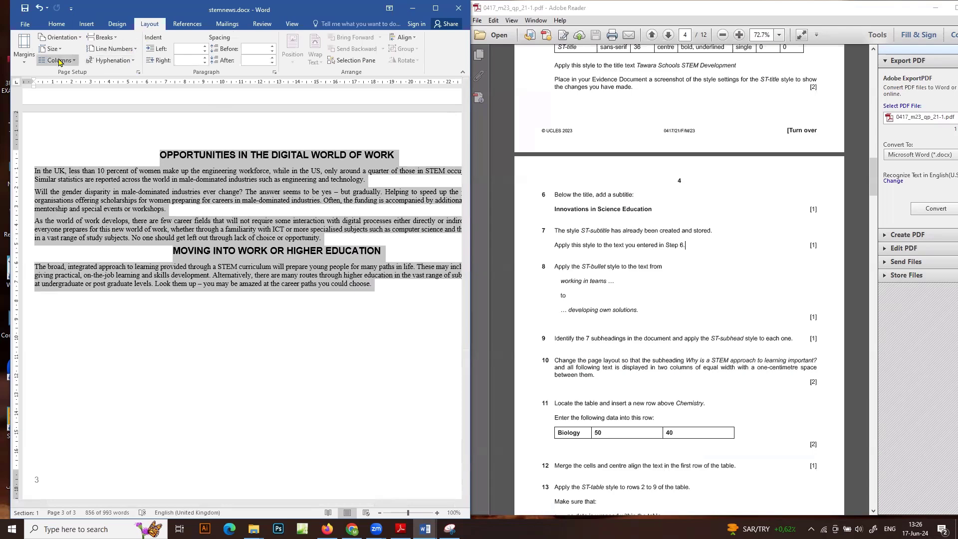
{"action": "left_click", "coordinate": [75, 61]}
{"action": "left_click", "coordinate": [75, 183]}
{"action": "left_click", "coordinate": [204, 202]}
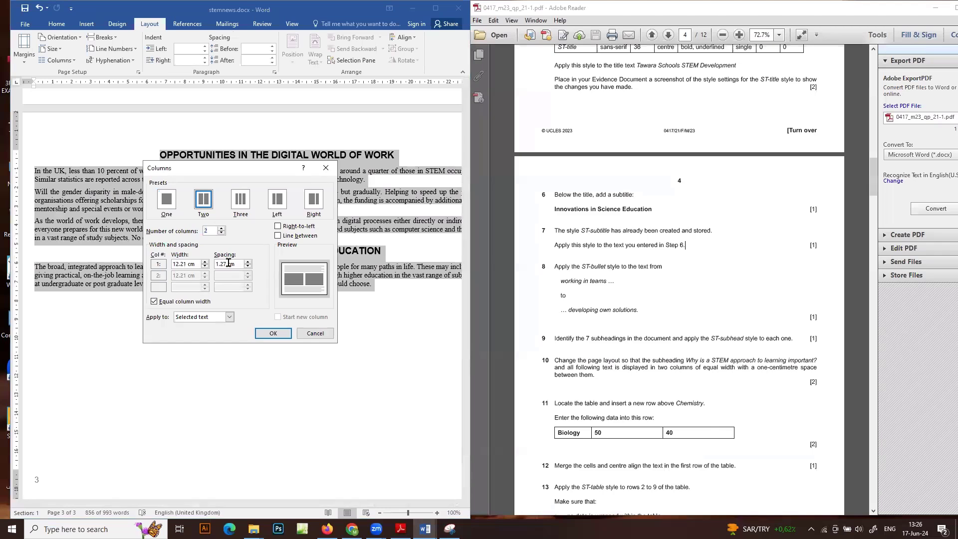
{"action": "left_click", "coordinate": [228, 263]}
{"action": "key", "text": "BackSpace"}
{"action": "key", "text": "BackSpace"}
{"action": "key", "text": "BackSpace"}
{"action": "left_click", "coordinate": [273, 333]}
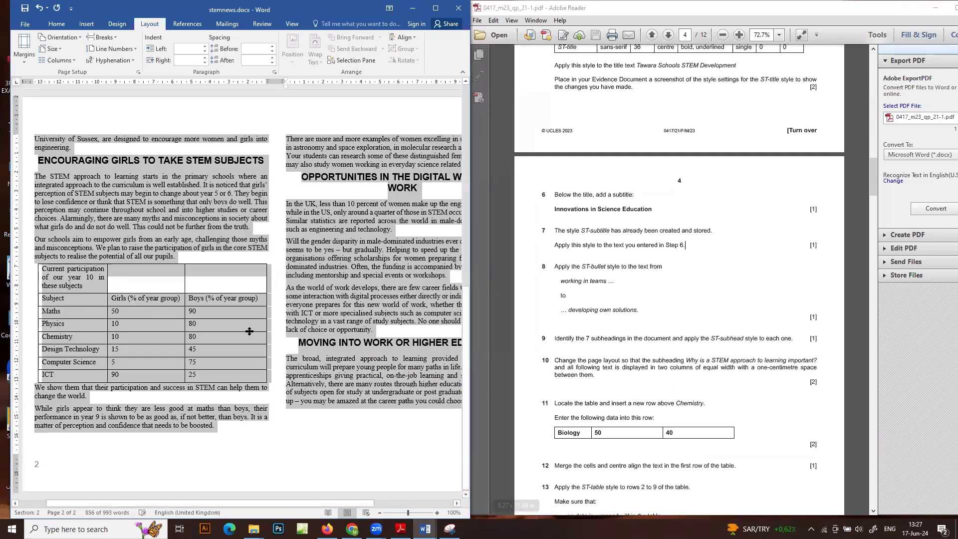
Step: Scroll through the newsletter to check the new two-column layout
{"action": "scroll", "coordinate": [237, 349], "scroll_direction": "up", "scroll_amount": 1}
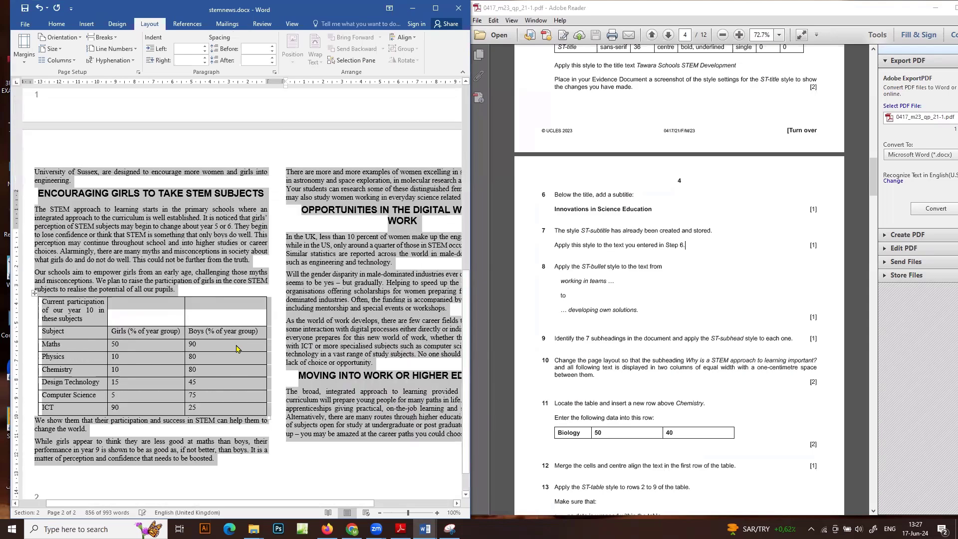
{"action": "scroll", "coordinate": [236, 349], "scroll_direction": "up", "scroll_amount": 11}
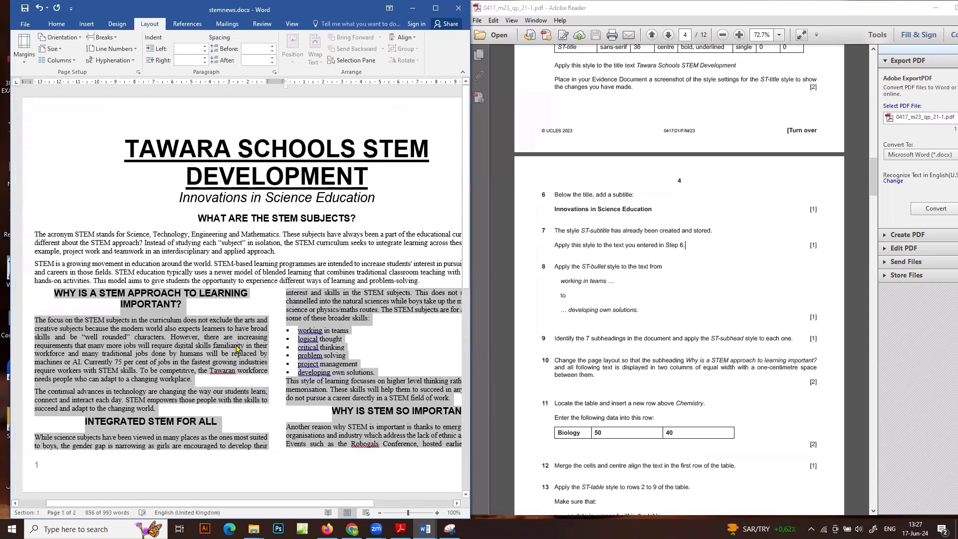
{"action": "scroll", "coordinate": [237, 348], "scroll_direction": "down", "scroll_amount": 2}
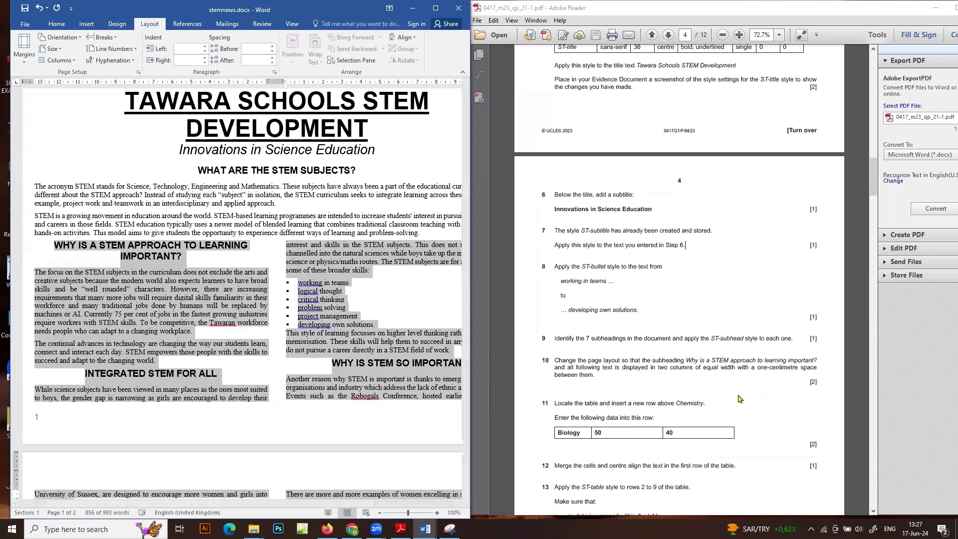
{"action": "scroll", "coordinate": [667, 380], "scroll_direction": "down", "scroll_amount": 4}
{"action": "scroll", "coordinate": [575, 316], "scroll_direction": "down", "scroll_amount": 1}
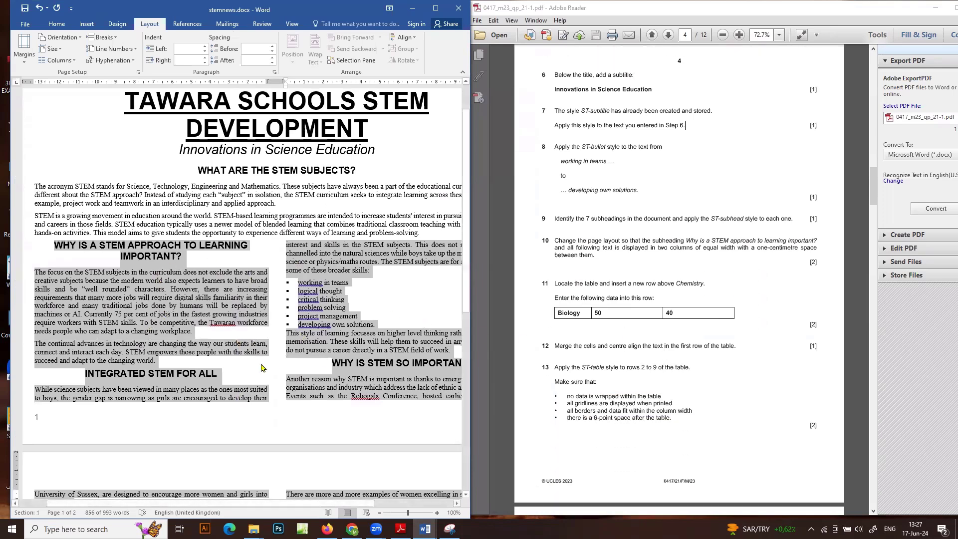
{"action": "scroll", "coordinate": [263, 367], "scroll_direction": "down", "scroll_amount": 1}
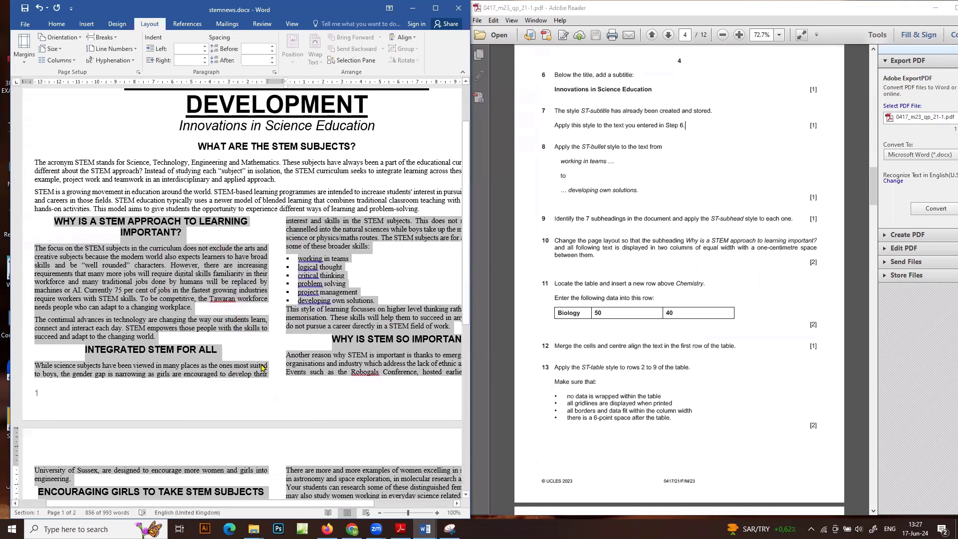
{"action": "scroll", "coordinate": [263, 367], "scroll_direction": "down", "scroll_amount": 10}
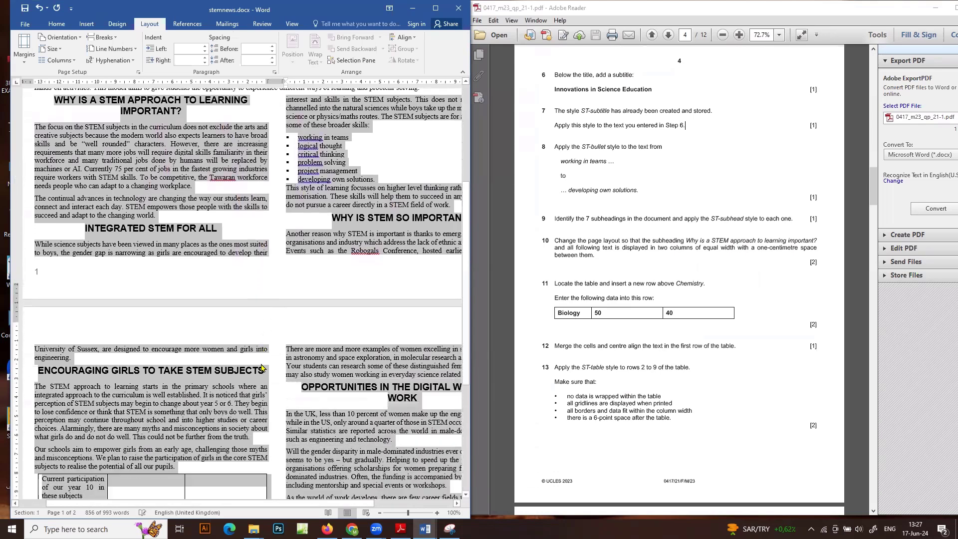
Step: Insert a new empty table row above the Chemistry row
{"action": "left_click", "coordinate": [93, 421]}
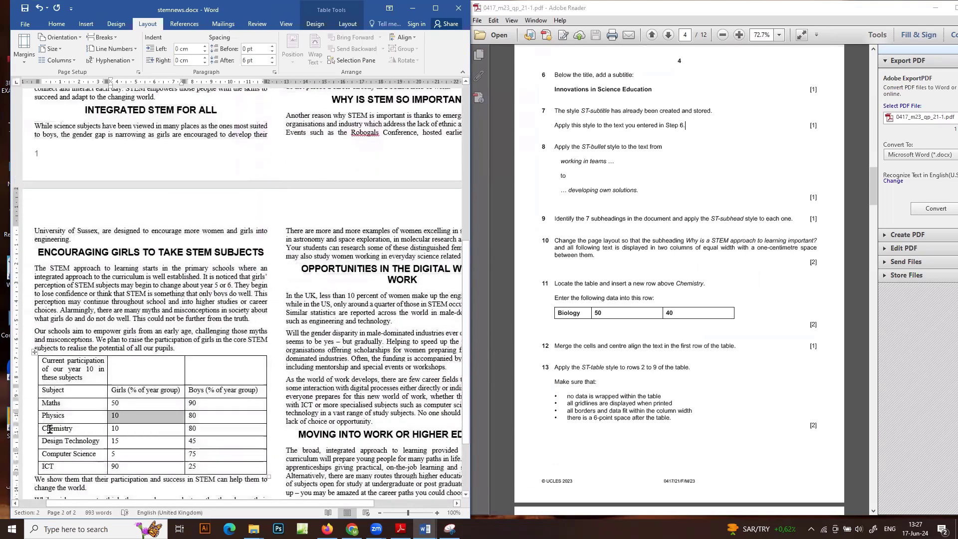
{"action": "left_click", "coordinate": [42, 428]}
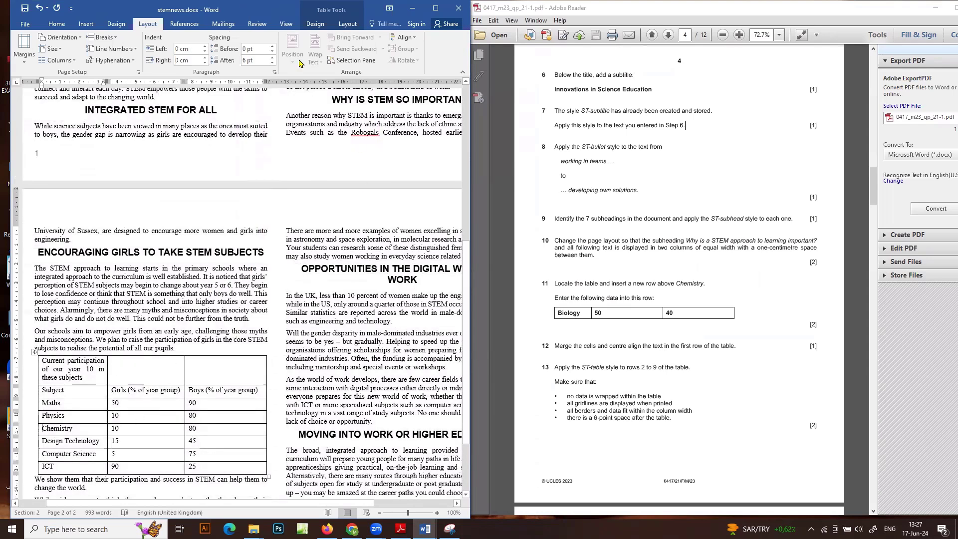
{"action": "left_click", "coordinate": [348, 26]}
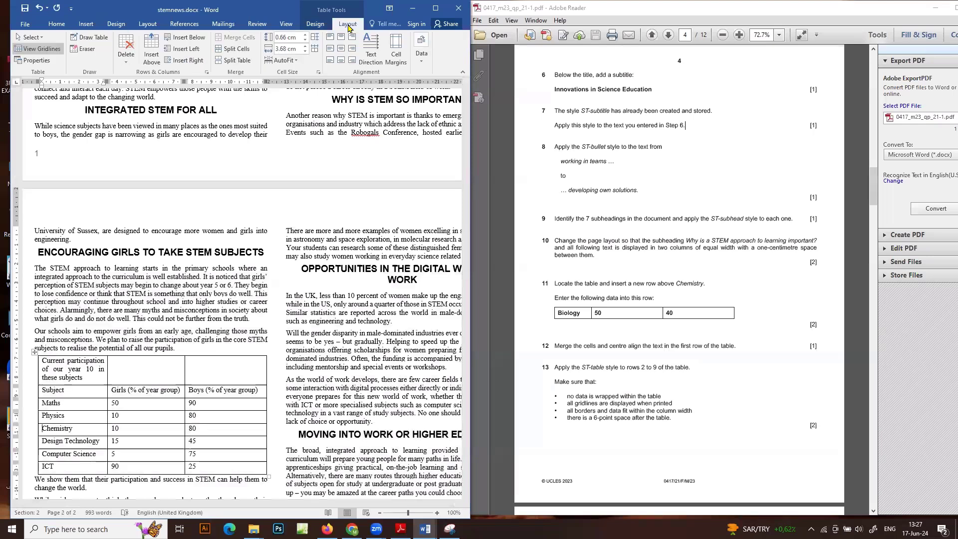
{"action": "left_click", "coordinate": [434, 10]}
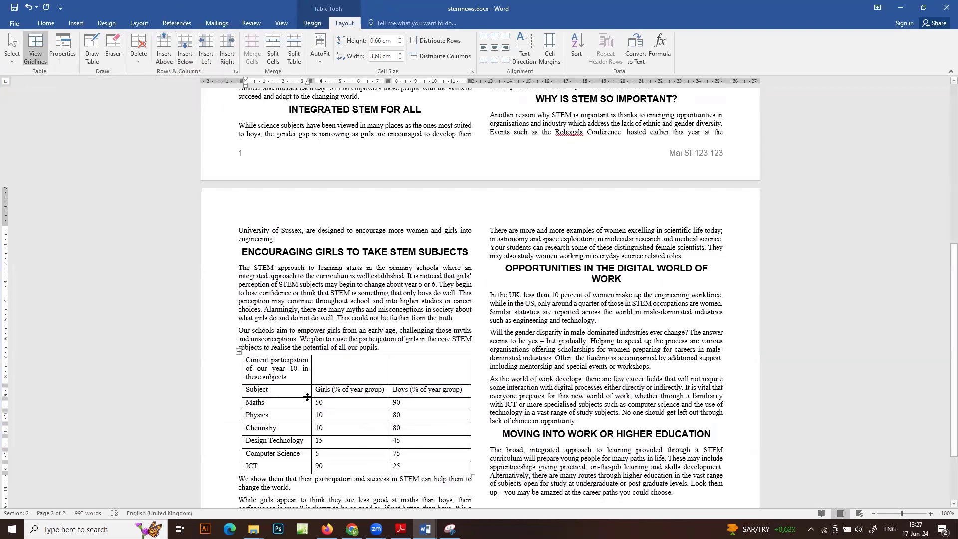
{"action": "left_click", "coordinate": [298, 429]}
{"action": "left_click", "coordinate": [164, 55]}
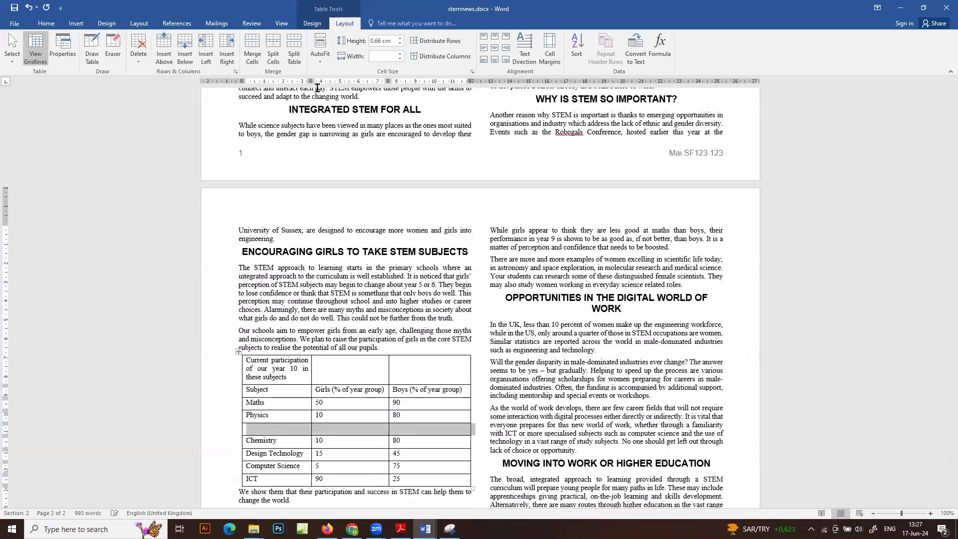
Step: Fill the new row with Biology (copied from the exam paper), 50 and 40
{"action": "left_click", "coordinate": [923, 8]}
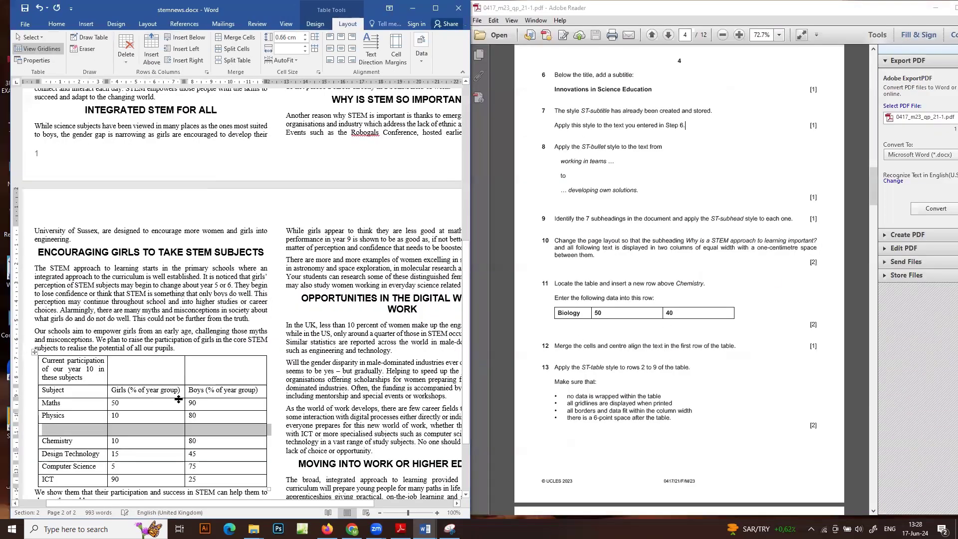
{"action": "double_click", "coordinate": [565, 314]}
{"action": "key", "text": "ctrl+c"}
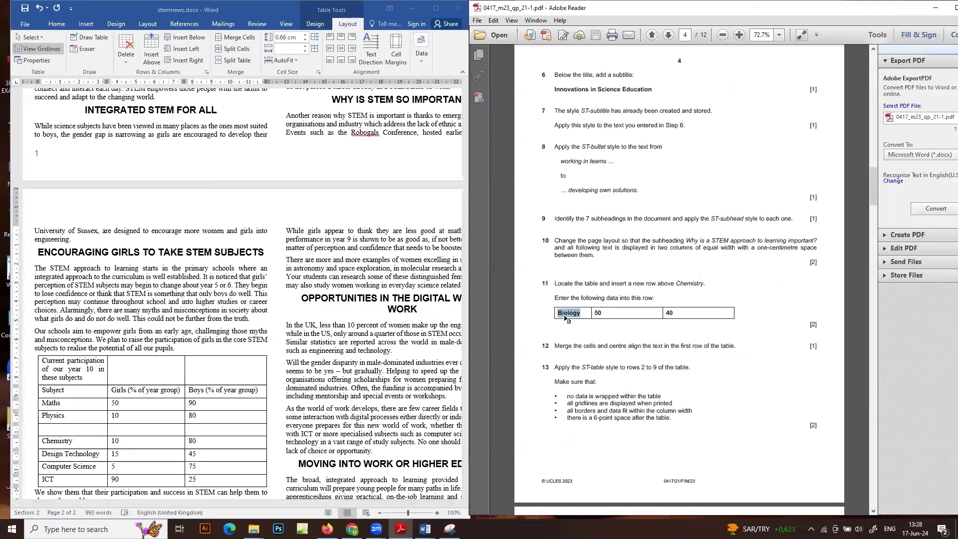
{"action": "left_click", "coordinate": [64, 428]}
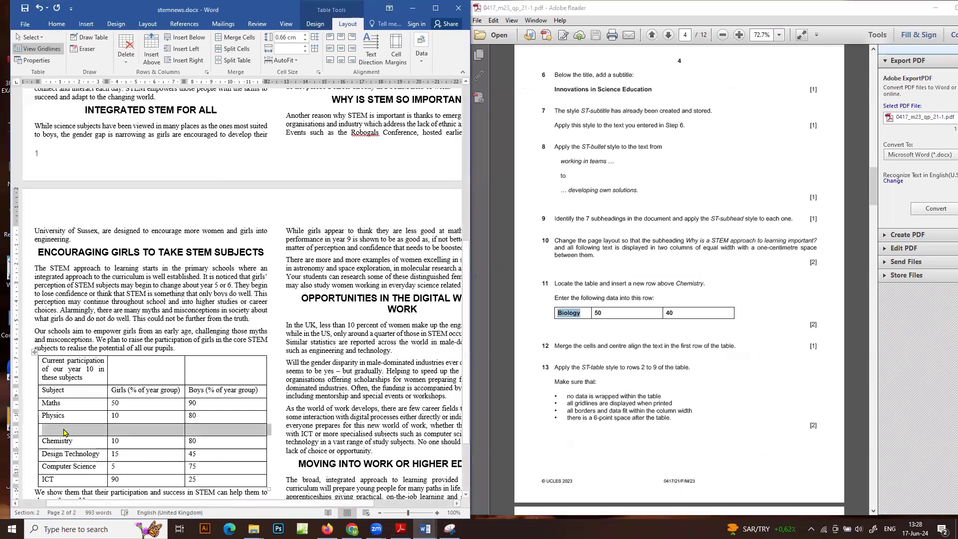
{"action": "left_click", "coordinate": [64, 428]}
{"action": "key", "text": "ctrl+v"}
{"action": "key", "text": "Tab"}
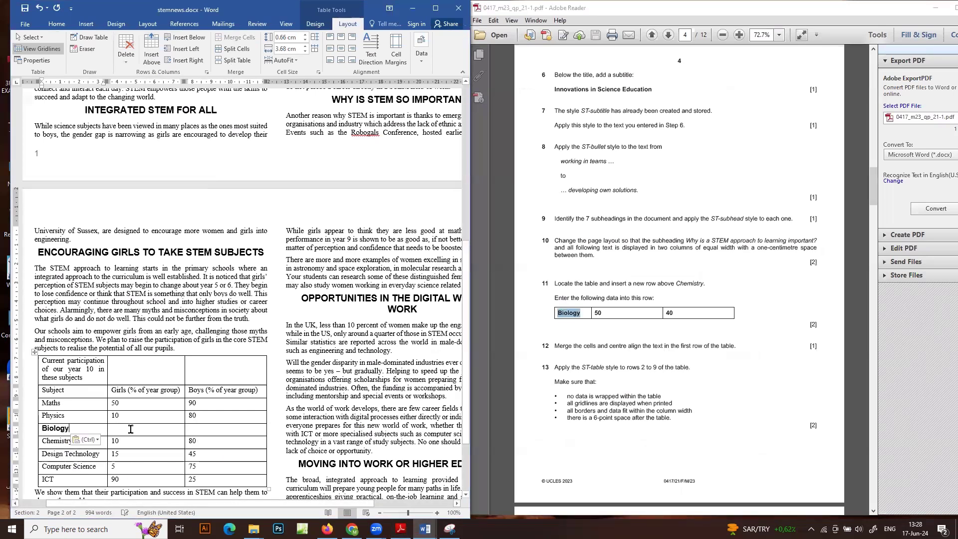
{"action": "type", "text": "50"}
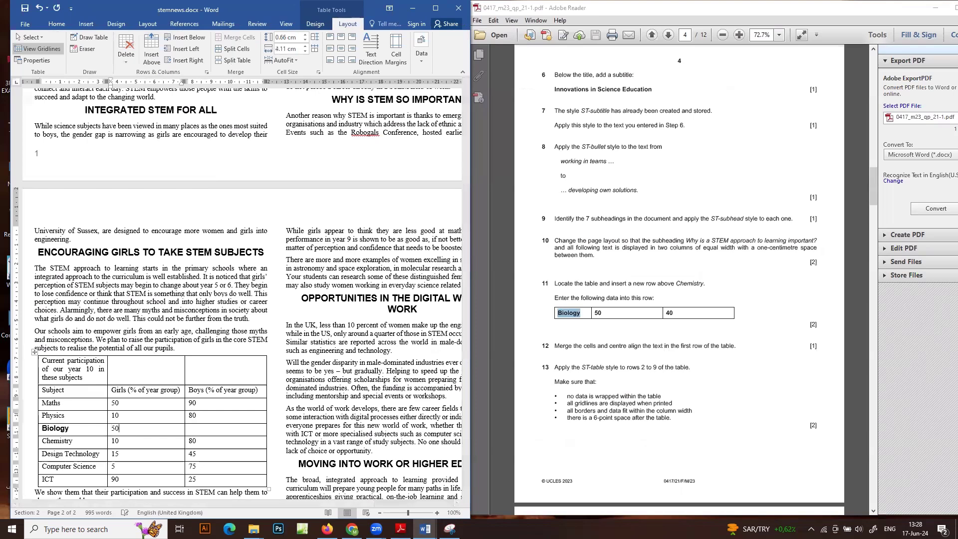
{"action": "key", "text": "Tab"}
{"action": "type", "text": "40"}
Step: Merge the table's first-row cells into one, centre its title, and select rows 2 to 9
{"action": "left_click", "coordinate": [132, 374]}
{"action": "left_click_drag", "start_coordinate": [190, 371], "coordinate": [130, 373]}
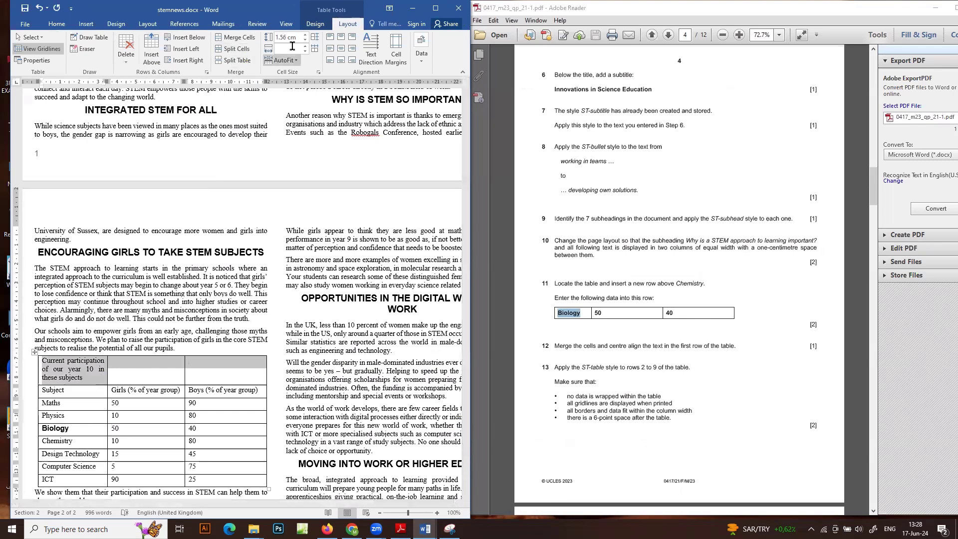
{"action": "left_click", "coordinate": [251, 41]}
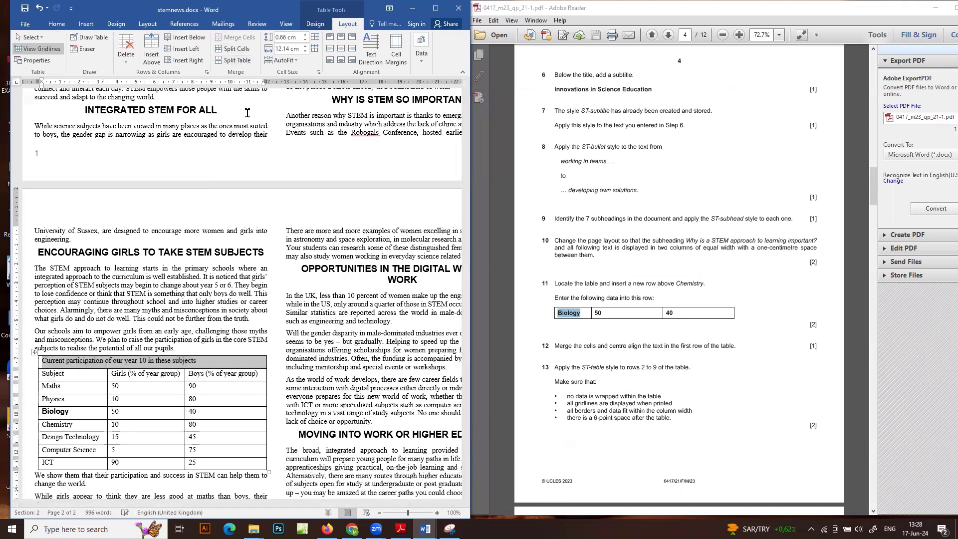
{"action": "left_click", "coordinate": [53, 24]}
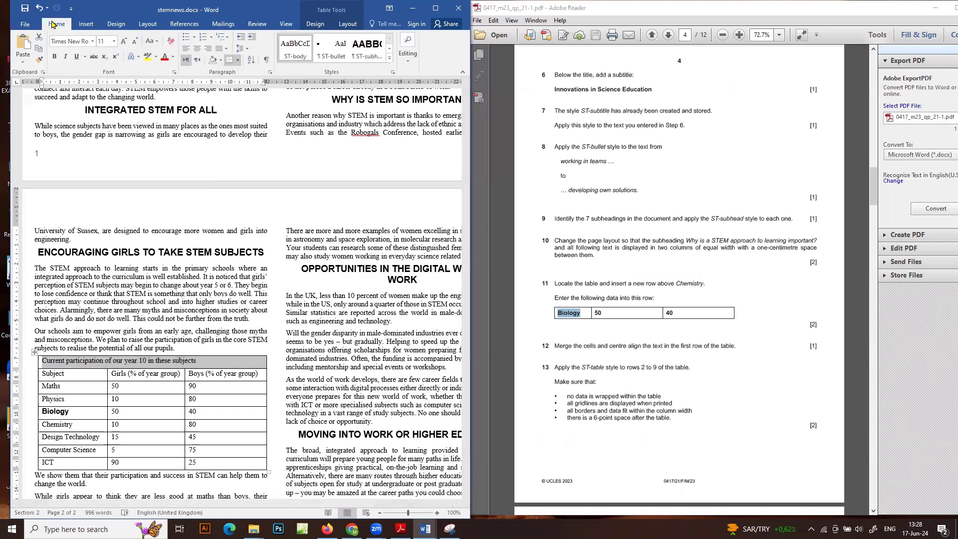
{"action": "left_click", "coordinate": [198, 48]}
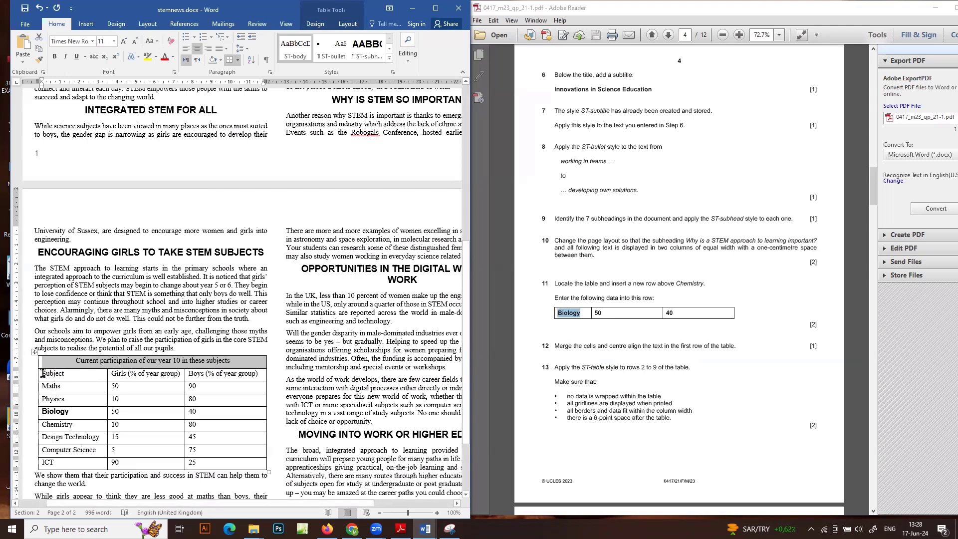
{"action": "left_click_drag", "start_coordinate": [42, 374], "coordinate": [237, 462]}
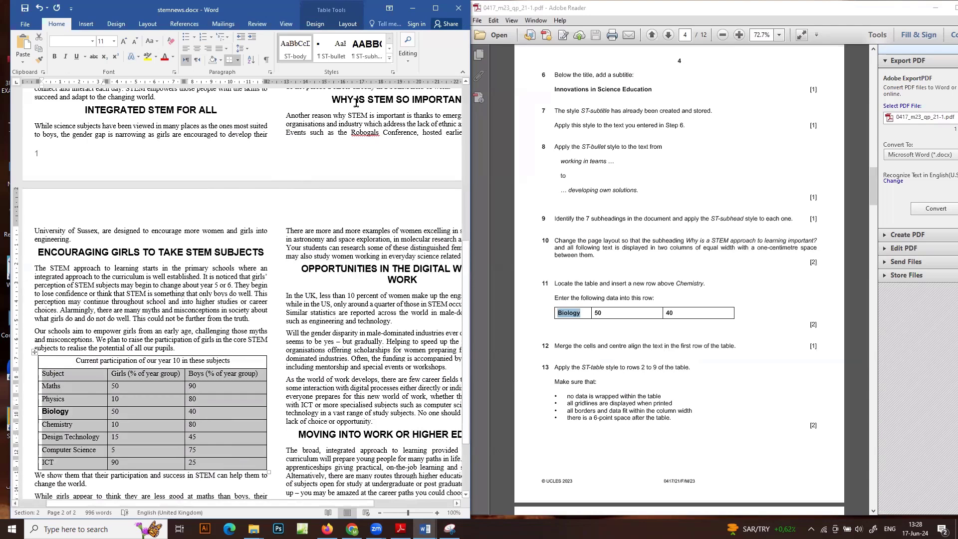
Step: Apply the ST-table style to the selected table rows 2 to 9
{"action": "left_click", "coordinate": [394, 72]}
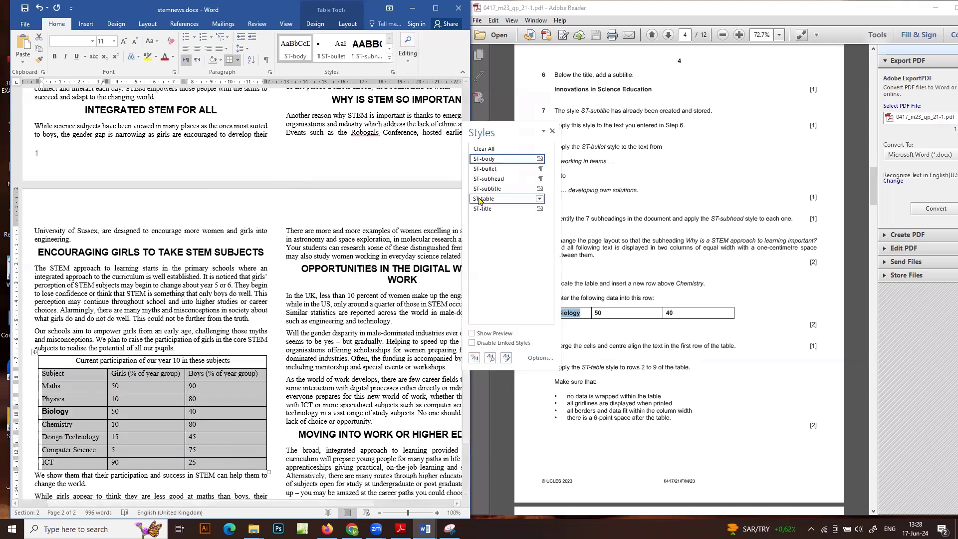
{"action": "left_click", "coordinate": [498, 198]}
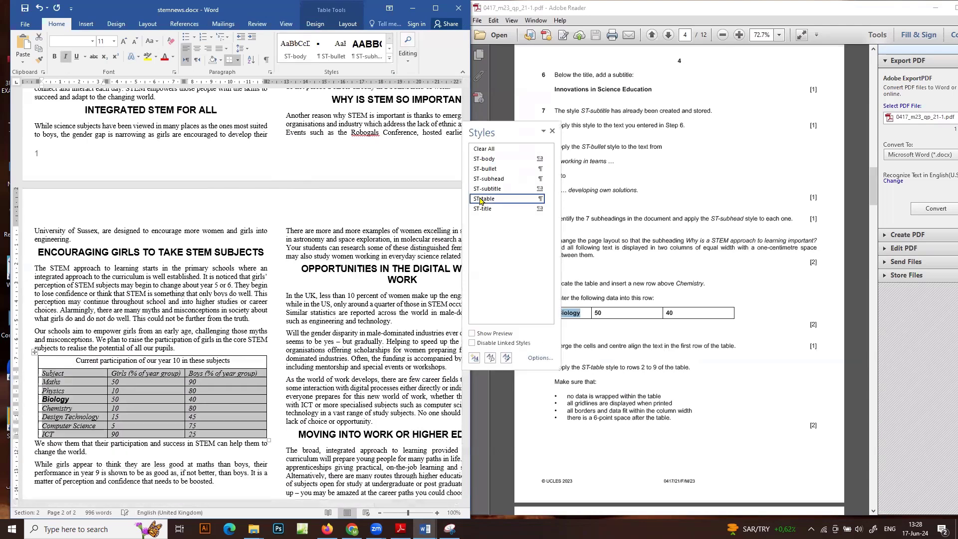
{"action": "left_click", "coordinate": [552, 131]}
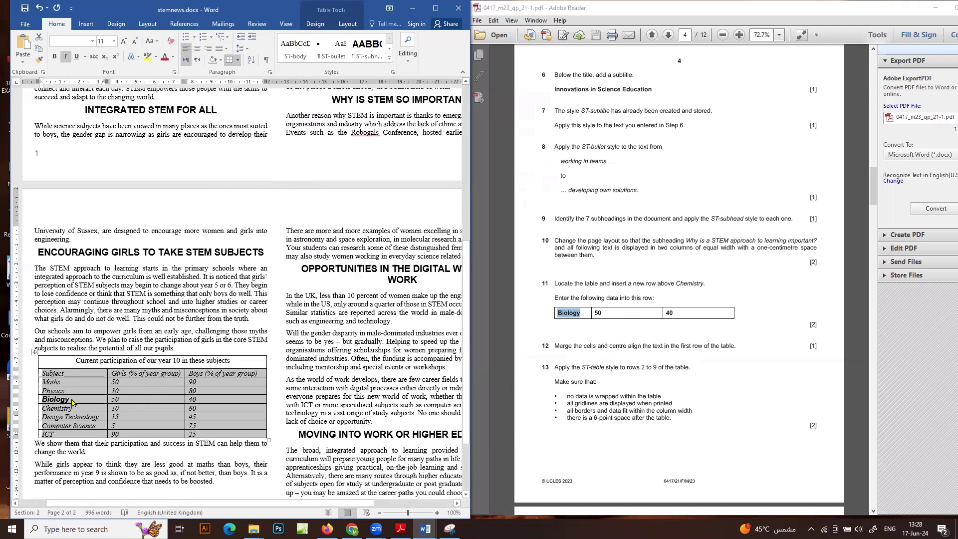
{"action": "left_click", "coordinate": [56, 402]}
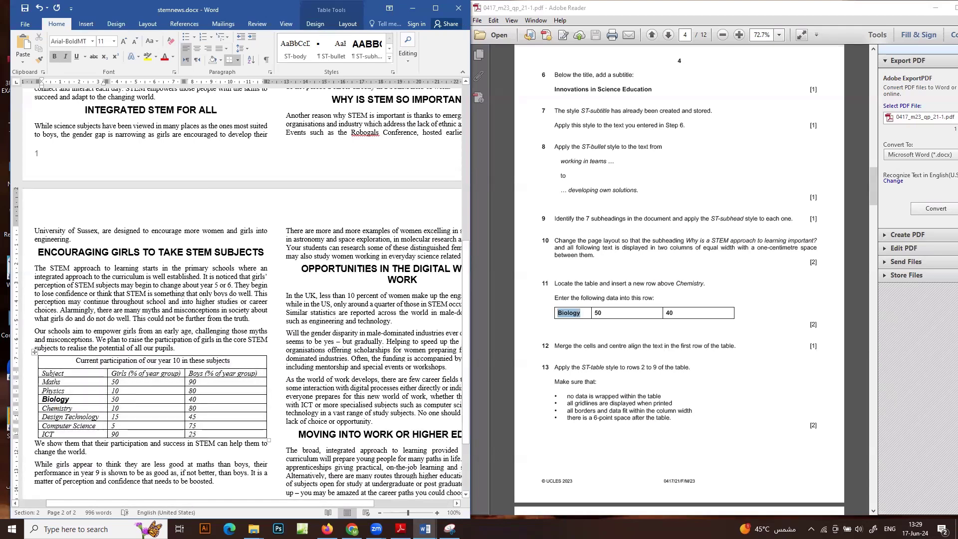
{"action": "left_click", "coordinate": [57, 409]}
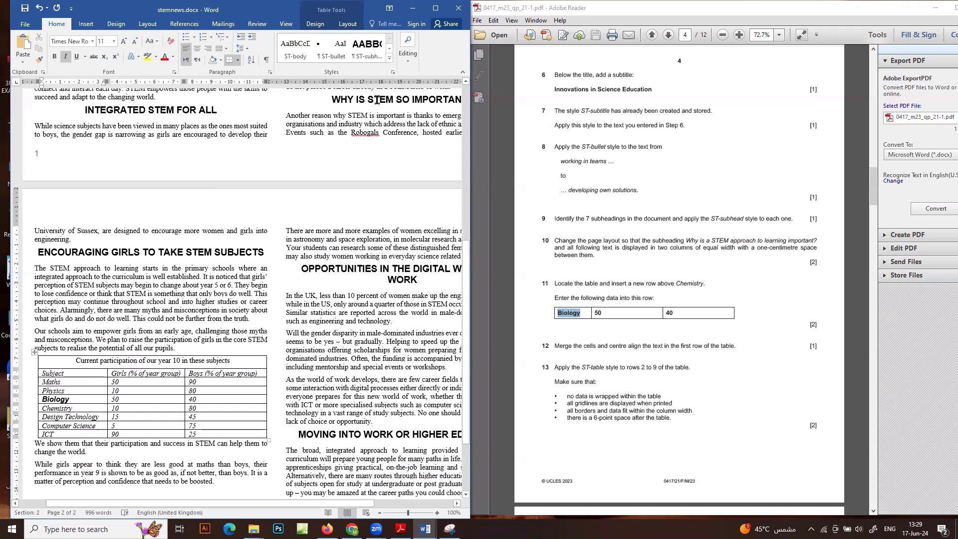
Step: Apply the ST-table style to the Biology entry in the new row
{"action": "left_click", "coordinate": [393, 72]}
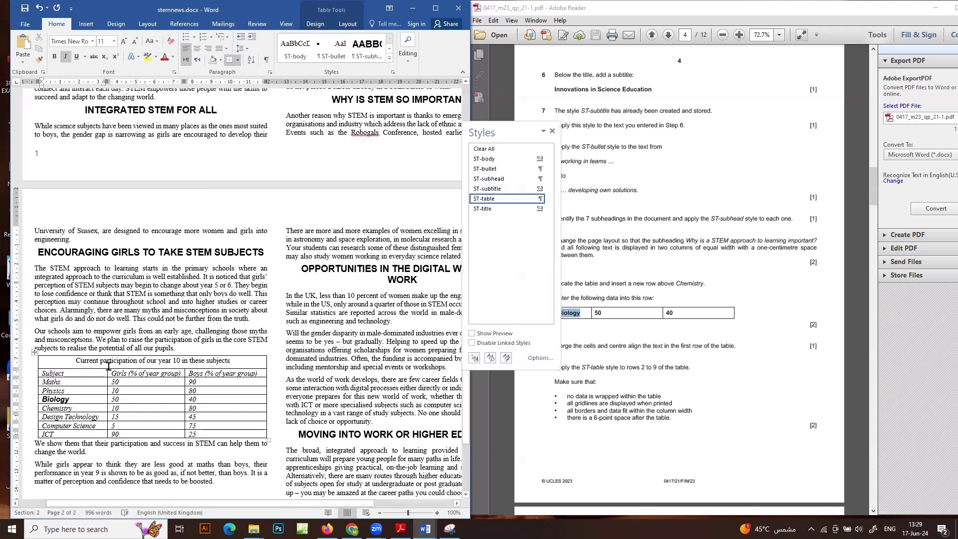
{"action": "left_click", "coordinate": [62, 399]}
{"action": "left_click_drag", "start_coordinate": [70, 400], "coordinate": [42, 399]}
{"action": "left_click", "coordinate": [504, 200]}
Step: Reapply ST-table to the rows from Subject through ICT and close the styles list
{"action": "left_click_drag", "start_coordinate": [56, 373], "coordinate": [226, 434]}
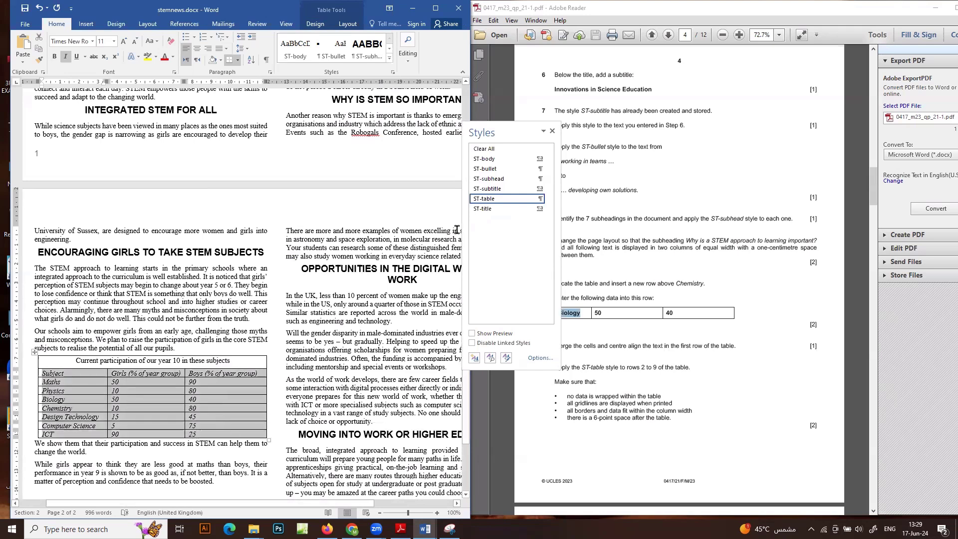
{"action": "left_click", "coordinate": [484, 201]}
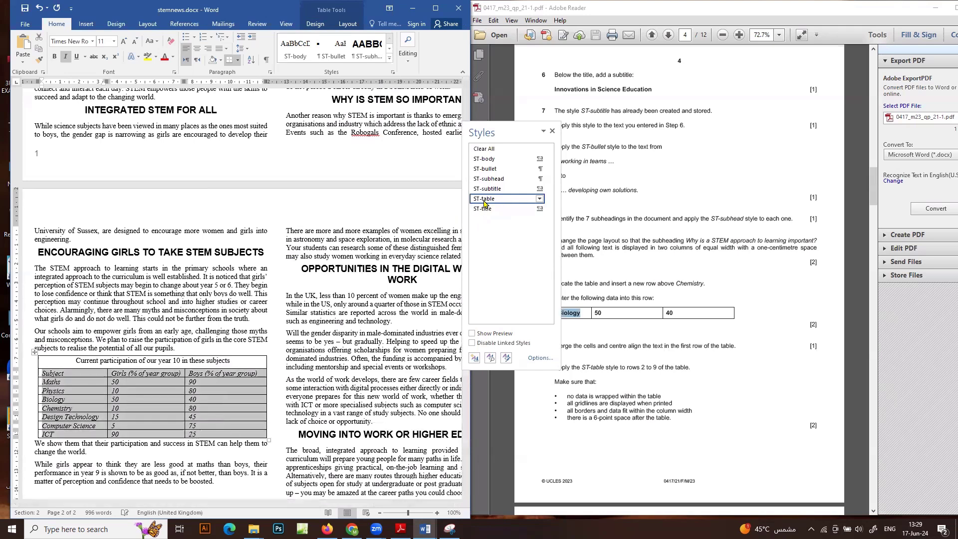
{"action": "left_click", "coordinate": [188, 400]}
{"action": "left_click", "coordinate": [552, 130]}
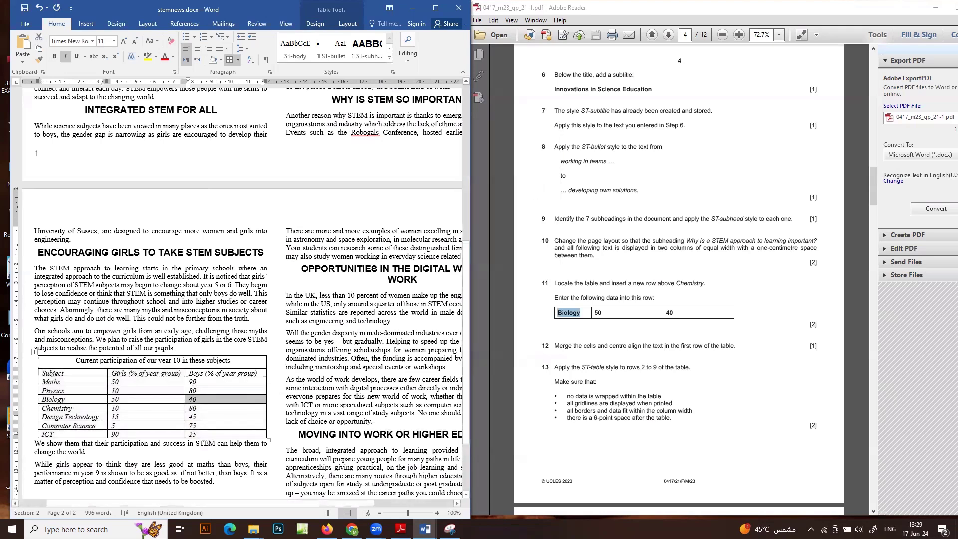
{"action": "left_click", "coordinate": [129, 400]}
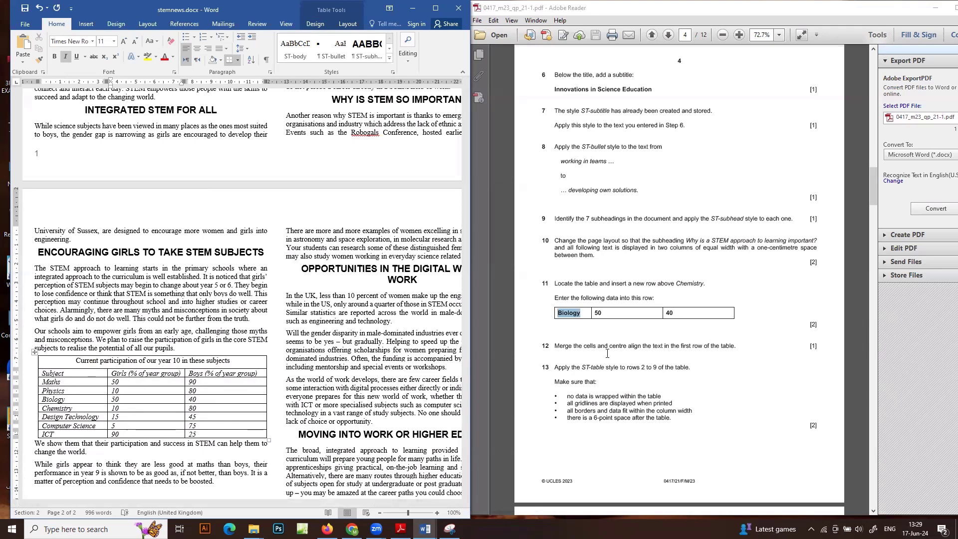
{"action": "left_click", "coordinate": [605, 316]}
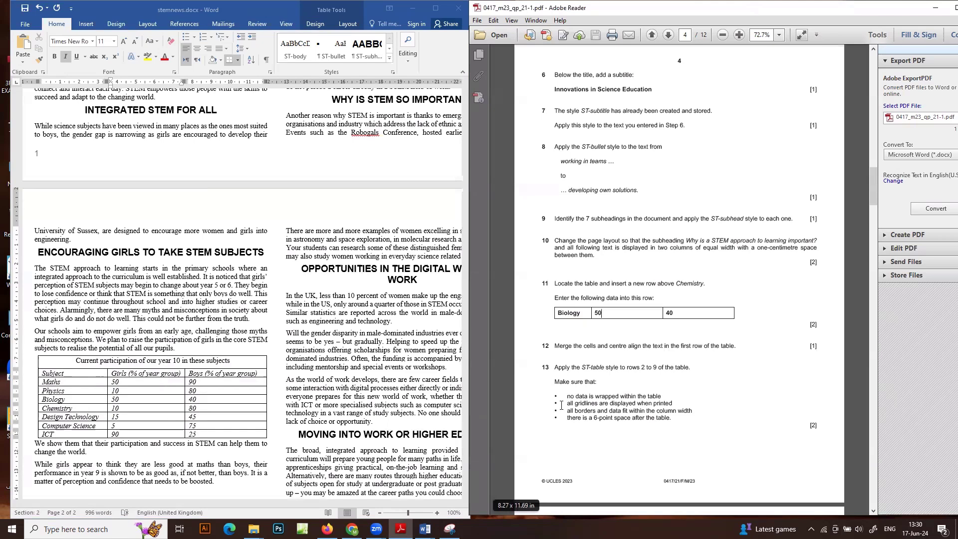
Step: Give every cell of the participation table All Borders
{"action": "left_click", "coordinate": [142, 398]}
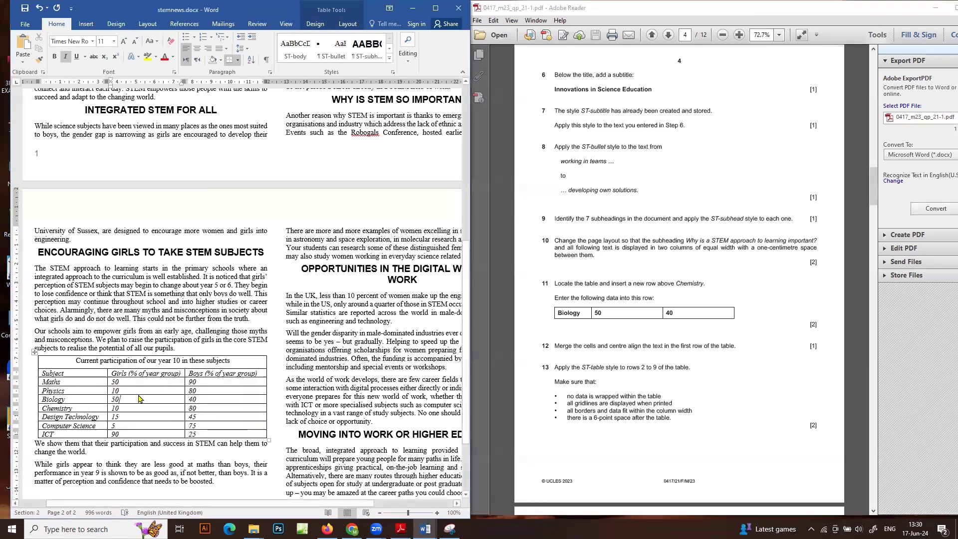
{"action": "left_click", "coordinate": [34, 352]}
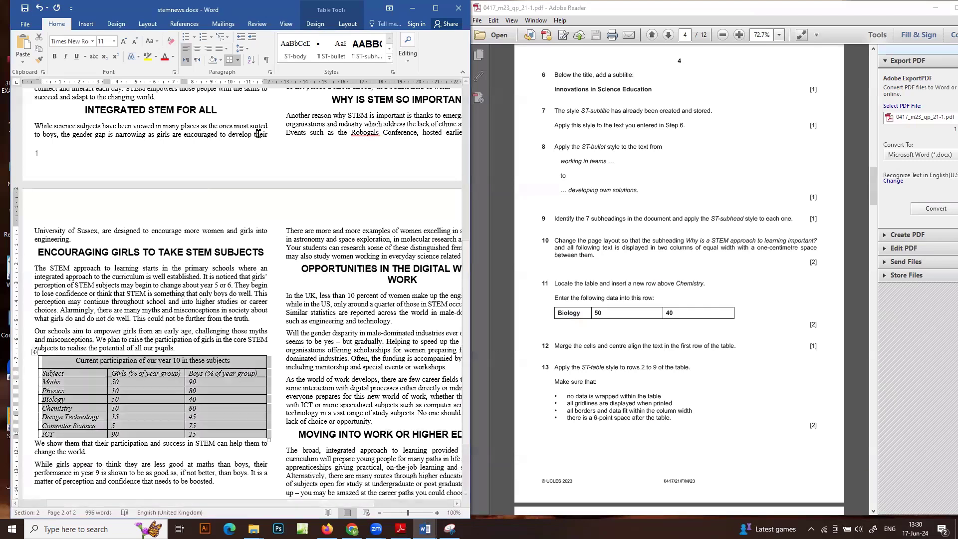
{"action": "left_click", "coordinate": [237, 60]}
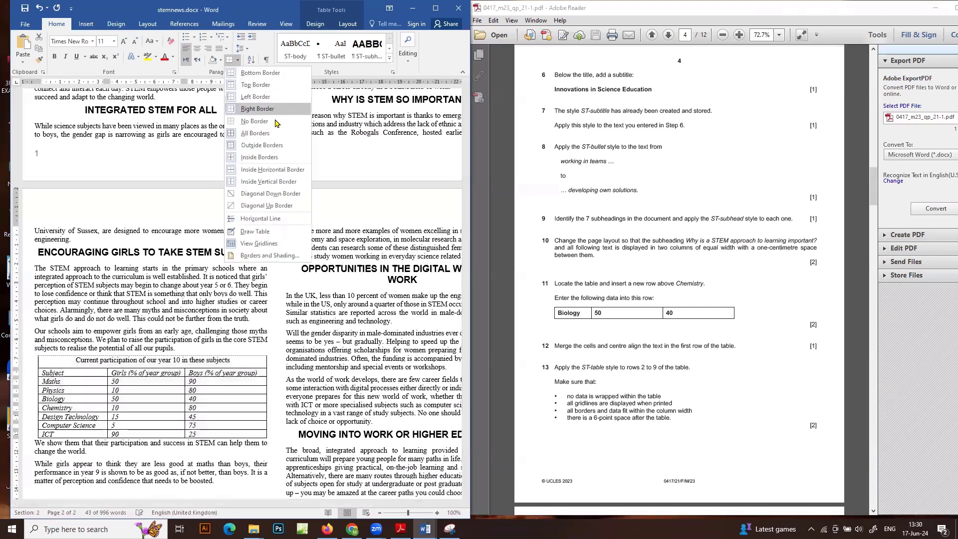
{"action": "left_click", "coordinate": [255, 132]}
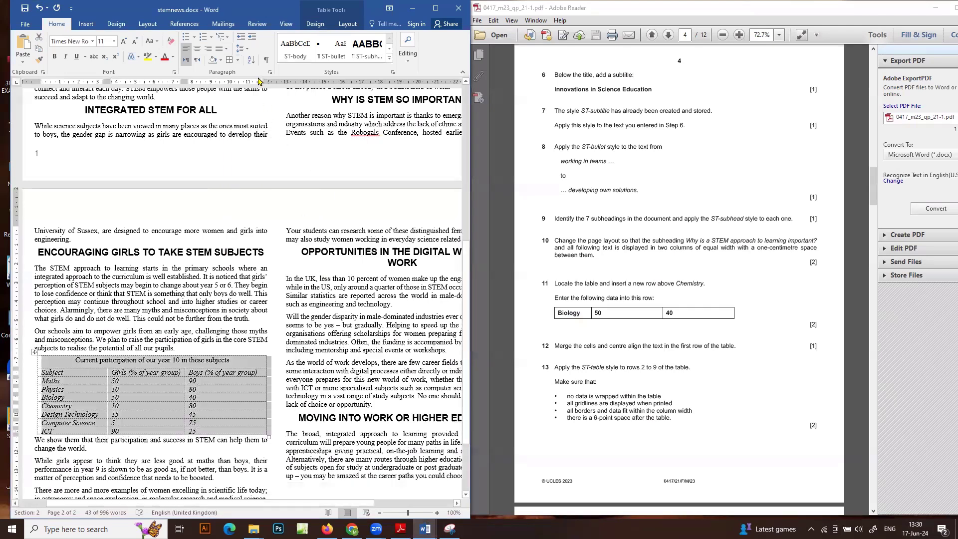
{"action": "left_click", "coordinate": [230, 59]}
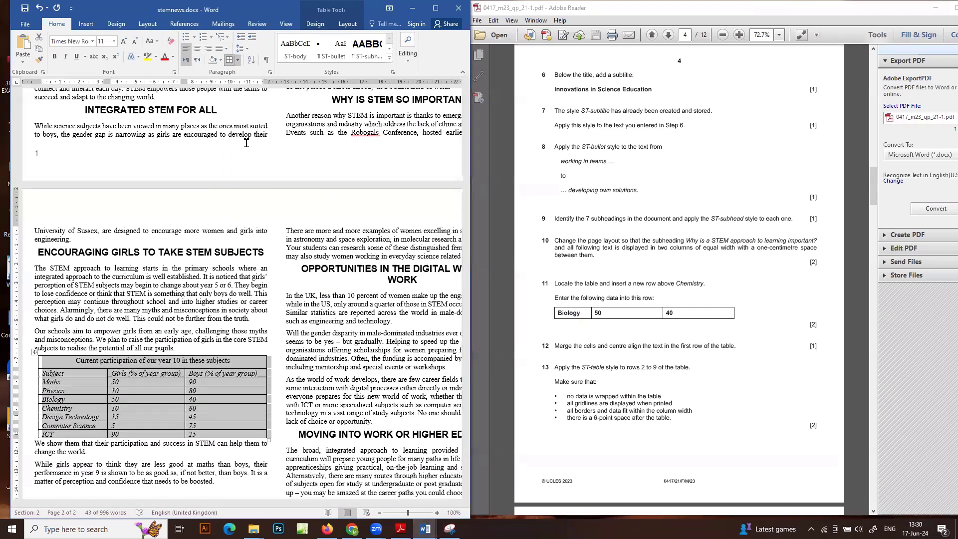
{"action": "left_click", "coordinate": [169, 393]}
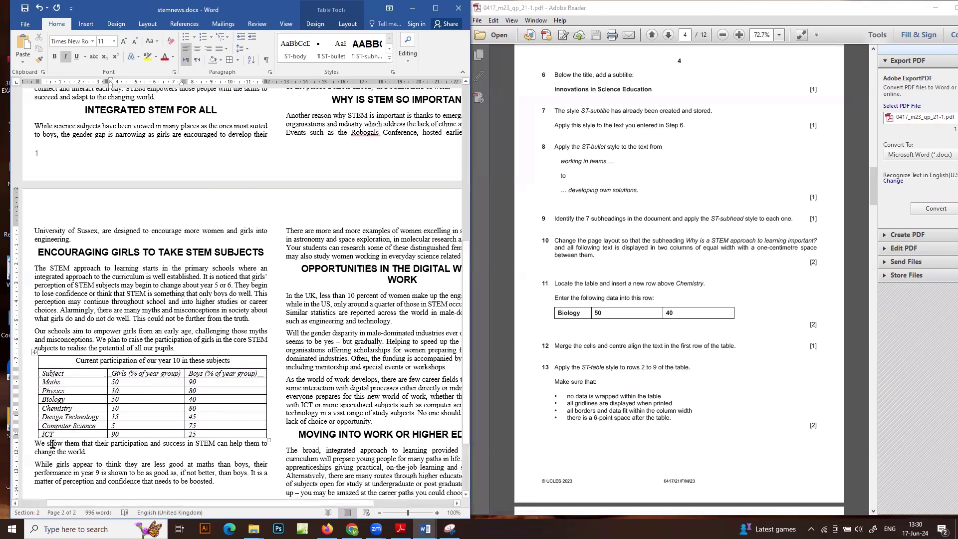
Step: Set 6 pt spacing before the paragraph below the table
{"action": "left_click", "coordinate": [34, 444]}
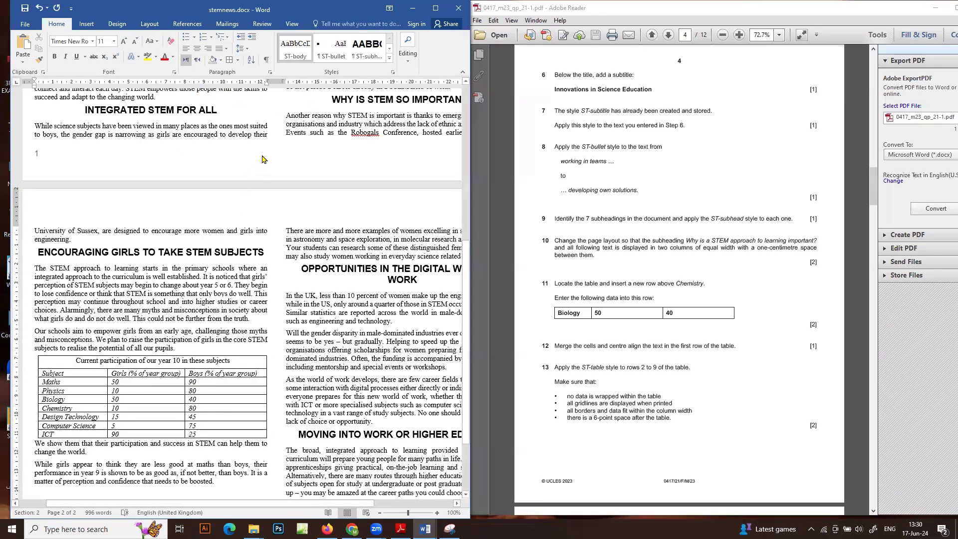
{"action": "left_click", "coordinate": [269, 75]}
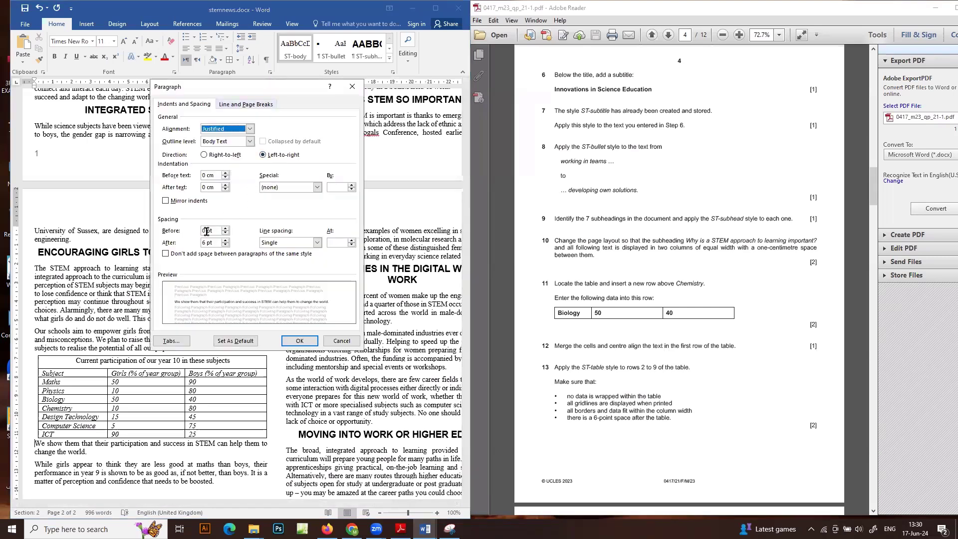
{"action": "left_click", "coordinate": [205, 231]}
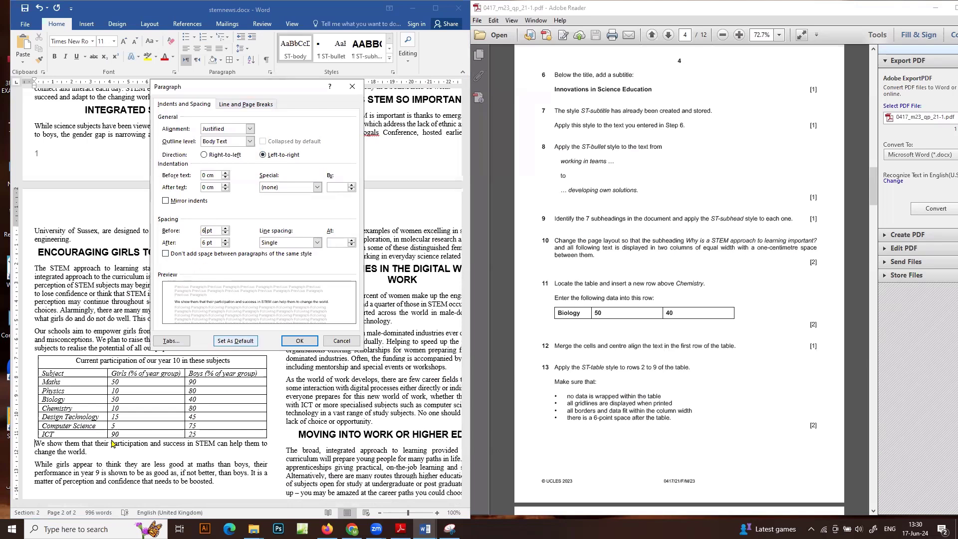
{"action": "left_click", "coordinate": [299, 341]}
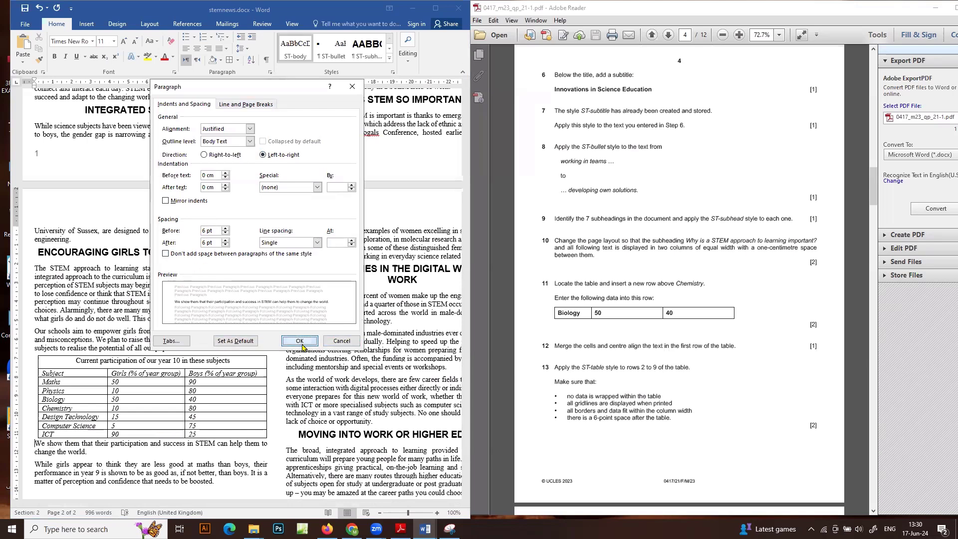
{"action": "scroll", "coordinate": [560, 415], "scroll_direction": "down", "scroll_amount": 5}
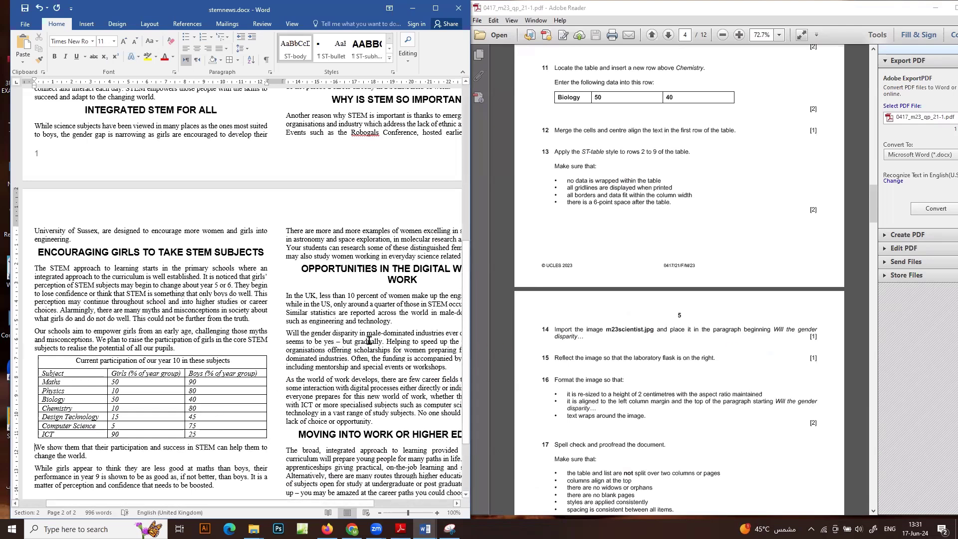
{"action": "scroll", "coordinate": [368, 340], "scroll_direction": "down", "scroll_amount": 4}
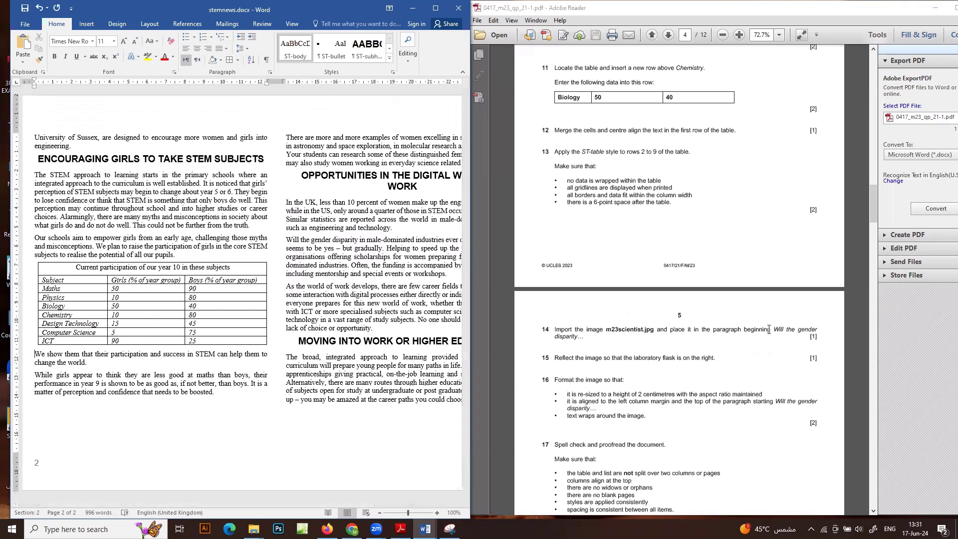
Step: Find 'Will the gender' from question 14 in the document and place the caret at that paragraph
{"action": "left_click_drag", "start_coordinate": [772, 329], "coordinate": [813, 328]}
{"action": "key", "text": "ctrl+c"}
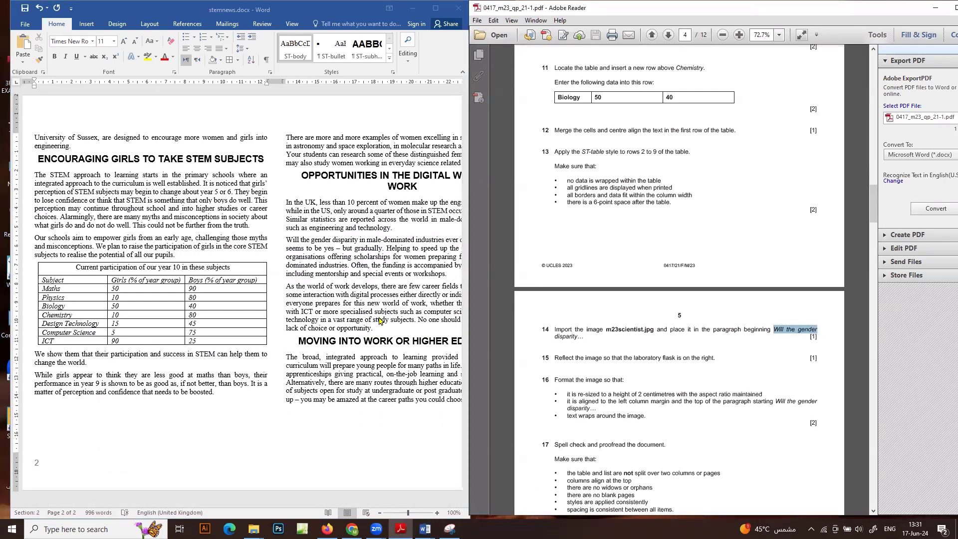
{"action": "left_click", "coordinate": [357, 306]}
{"action": "key", "text": "ctrl+f"}
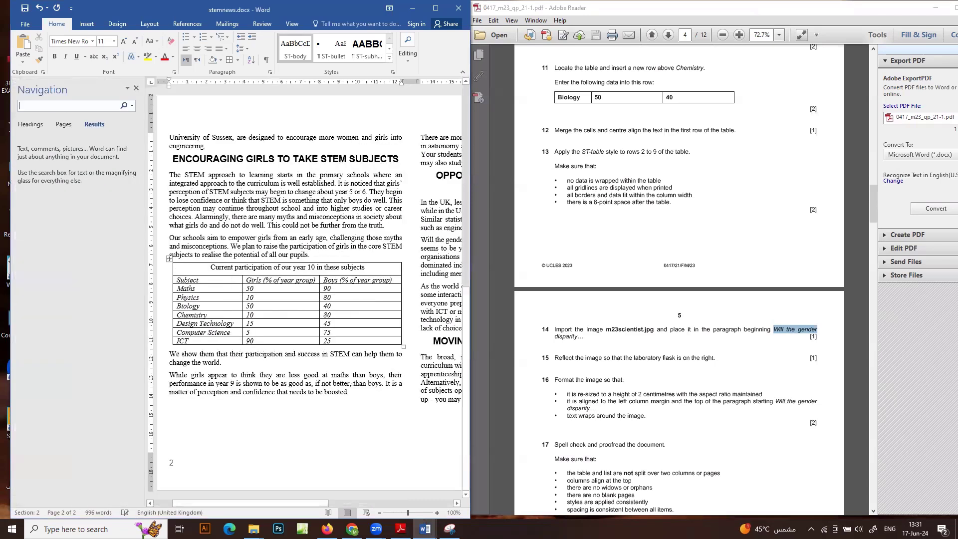
{"action": "key", "text": "ctrl+v"}
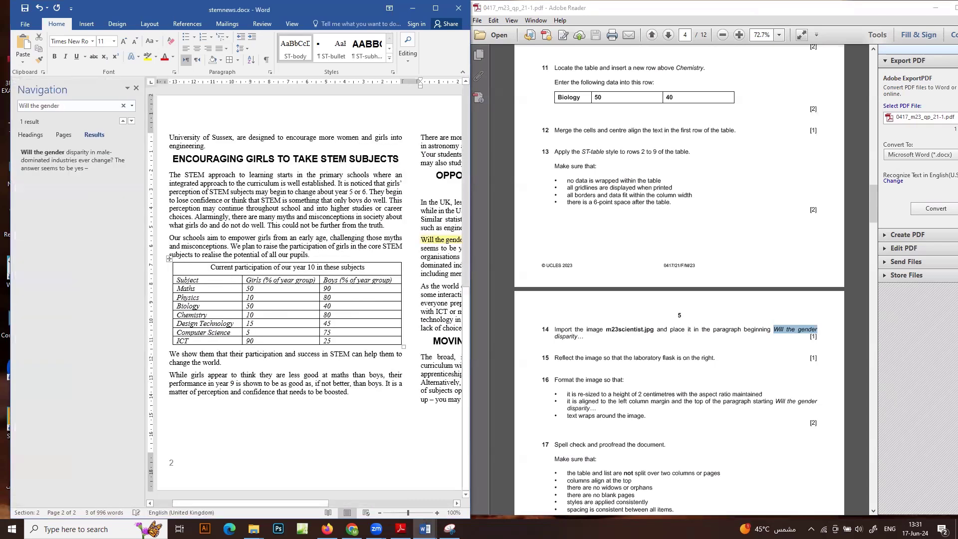
{"action": "left_click", "coordinate": [422, 240]}
{"action": "left_click", "coordinate": [136, 88]}
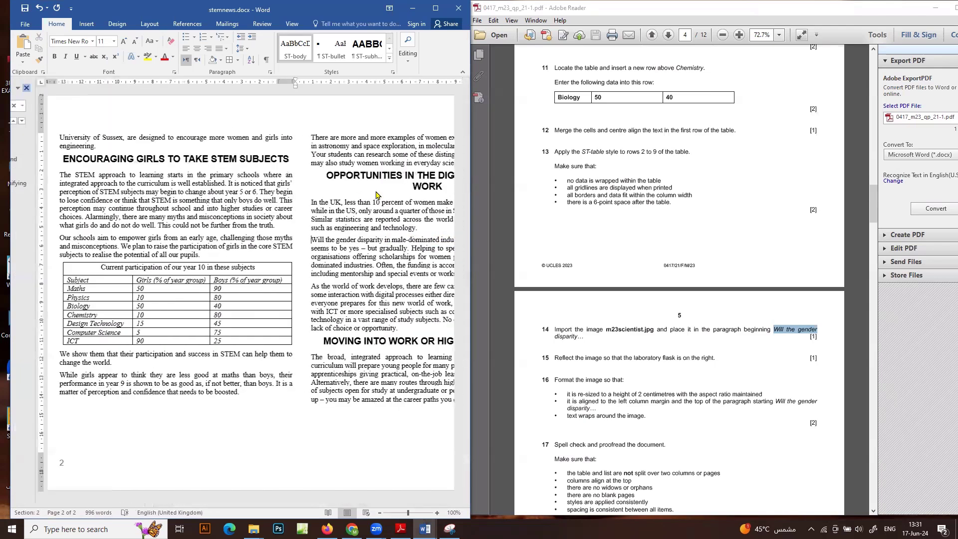
Step: Insert m23scientist.jpg from the source files folder at the start of the paragraph
{"action": "left_click", "coordinate": [89, 24]}
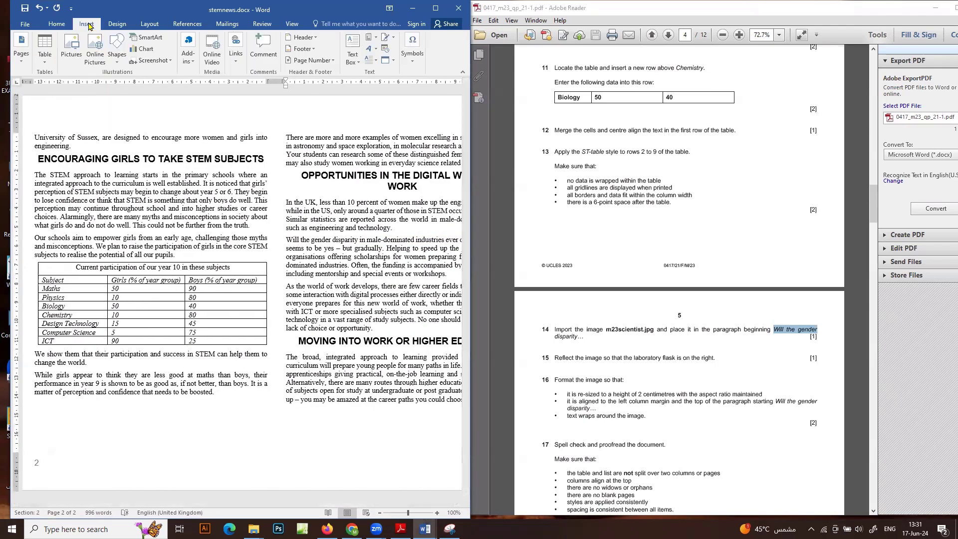
{"action": "left_click", "coordinate": [75, 45]}
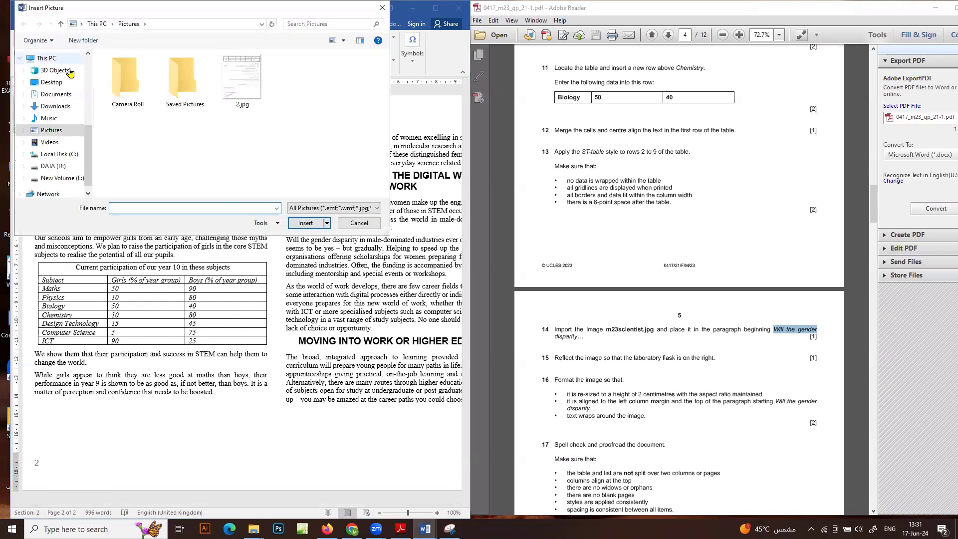
{"action": "scroll", "coordinate": [62, 140], "scroll_direction": "up", "scroll_amount": 2}
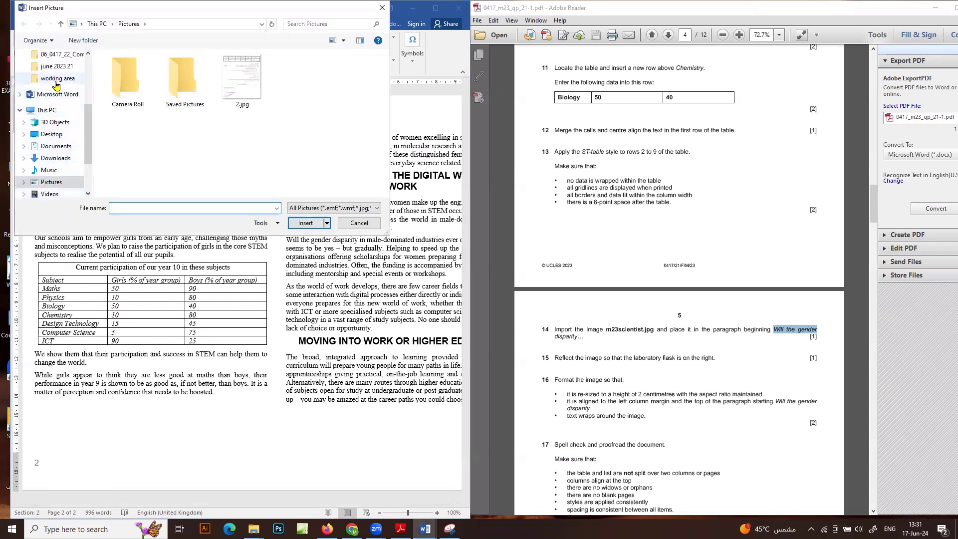
{"action": "left_click", "coordinate": [56, 81]}
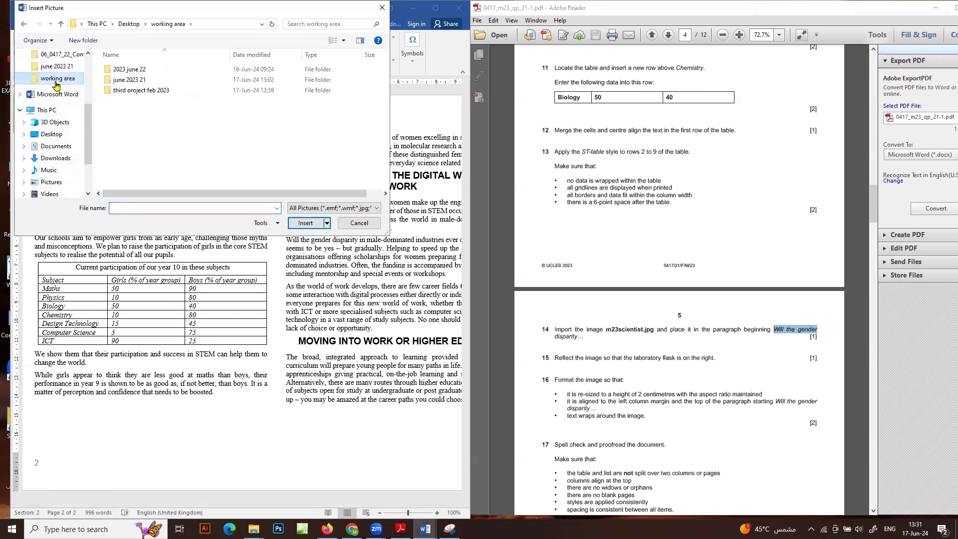
{"action": "left_click", "coordinate": [133, 94]}
{"action": "double_click", "coordinate": [132, 93]}
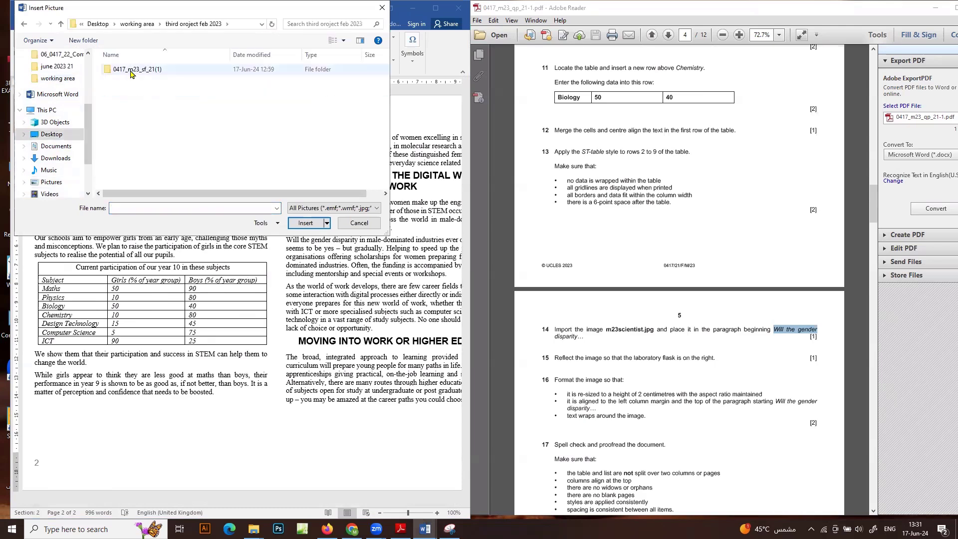
{"action": "double_click", "coordinate": [131, 70]}
{"action": "double_click", "coordinate": [131, 70]}
{"action": "double_click", "coordinate": [129, 75]}
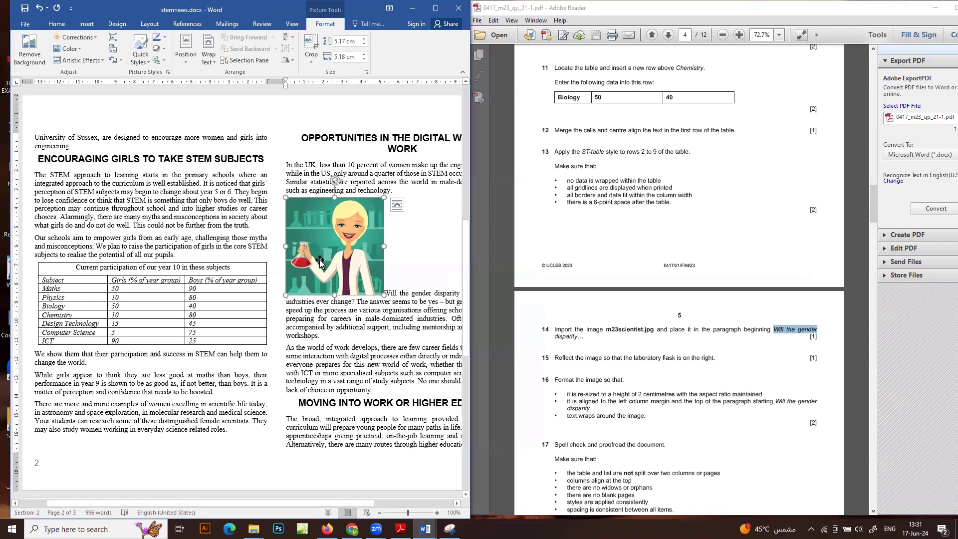
Step: Flip the scientist picture horizontally and resize it to 2 cm high, keeping its aspect ratio
{"action": "left_click", "coordinate": [292, 60]}
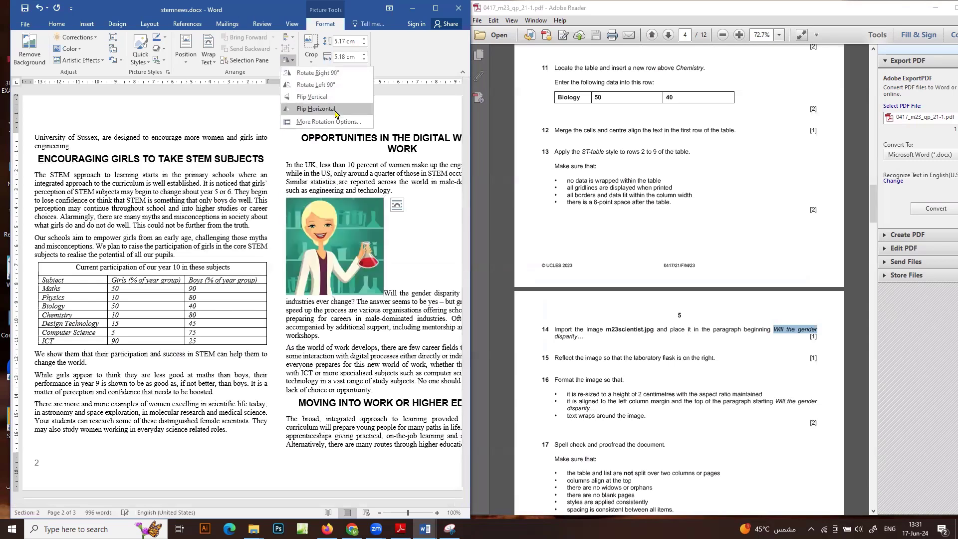
{"action": "left_click", "coordinate": [315, 109]}
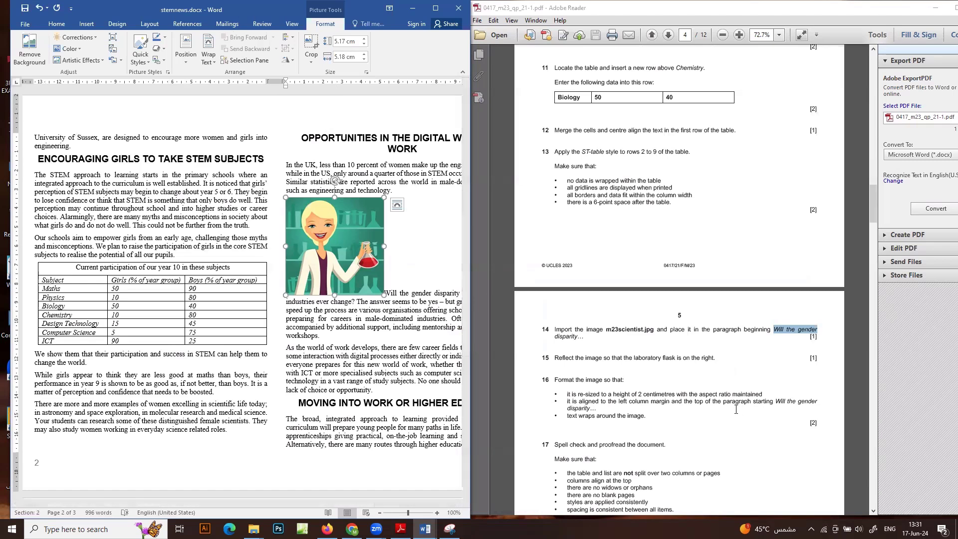
{"action": "right_click", "coordinate": [357, 266]}
{"action": "left_click", "coordinate": [412, 435]}
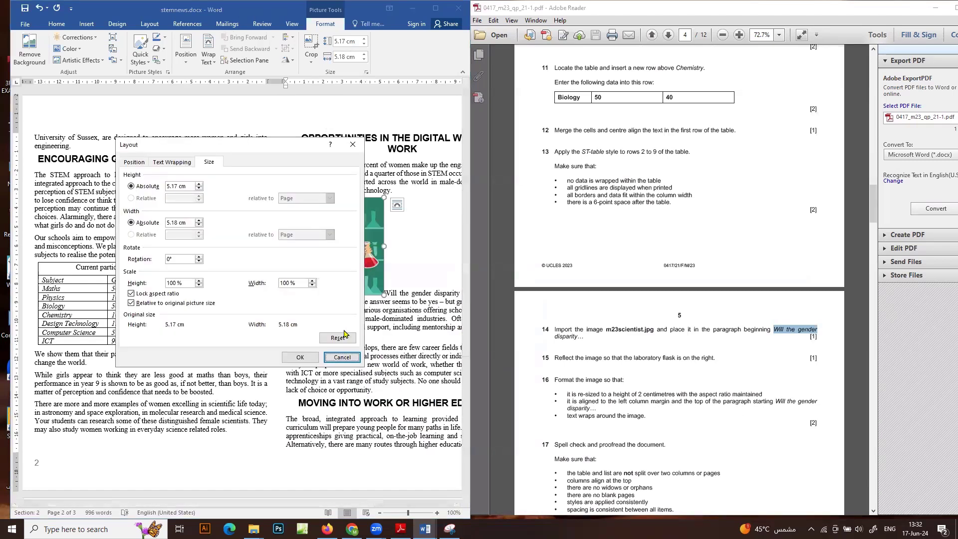
{"action": "double_click", "coordinate": [172, 186]}
{"action": "type", "text": "2"}
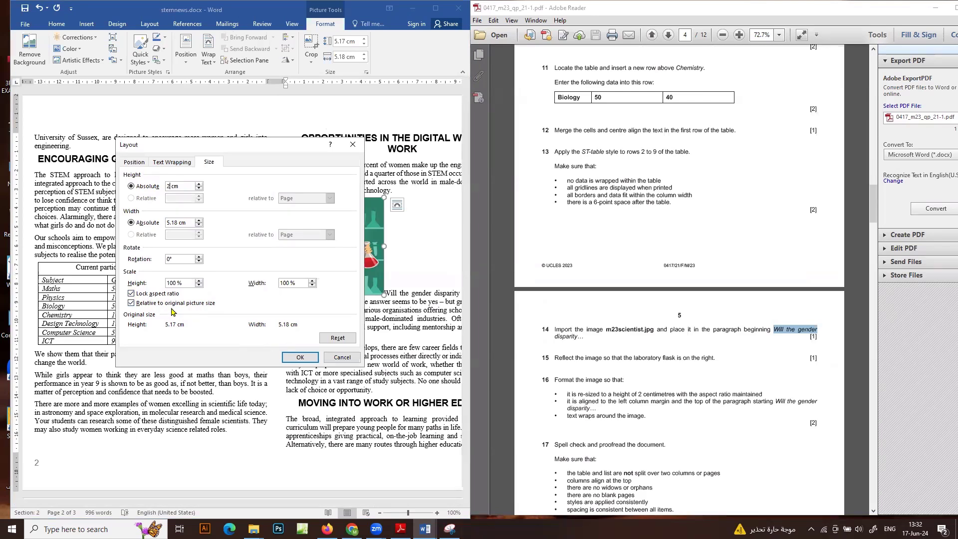
{"action": "left_click", "coordinate": [300, 356]}
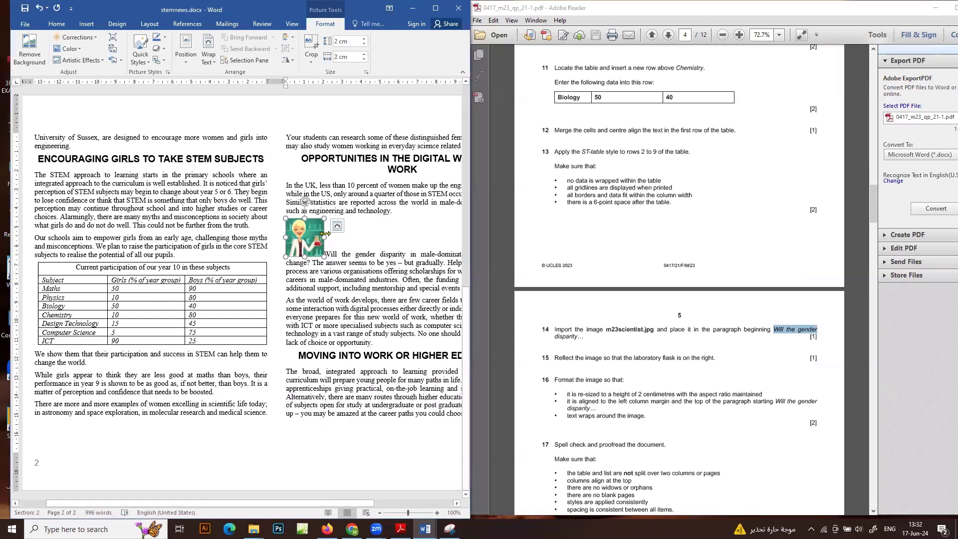
Step: Wrap text squarely around the picture and place it at the column's left edge, paragraph top
{"action": "left_click", "coordinate": [336, 226]}
{"action": "left_click", "coordinate": [368, 287]}
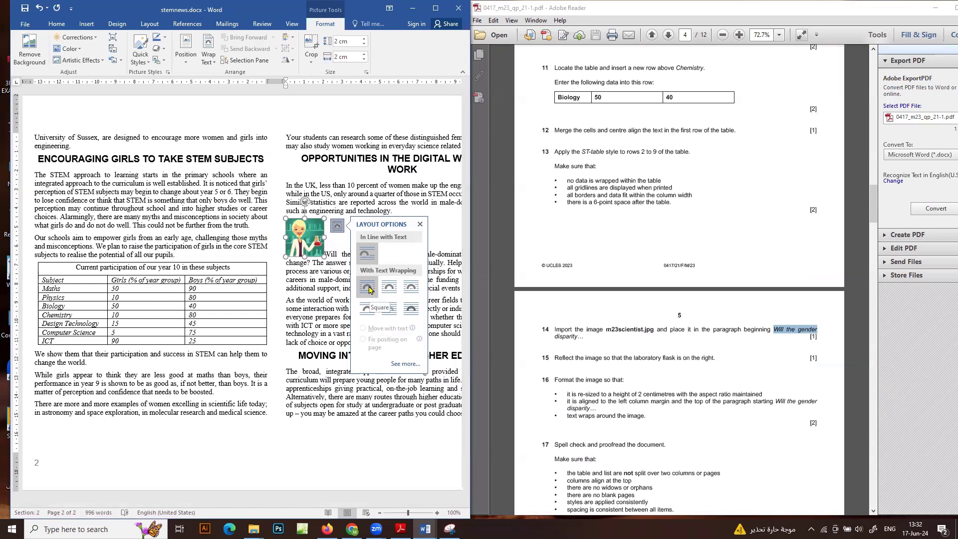
{"action": "left_click", "coordinate": [369, 288]}
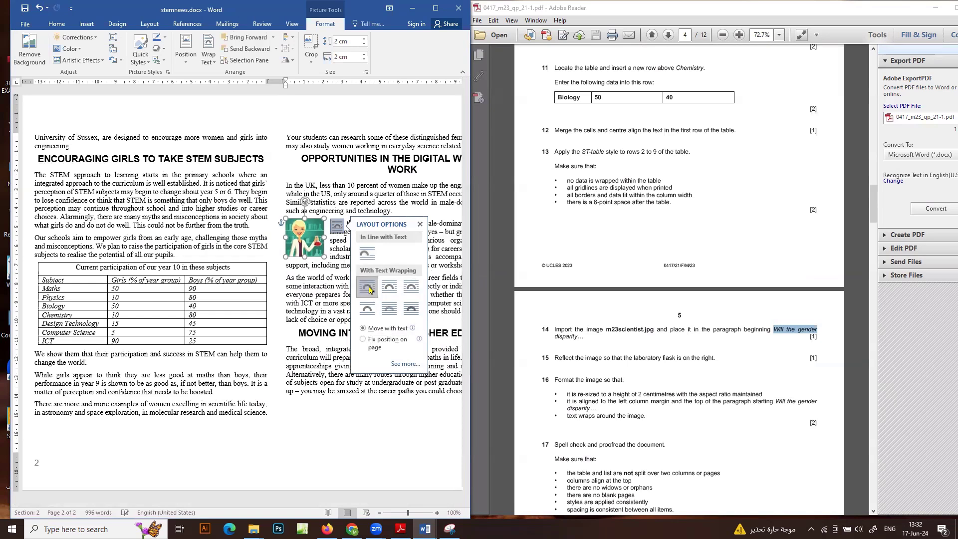
{"action": "left_click", "coordinate": [334, 282]}
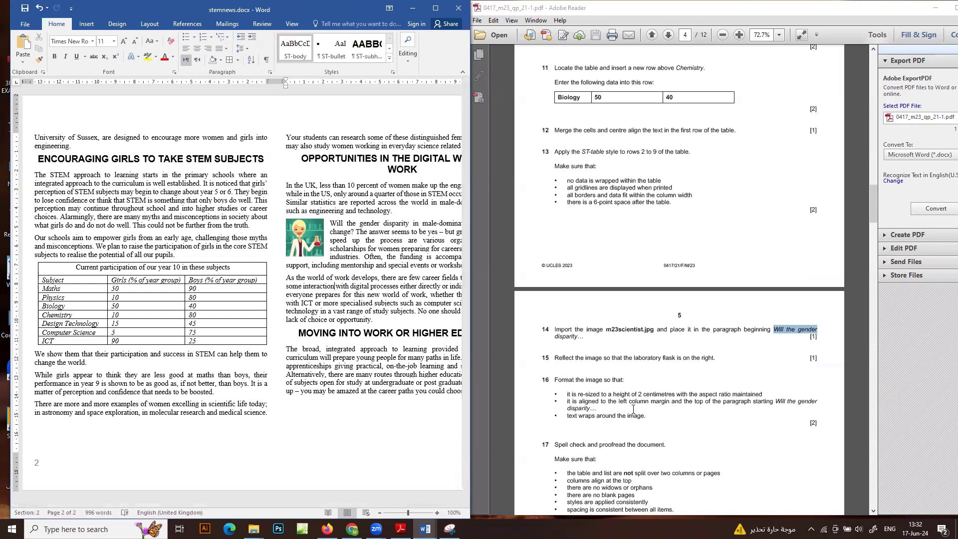
{"action": "left_click", "coordinate": [312, 236]}
{"action": "left_click_drag", "start_coordinate": [311, 236], "coordinate": [313, 239]}
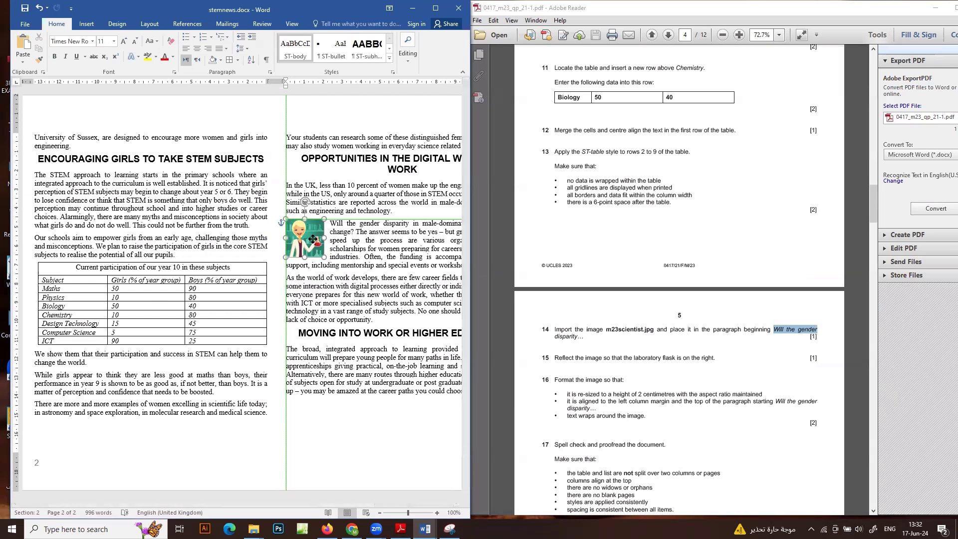
{"action": "left_click_drag", "start_coordinate": [312, 239], "coordinate": [313, 239]}
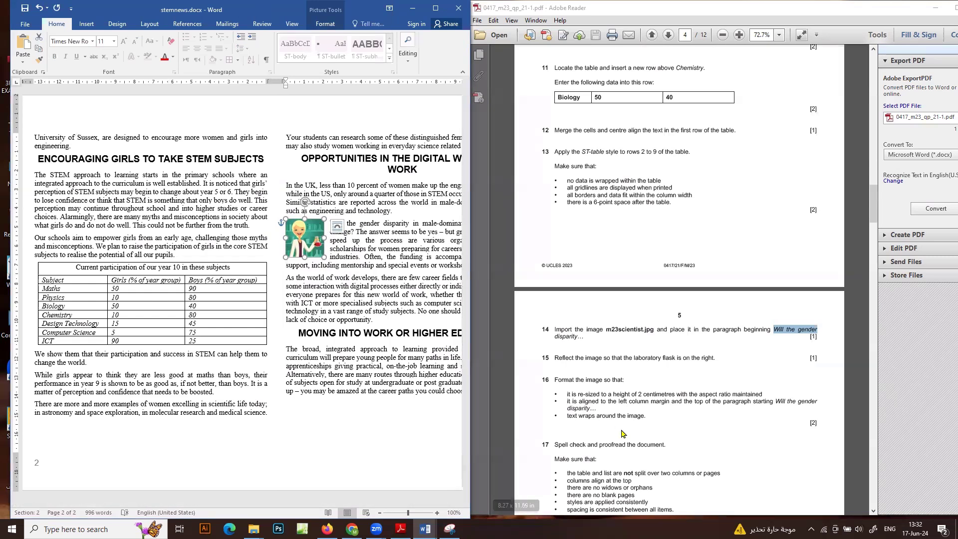
{"action": "scroll", "coordinate": [632, 451], "scroll_direction": "down", "scroll_amount": 3}
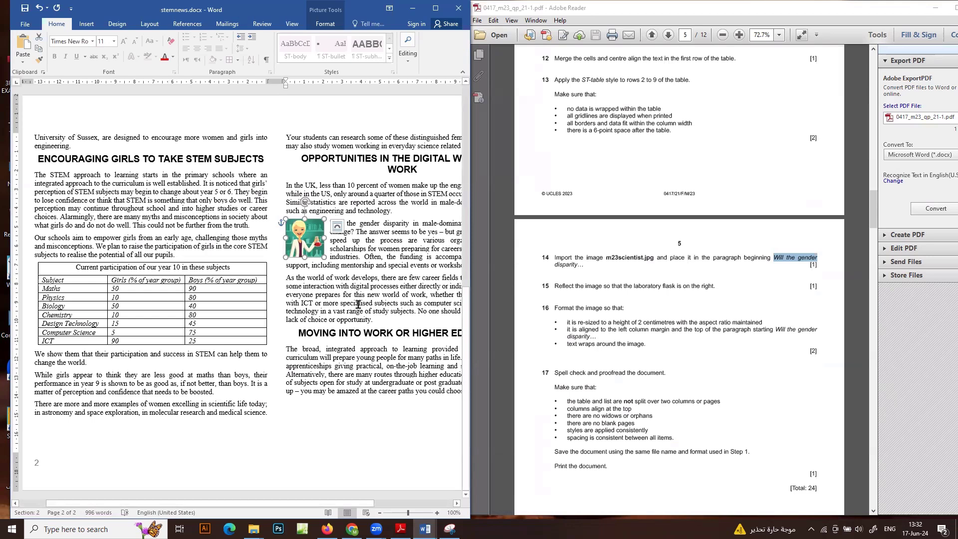
Step: Deselect the picture and maximize the Word window to fill the screen
{"action": "left_click", "coordinate": [349, 248]}
{"action": "left_click", "coordinate": [435, 10]}
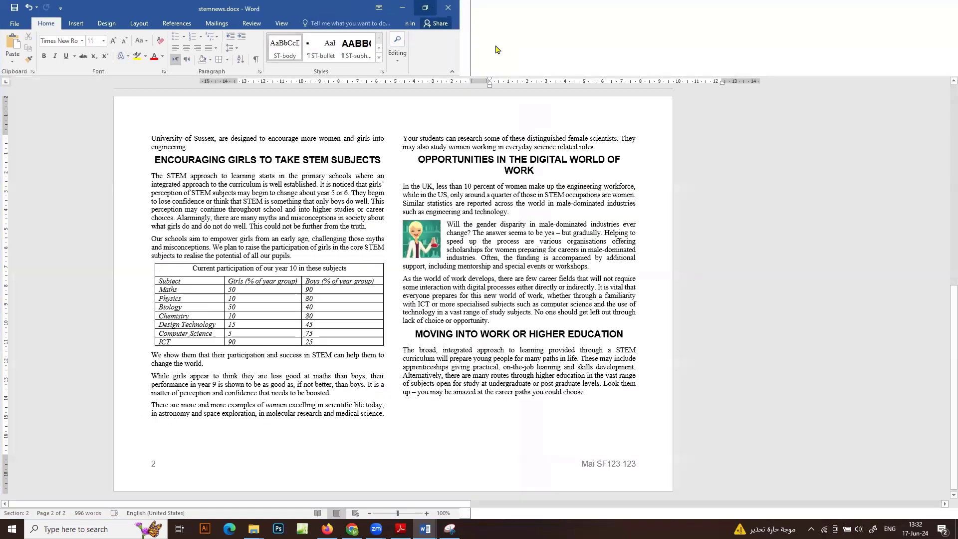
{"action": "scroll", "coordinate": [580, 316], "scroll_direction": "up", "scroll_amount": 14}
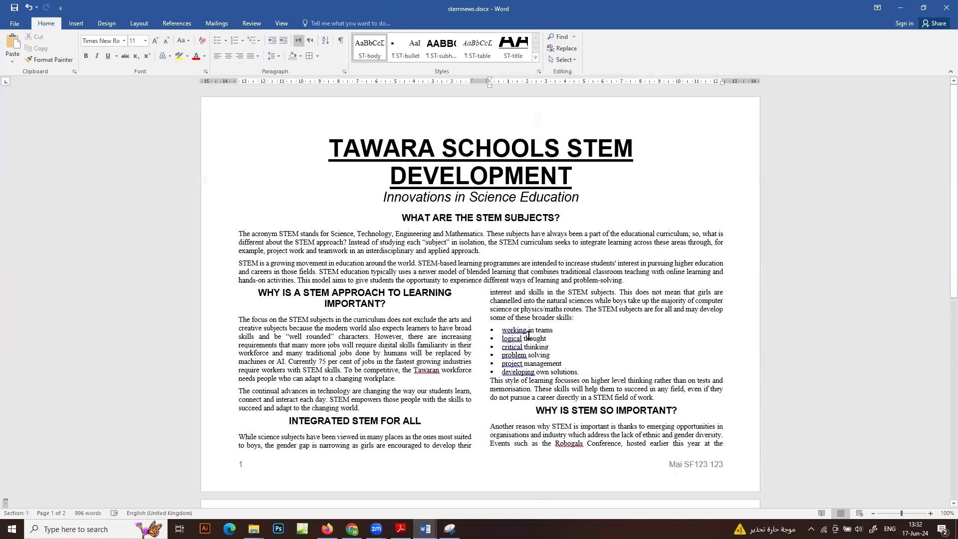
Step: Find the flagged word 'developing' in the bullet list and ignore its spelling flag
{"action": "right_click", "coordinate": [521, 330]}
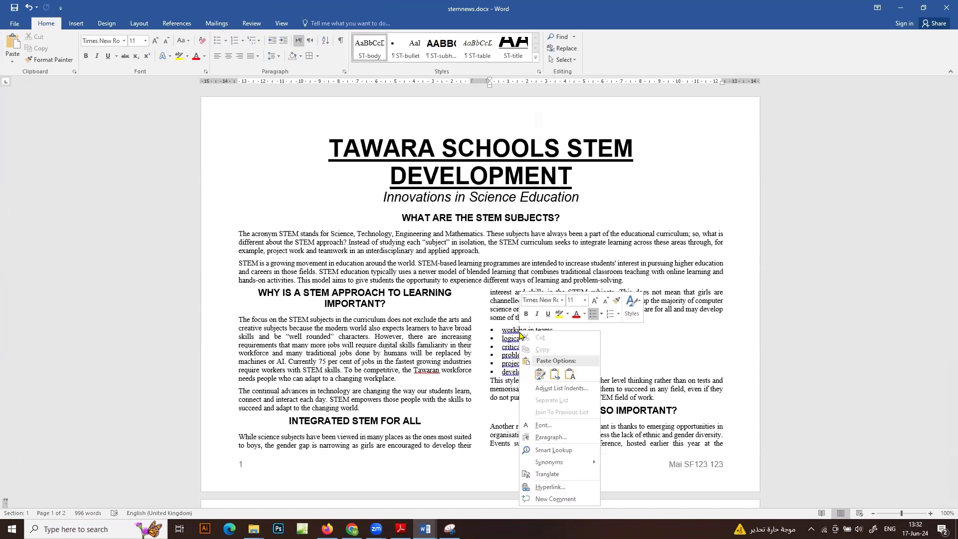
{"action": "left_click", "coordinate": [508, 346]}
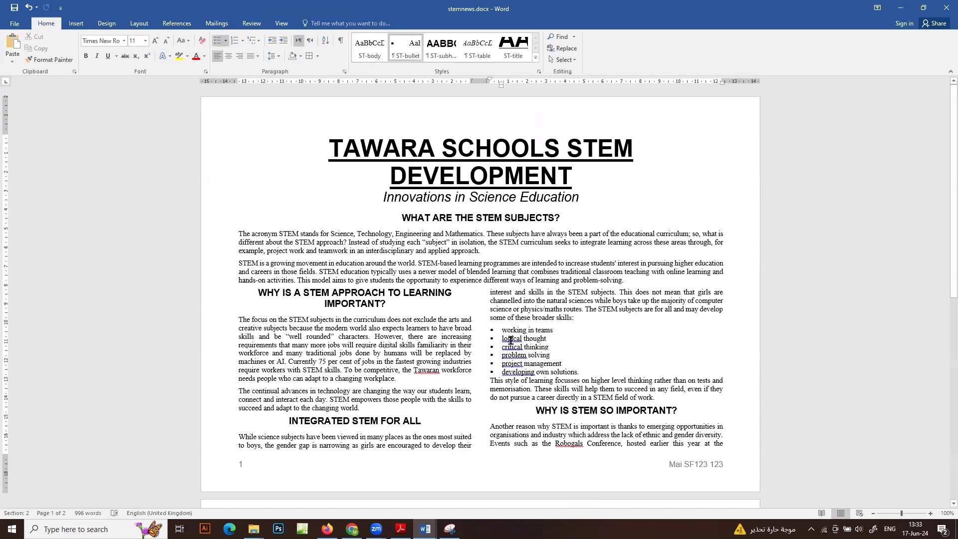
{"action": "right_click", "coordinate": [513, 339]}
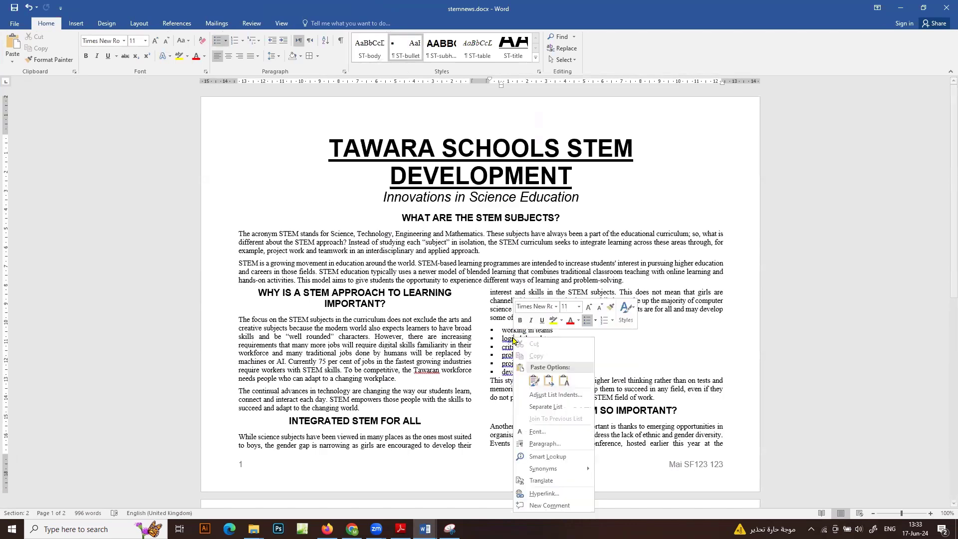
{"action": "left_click", "coordinate": [504, 354]}
{"action": "right_click", "coordinate": [502, 351]}
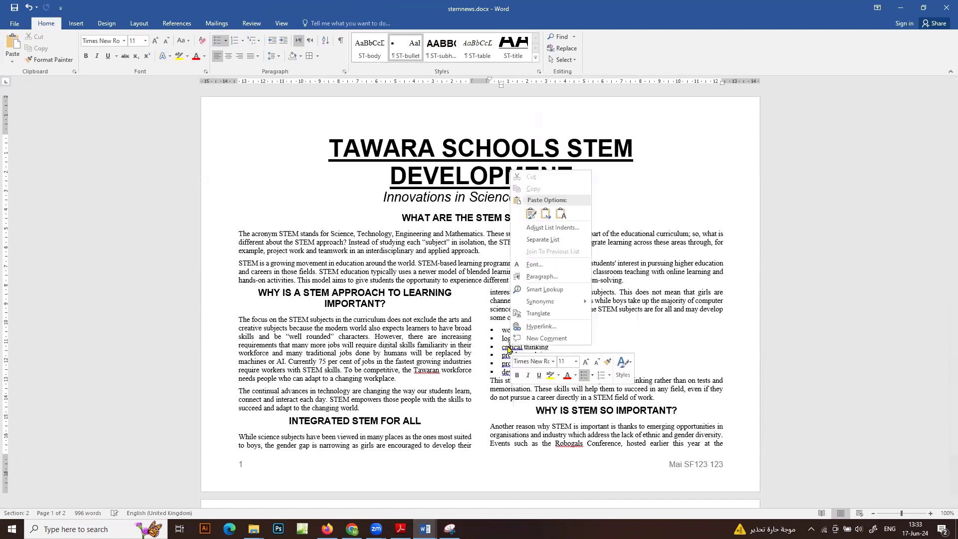
{"action": "left_click", "coordinate": [502, 351]}
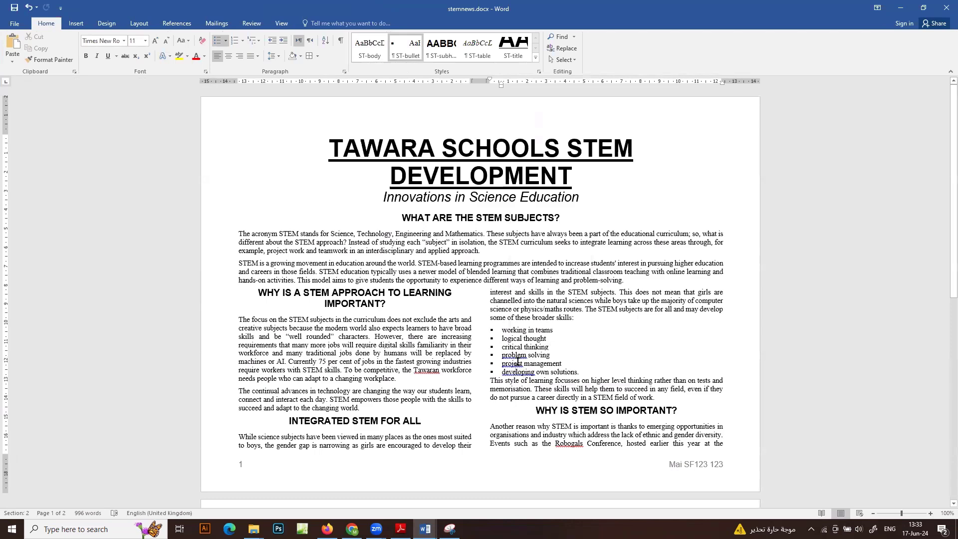
{"action": "right_click", "coordinate": [514, 356]}
{"action": "left_click", "coordinate": [509, 355]}
{"action": "right_click", "coordinate": [507, 364]}
{"action": "left_click", "coordinate": [508, 363]}
{"action": "right_click", "coordinate": [510, 373]}
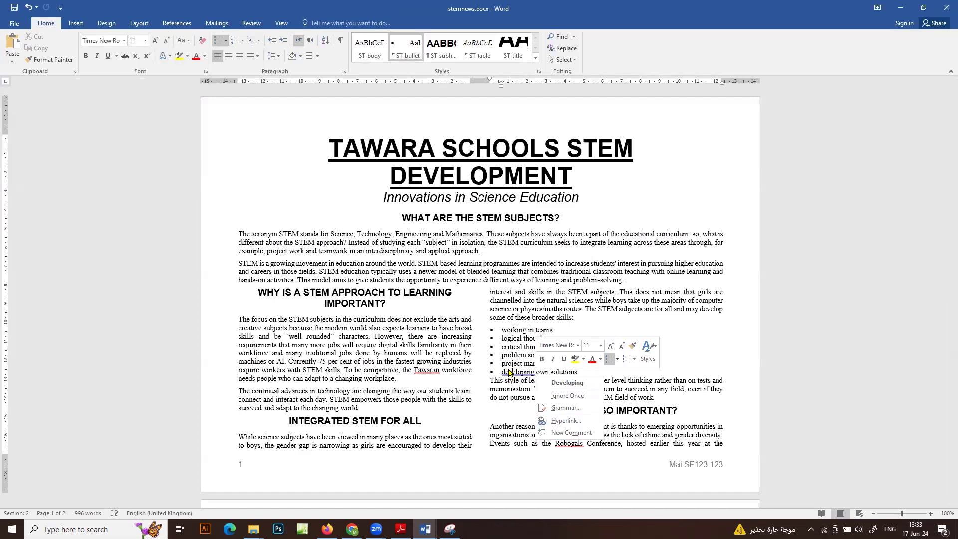
{"action": "left_click", "coordinate": [564, 395]}
Step: Undo the change so the paragraph reads 'Tawara' instead of 'Tawaran' again
{"action": "left_click", "coordinate": [559, 384]}
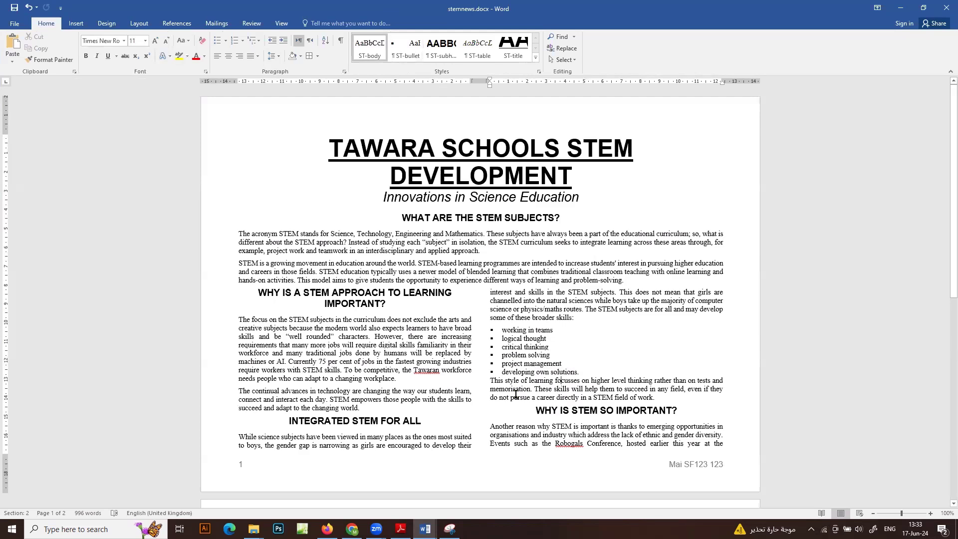
{"action": "right_click", "coordinate": [429, 371]}
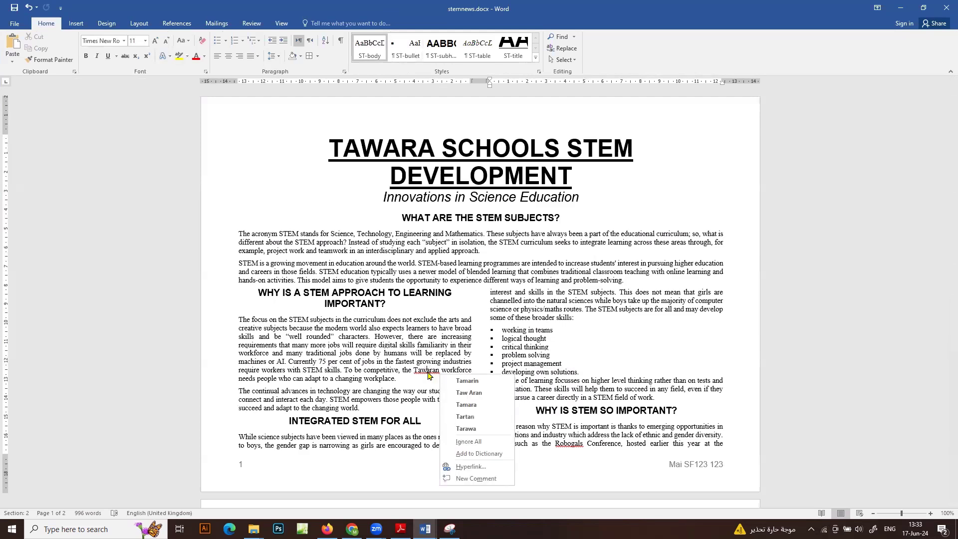
{"action": "left_click", "coordinate": [431, 372]}
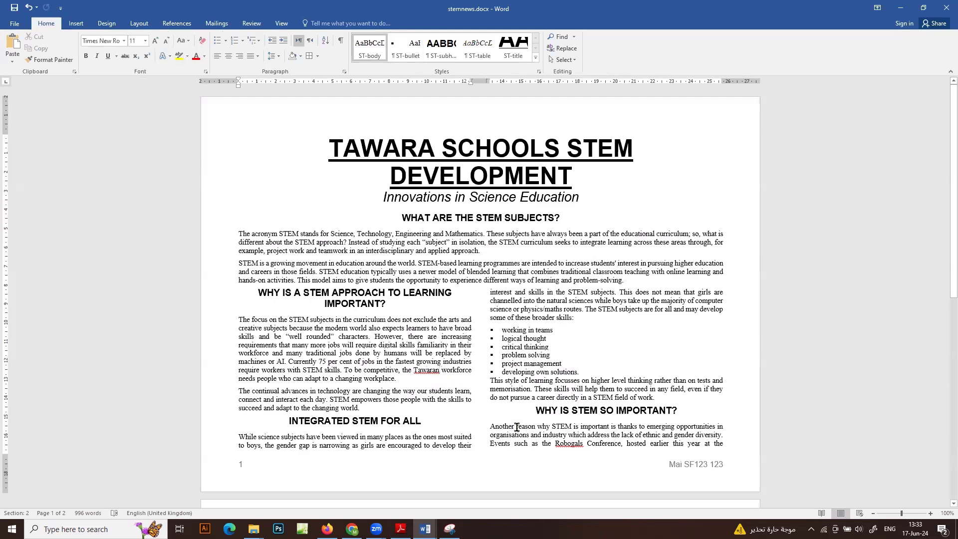
{"action": "key", "text": "ctrl+z"}
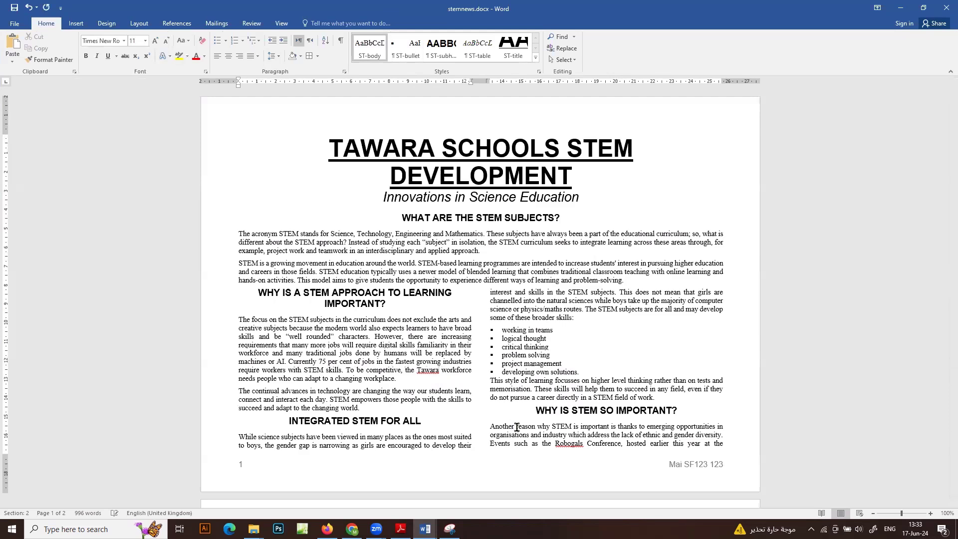
Step: Ignore the spelling flags on 'Tawara' and 'Robogals'
{"action": "right_click", "coordinate": [422, 371]}
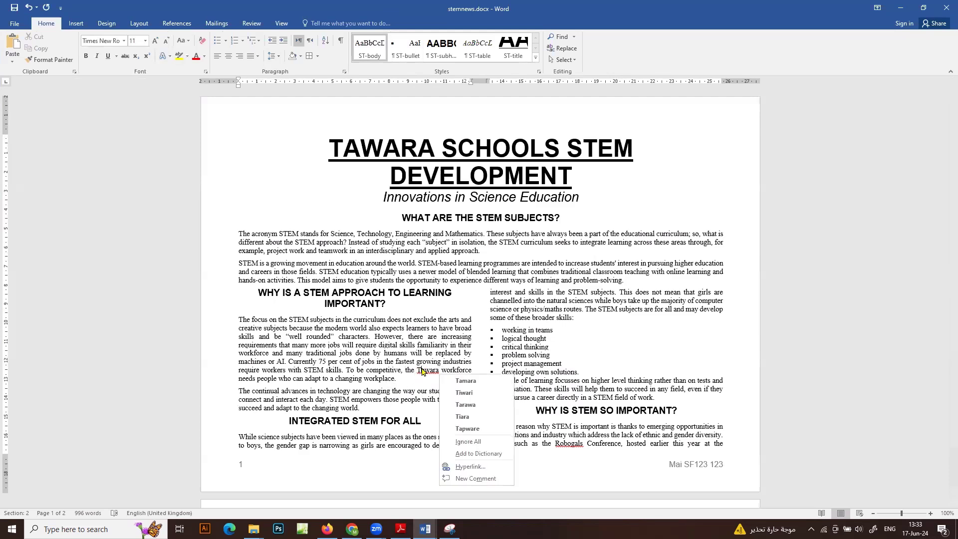
{"action": "left_click", "coordinate": [466, 442]}
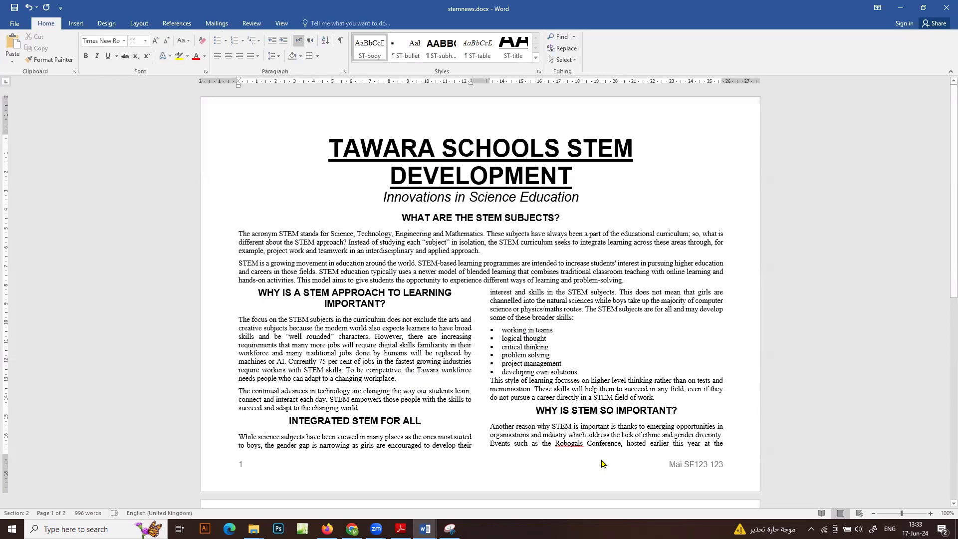
{"action": "right_click", "coordinate": [570, 444]}
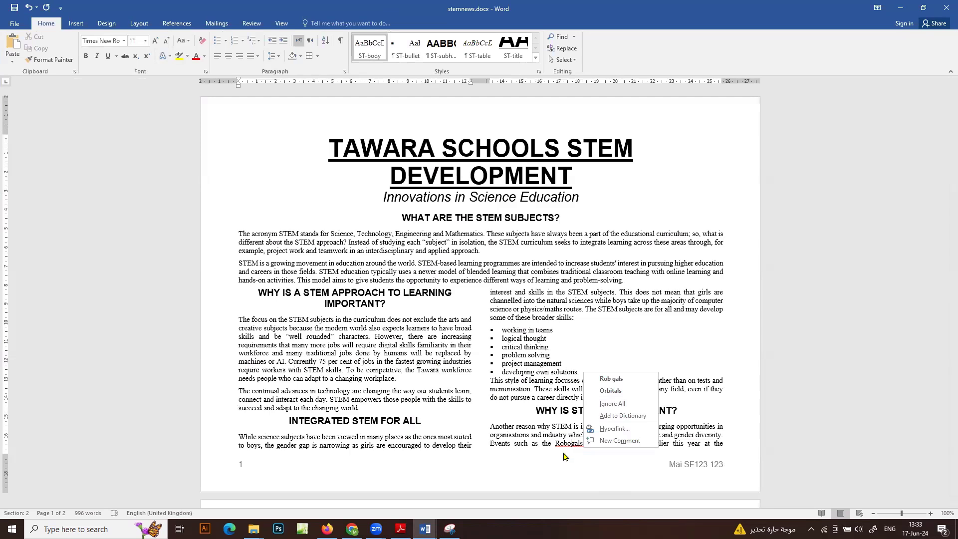
{"action": "left_click", "coordinate": [609, 404]}
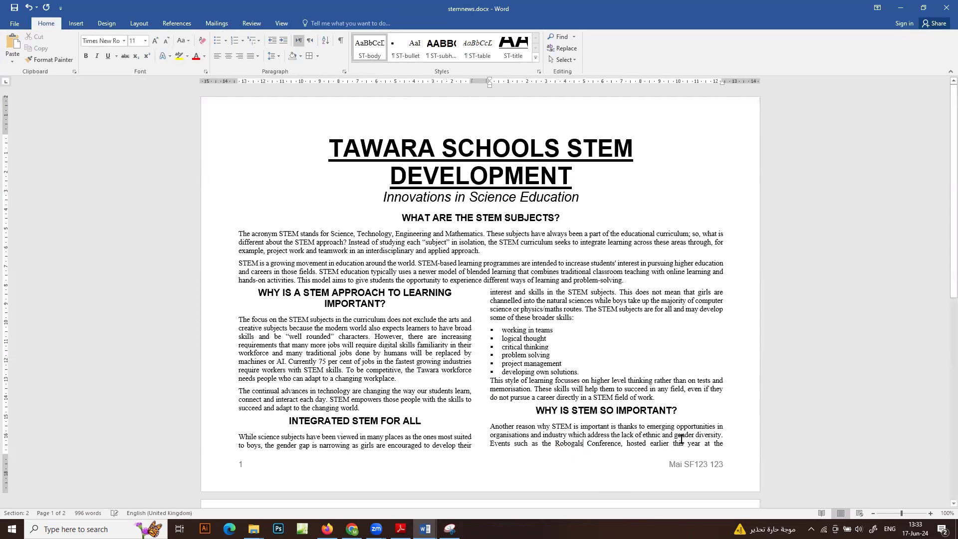
{"action": "scroll", "coordinate": [689, 437], "scroll_direction": "down", "scroll_amount": 10}
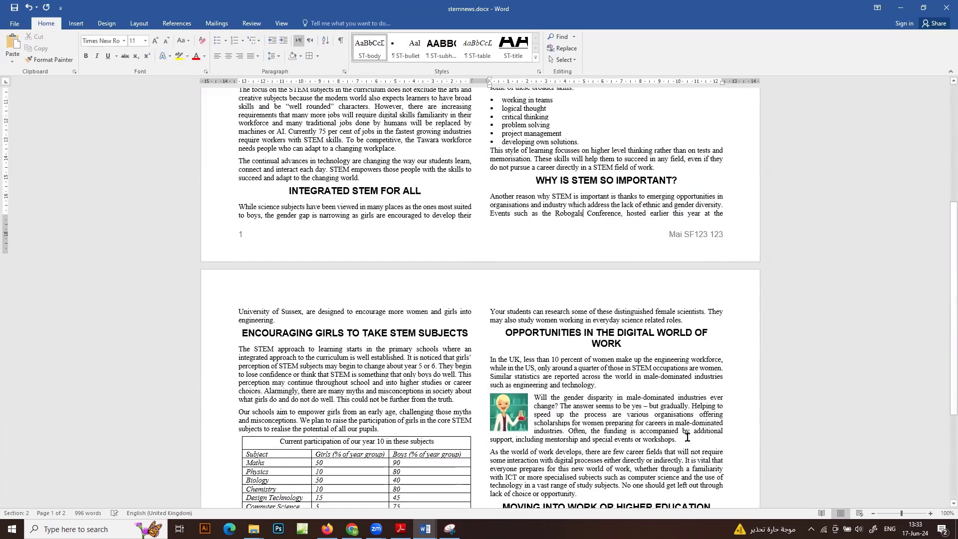
{"action": "scroll", "coordinate": [687, 437], "scroll_direction": "down", "scroll_amount": 3}
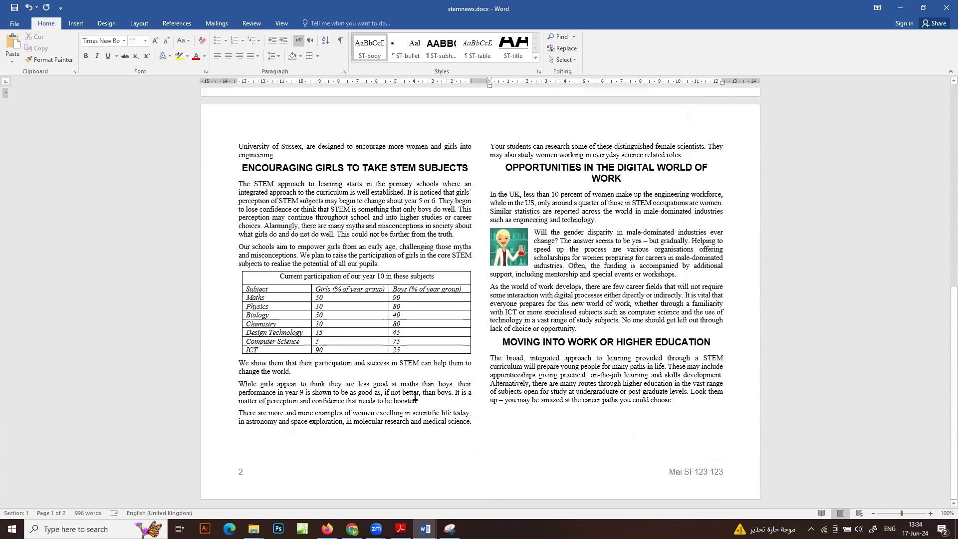
{"action": "scroll", "coordinate": [623, 347], "scroll_direction": "up", "scroll_amount": 1}
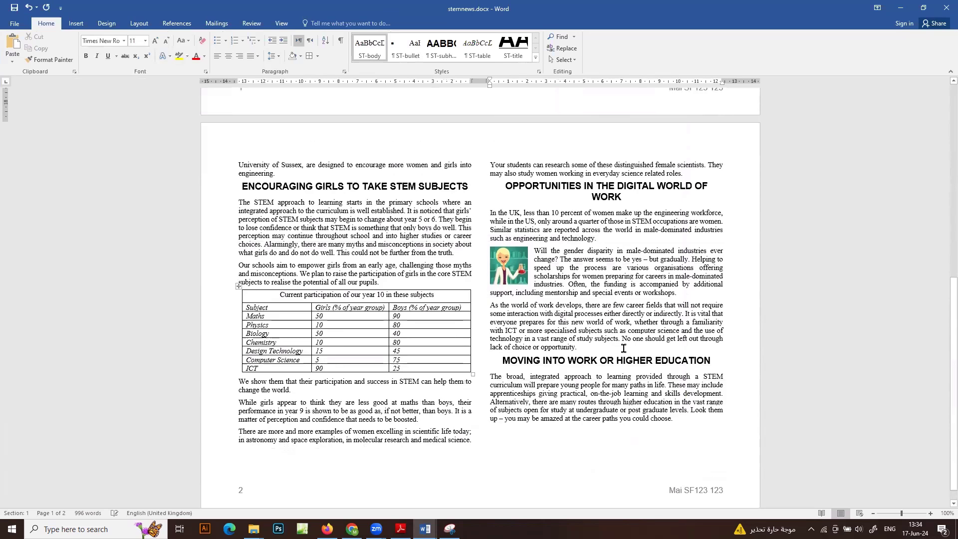
{"action": "left_click", "coordinate": [429, 247]}
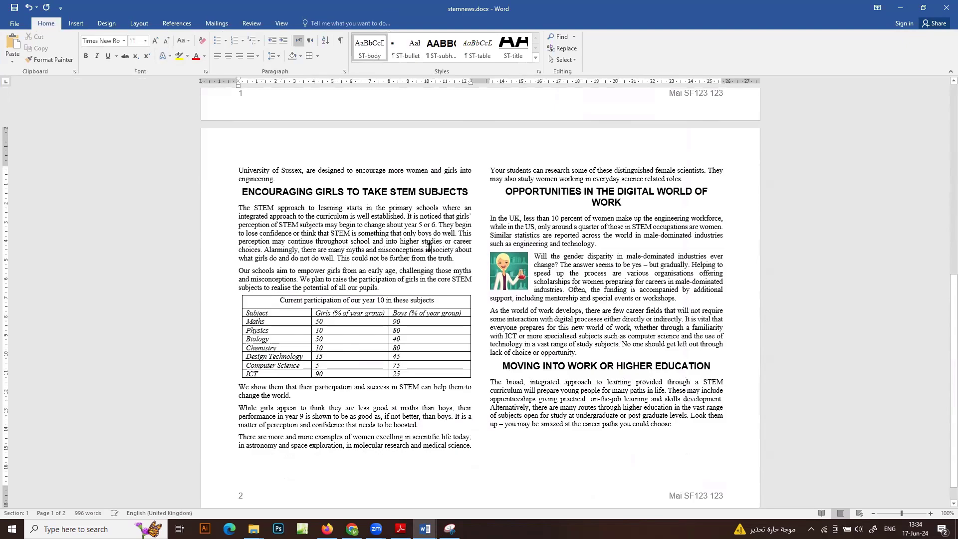
{"action": "left_click", "coordinate": [576, 171]}
{"action": "scroll", "coordinate": [618, 299], "scroll_direction": "up", "scroll_amount": 15}
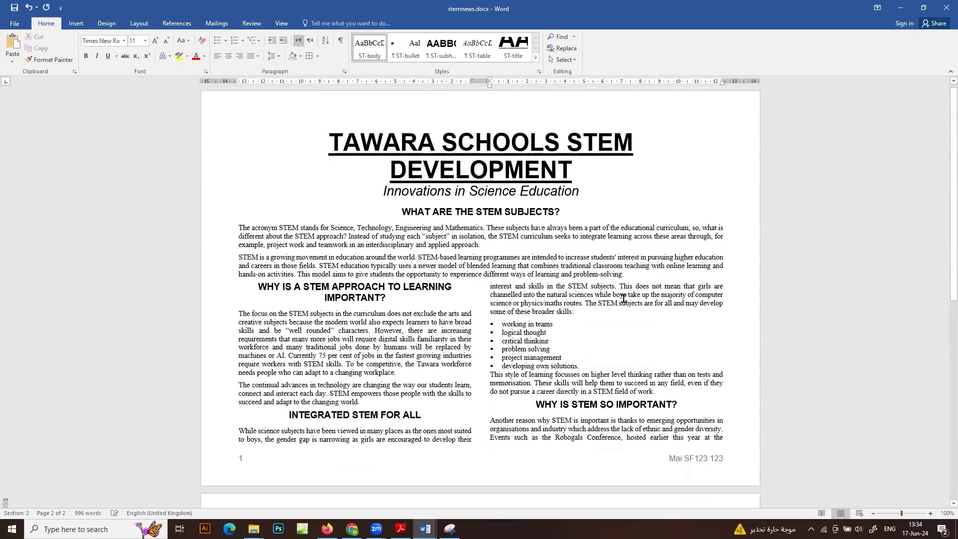